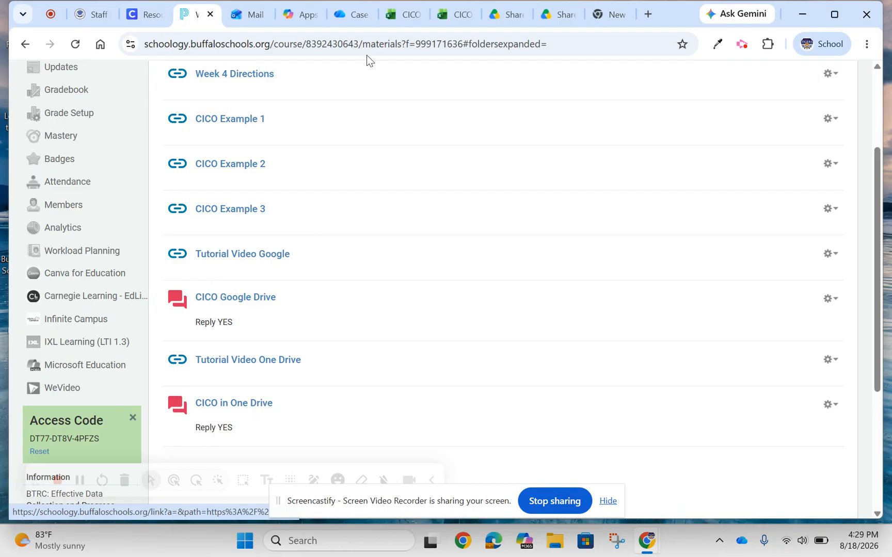
# Switch to the finished CICO workbook in Excel and review its Values sheet, the two teacher sheets and the Totals sheet.
pyautogui.click(466, 21)
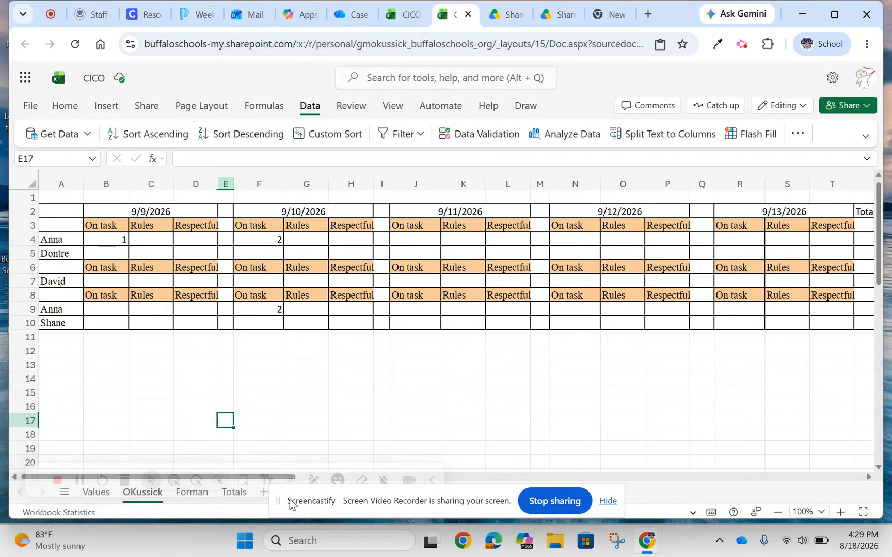
pyautogui.moveTo(281, 504); pyautogui.dragTo(491, 453)
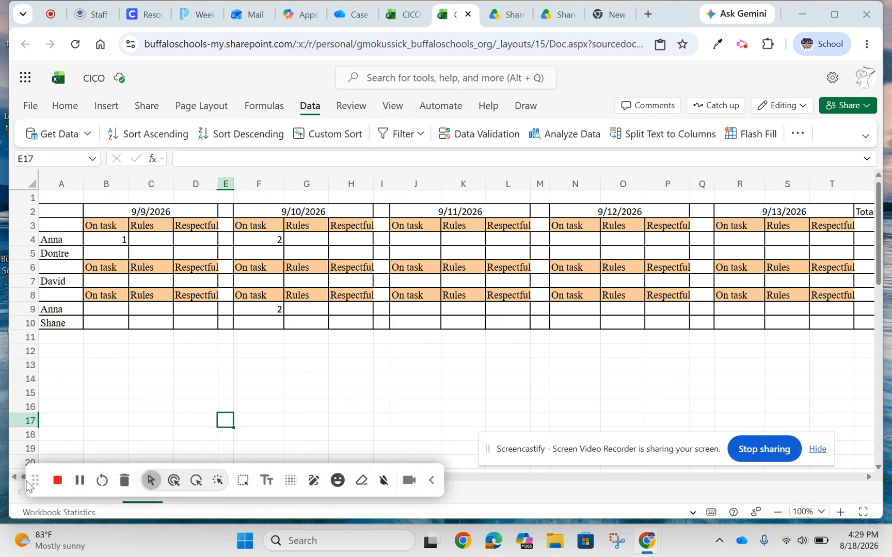
pyautogui.moveTo(34, 480); pyautogui.dragTo(474, 405)
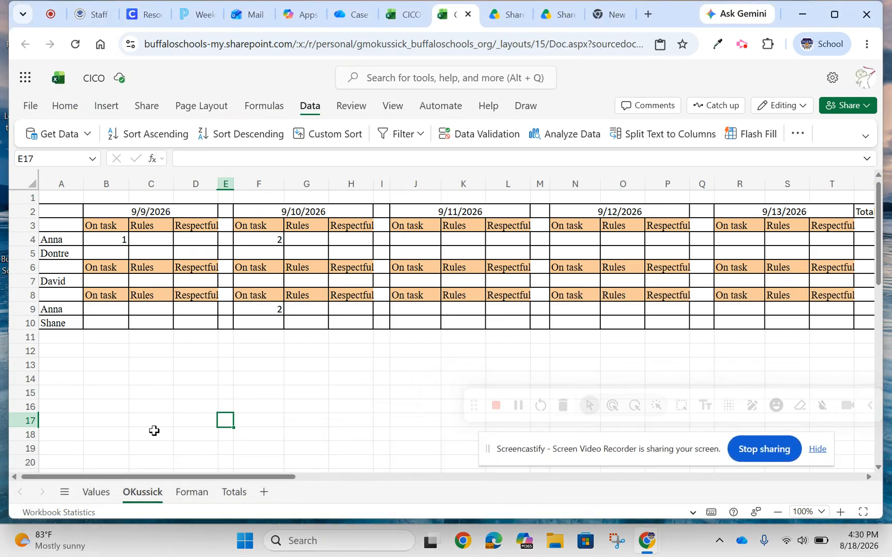
pyautogui.click(97, 493)
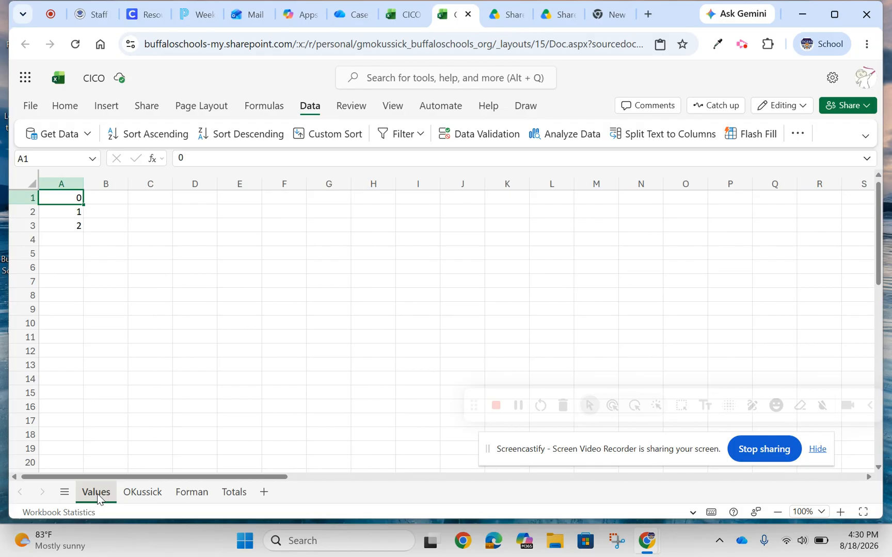
pyautogui.click(141, 493)
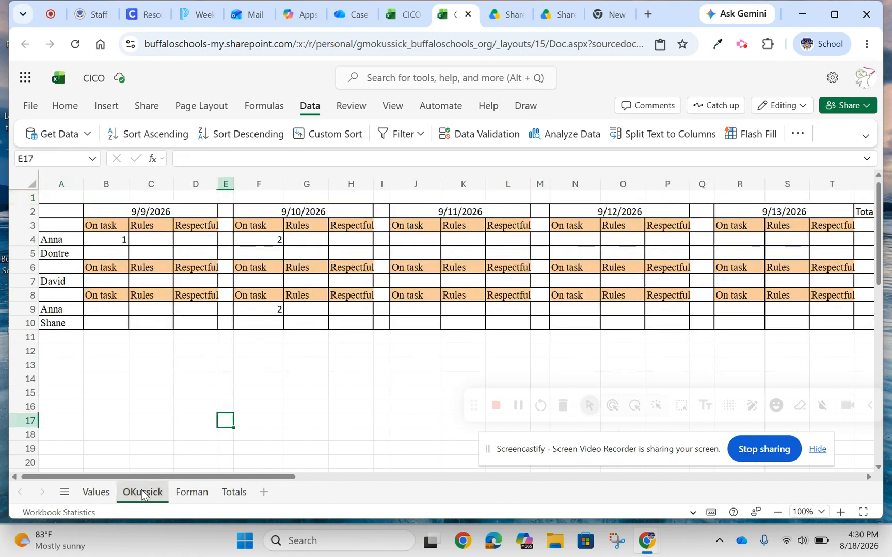
pyautogui.click(191, 493)
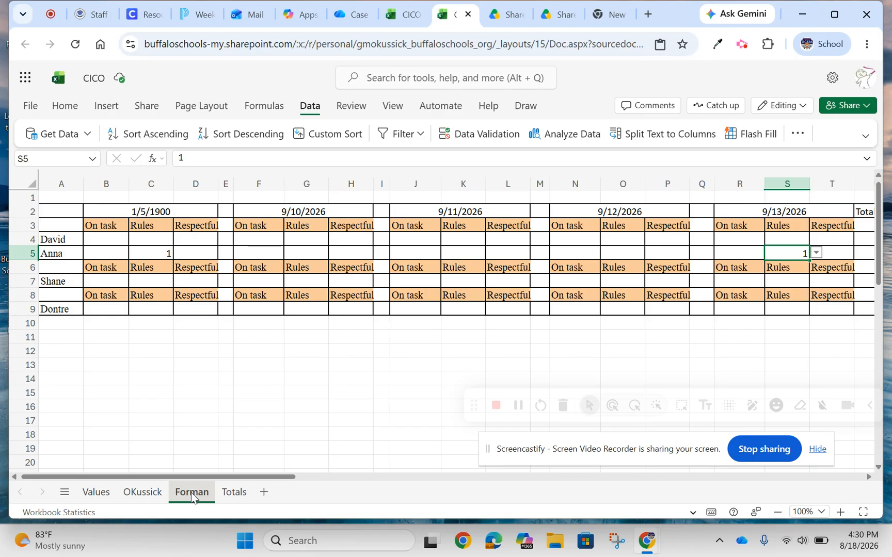
pyautogui.click(235, 494)
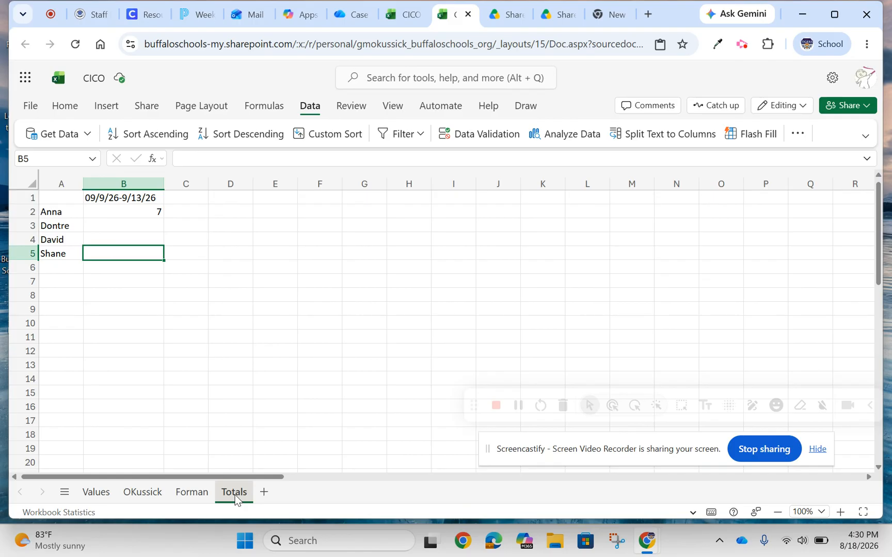
pyautogui.click(95, 493)
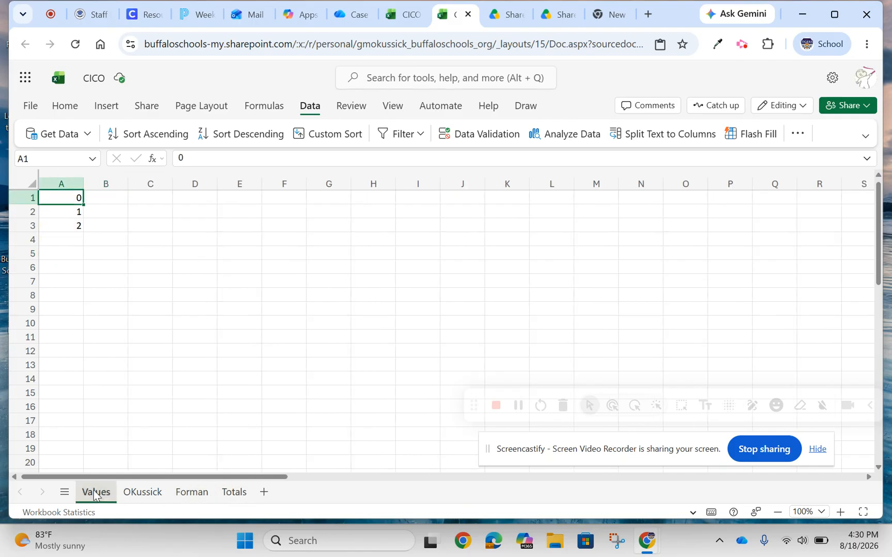
# In the blank CICO 1 workbook, rename Sheet1 as Values.
pyautogui.click(414, 17)
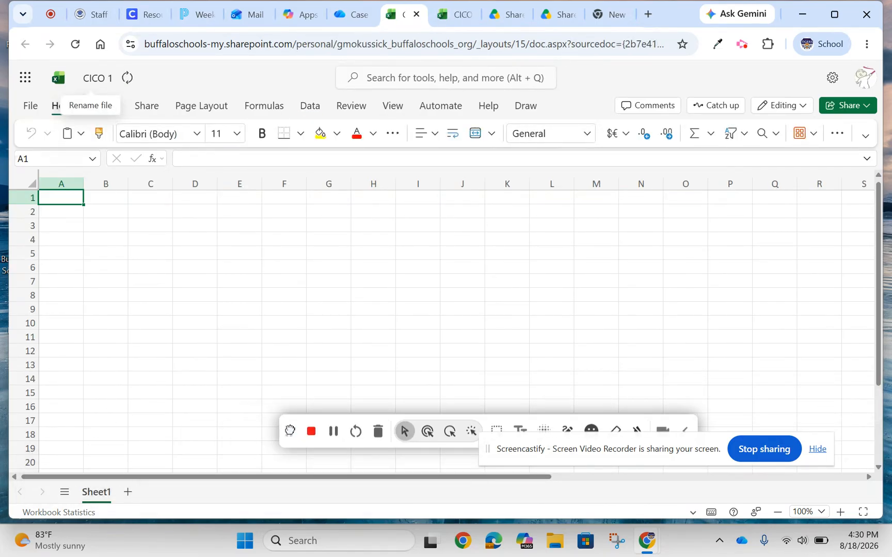
pyautogui.rightClick(101, 497)
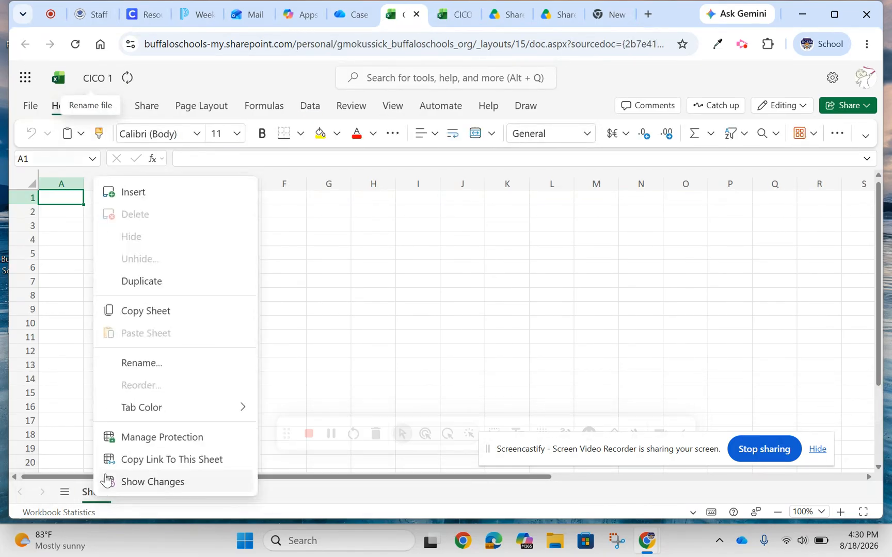
pyautogui.click(126, 368)
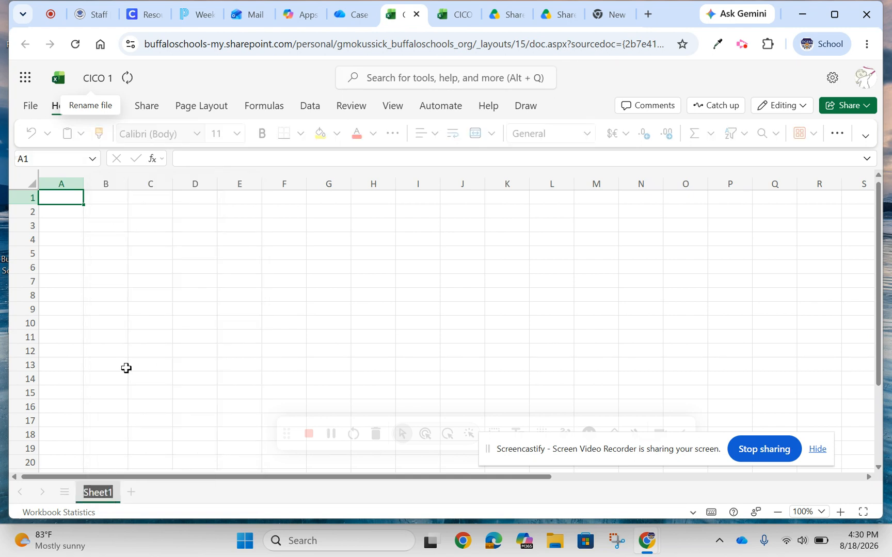
pyautogui.write('Visual')
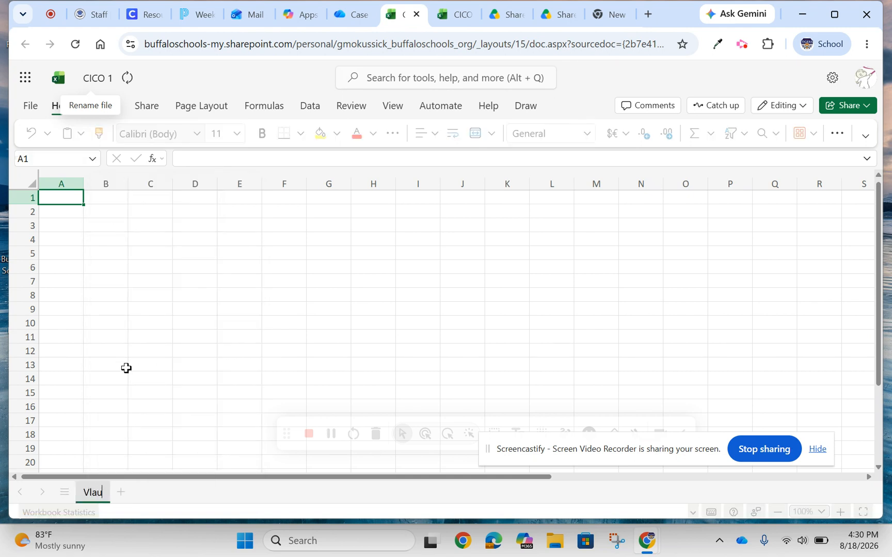
pyautogui.press('BackSpace')
pyautogui.press('BackSpace')
pyautogui.press('BackSpace')
pyautogui.press('BackSpace')
pyautogui.press('BackSpace')
pyautogui.write('alues')
pyautogui.click(126, 368)
# Enter the rating values 0, 1 and 2 in cells A1 to A3 of the Values sheet.
pyautogui.click(59, 201)
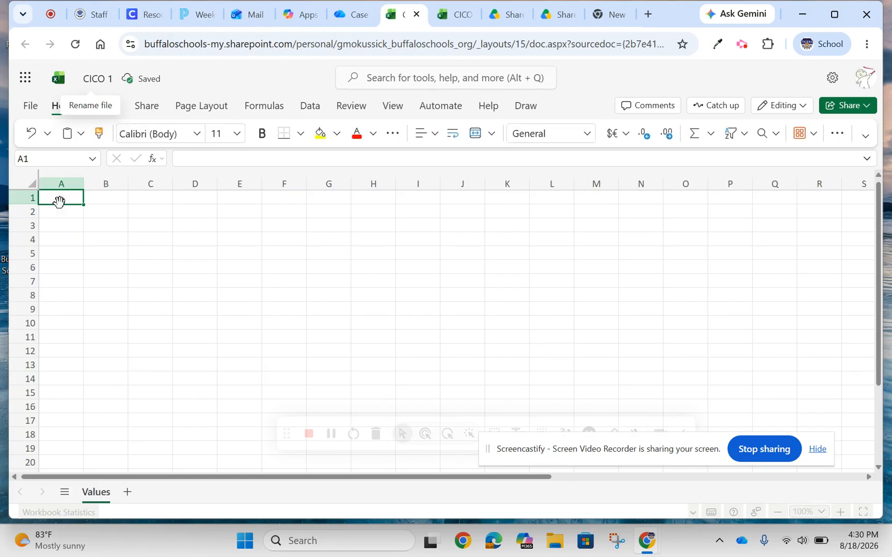
pyautogui.write('0')
pyautogui.press('Return')
pyautogui.write('1')
pyautogui.press('Return')
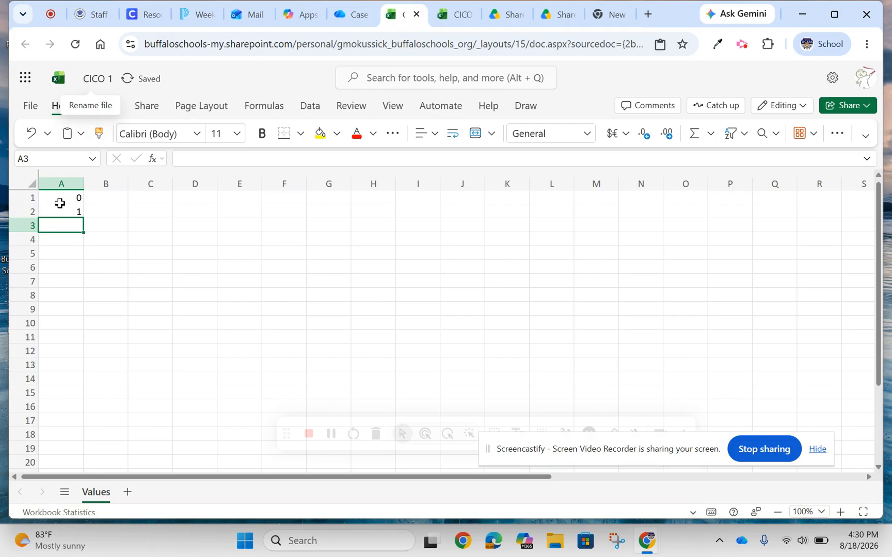
pyautogui.write('2')
pyautogui.press('Return')
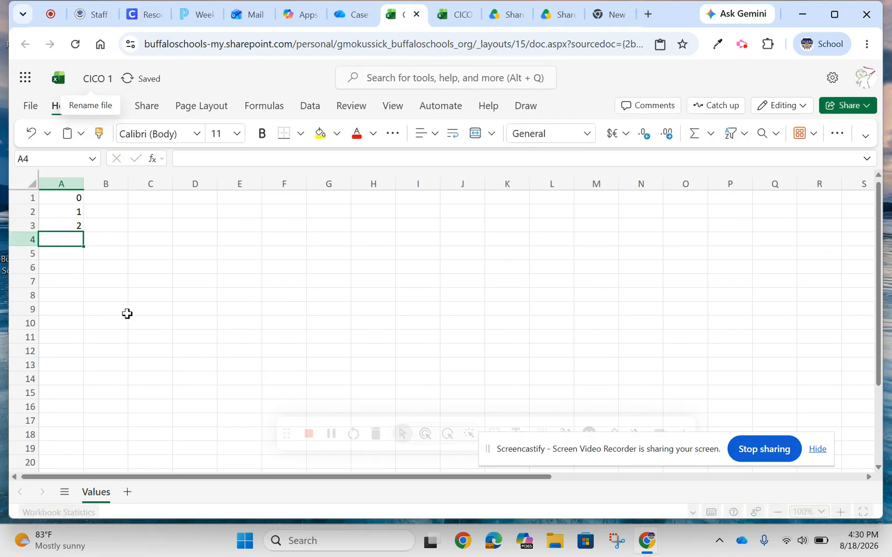
# Add a second sheet to the workbook and rename it with the first teacher's name.
pyautogui.click(124, 499)
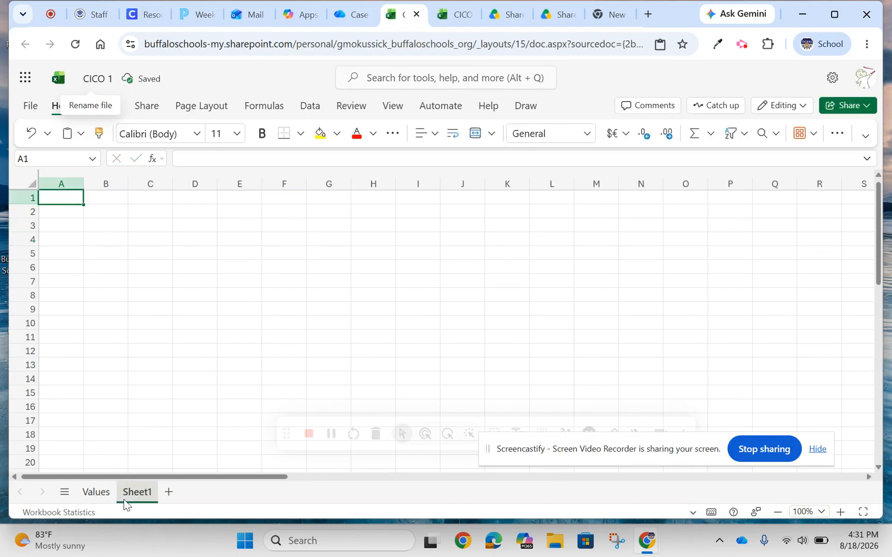
pyautogui.rightClick(124, 503)
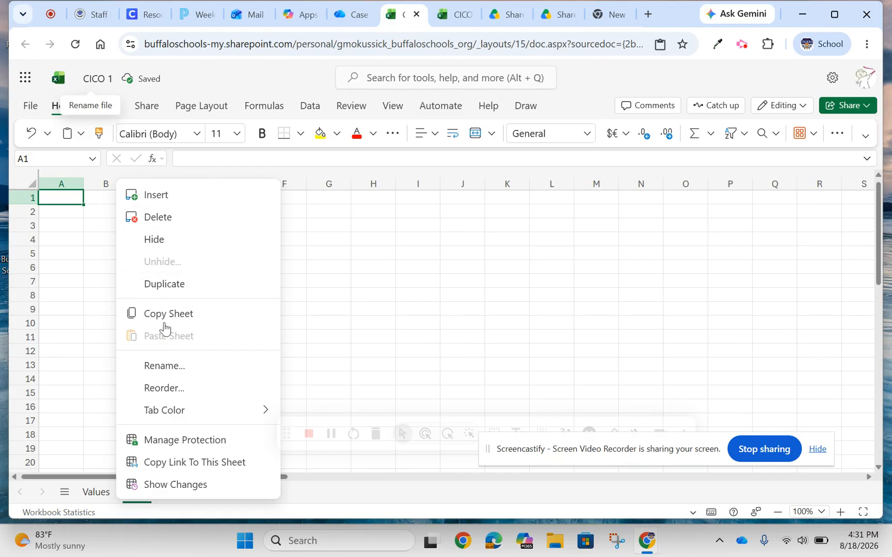
pyautogui.click(170, 368)
pyautogui.write('OK')
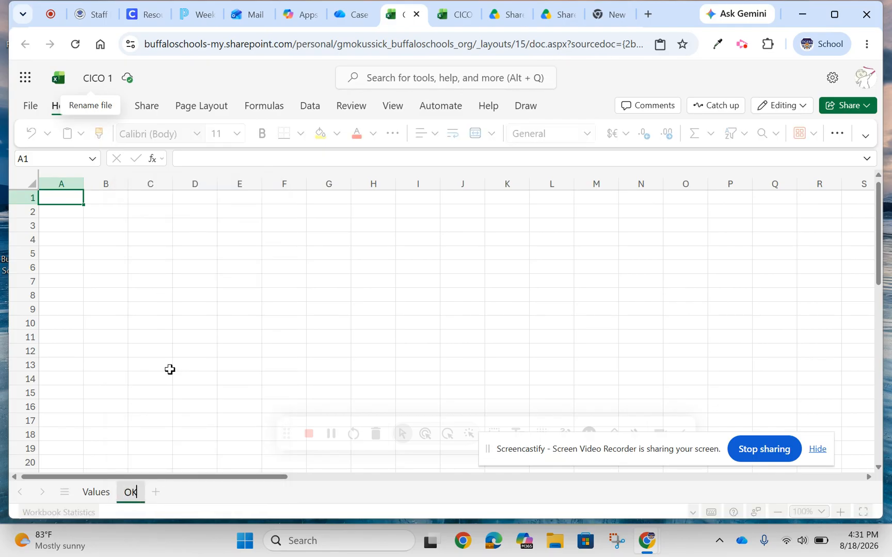
pyautogui.write('ussick')
pyautogui.click(170, 370)
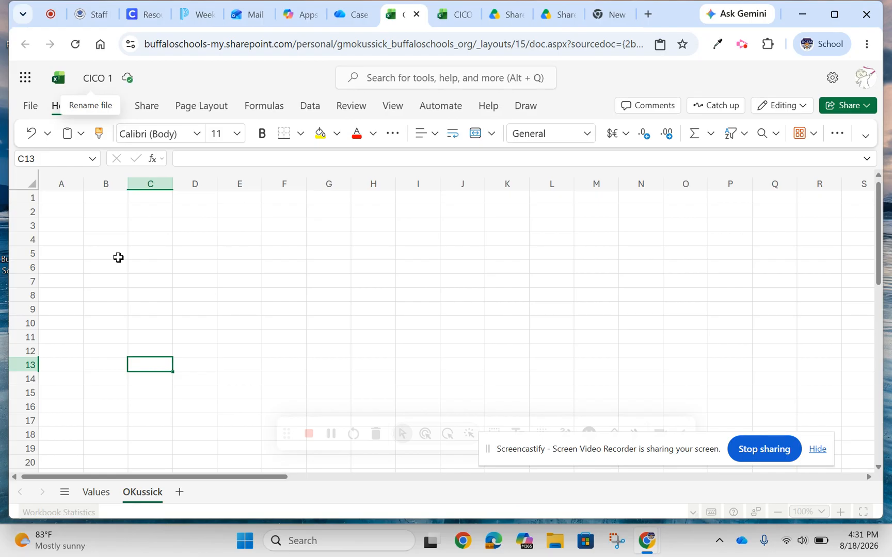
# Using the teacher sheet in the finished CICO workbook as reference, enter On task, Rules and Respectful in B3:D3 of CICO 1's teacher sheet.
pyautogui.click(453, 22)
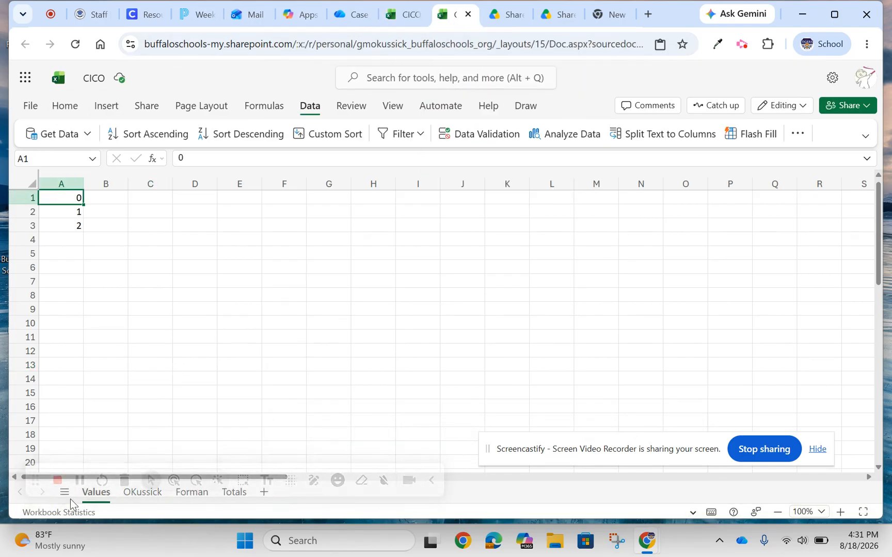
pyautogui.moveTo(41, 479); pyautogui.dragTo(272, 435)
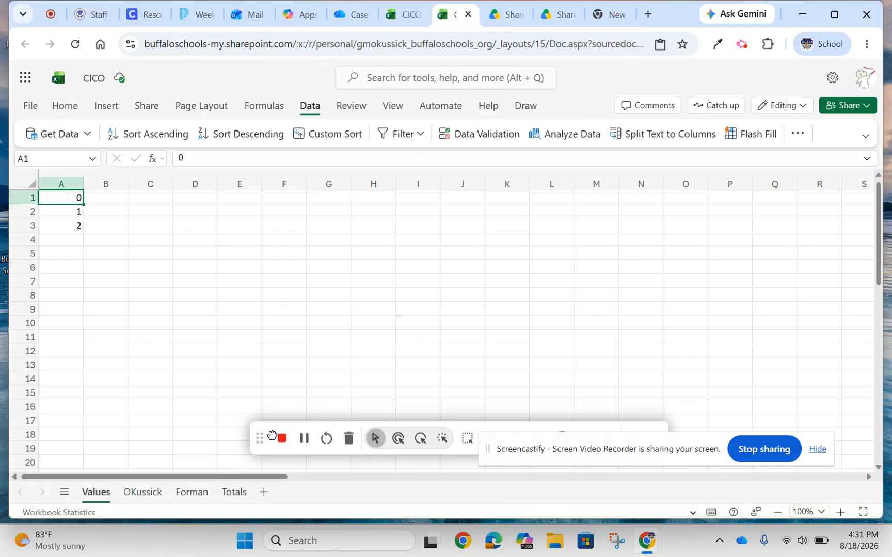
pyautogui.click(141, 494)
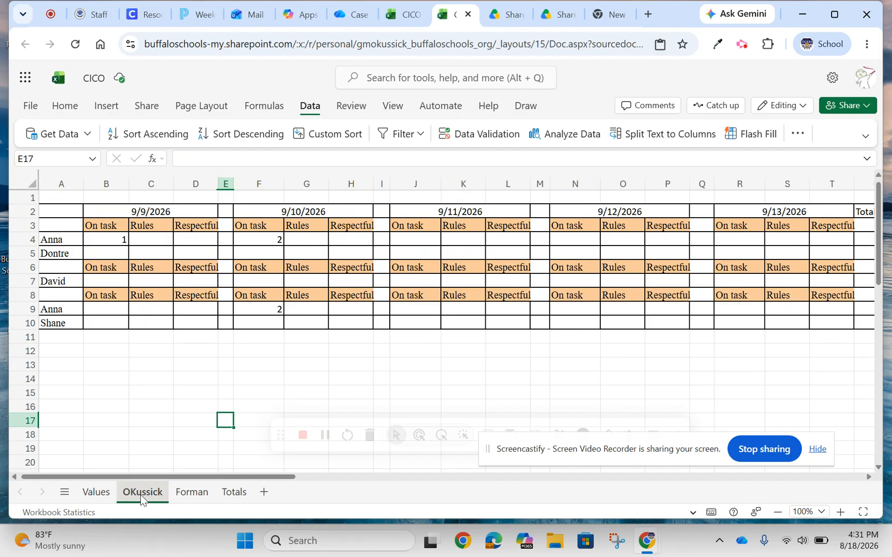
pyautogui.click(394, 22)
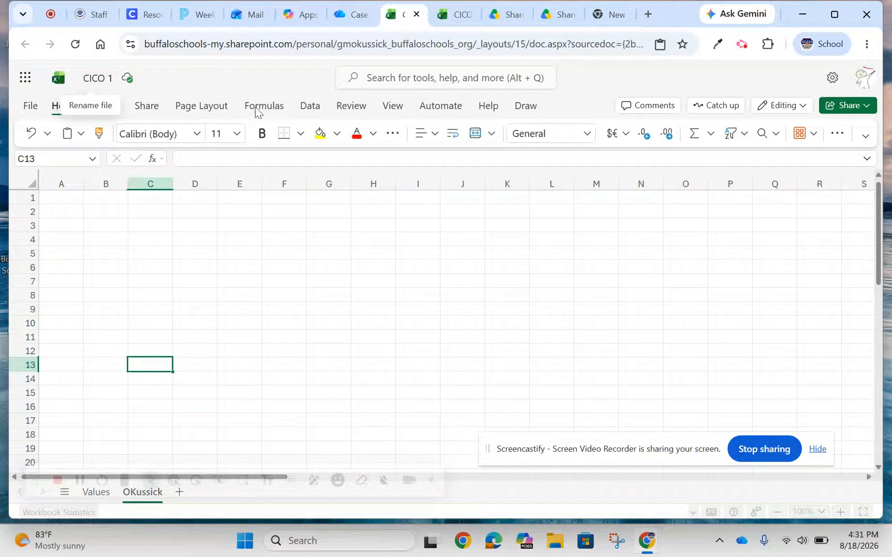
pyautogui.click(93, 222)
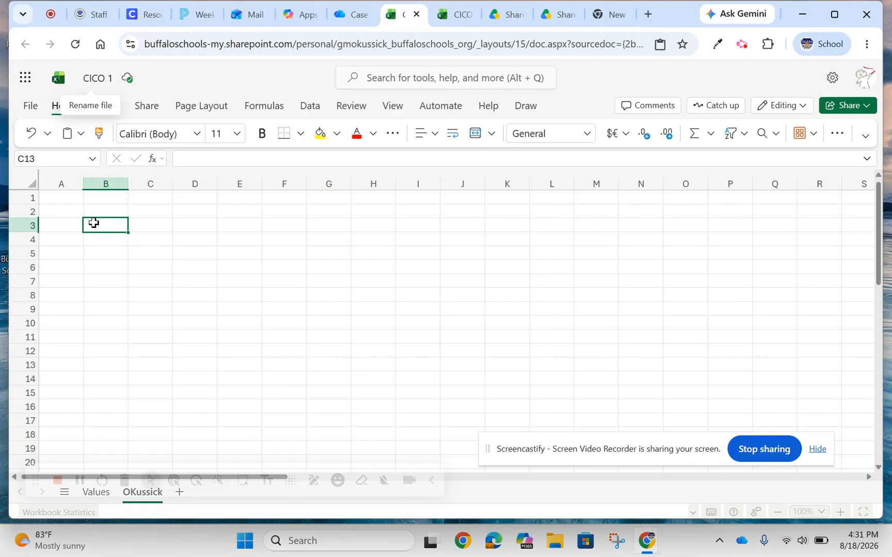
pyautogui.write('On task')
pyautogui.press('Tab')
pyautogui.write('Rules')
pyautogui.press('Tab')
pyautogui.write('R')
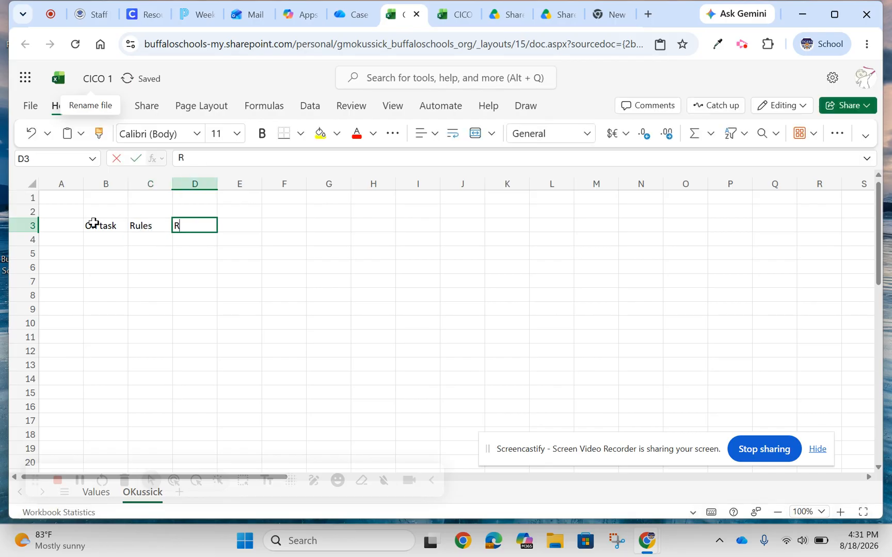
pyautogui.write('espectful')
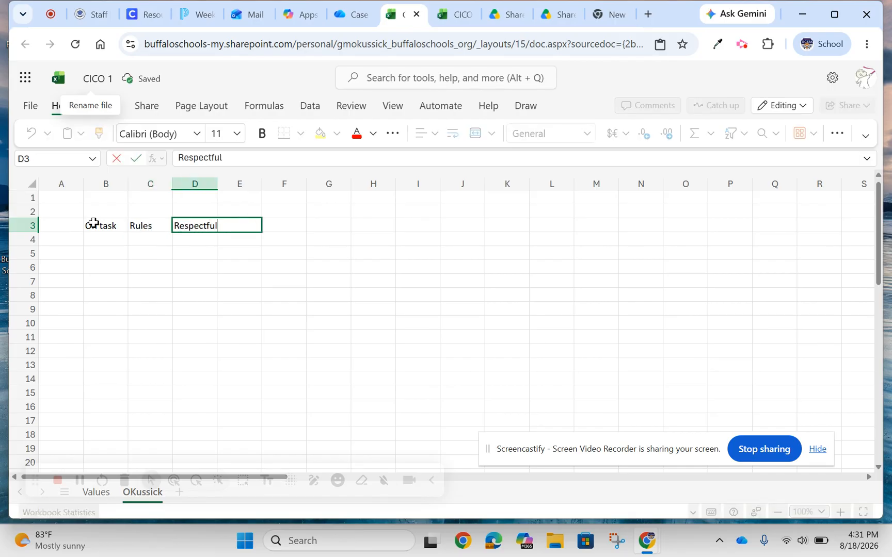
pyautogui.click(105, 234)
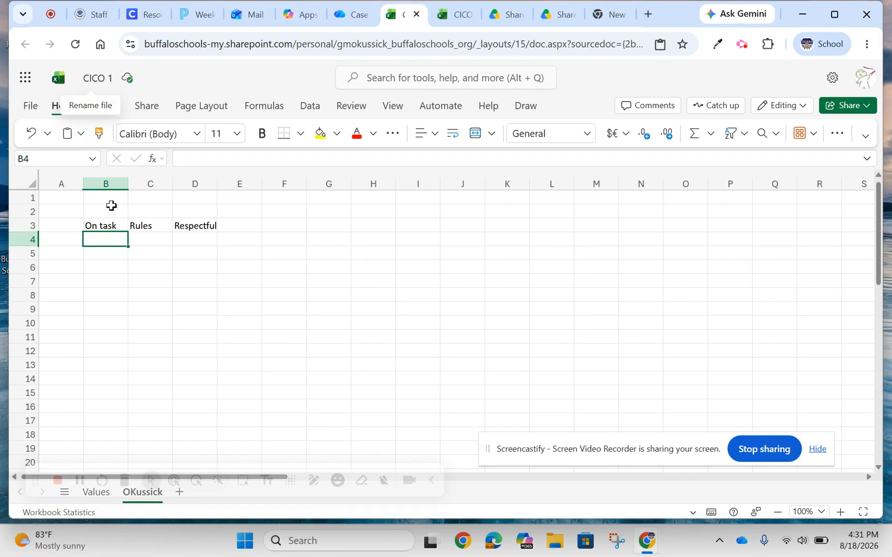
# Copy the three headings in B3:D3 to row 3 starting at F3, J3, N3 and R3, leaving one blank column between groups.
pyautogui.moveTo(104, 227); pyautogui.dragTo(177, 226)
pyautogui.hotkey('ctrl', 'c')
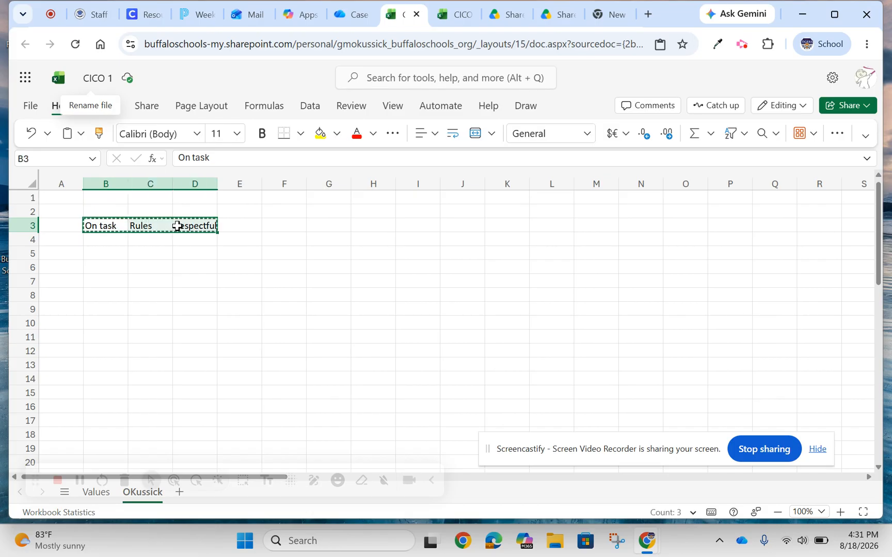
pyautogui.click(264, 225)
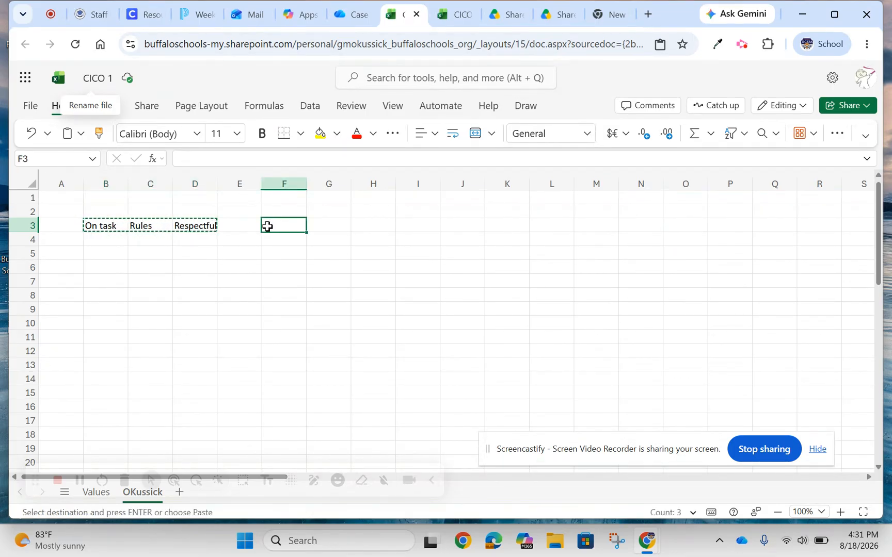
pyautogui.hotkey('ctrl', 'v')
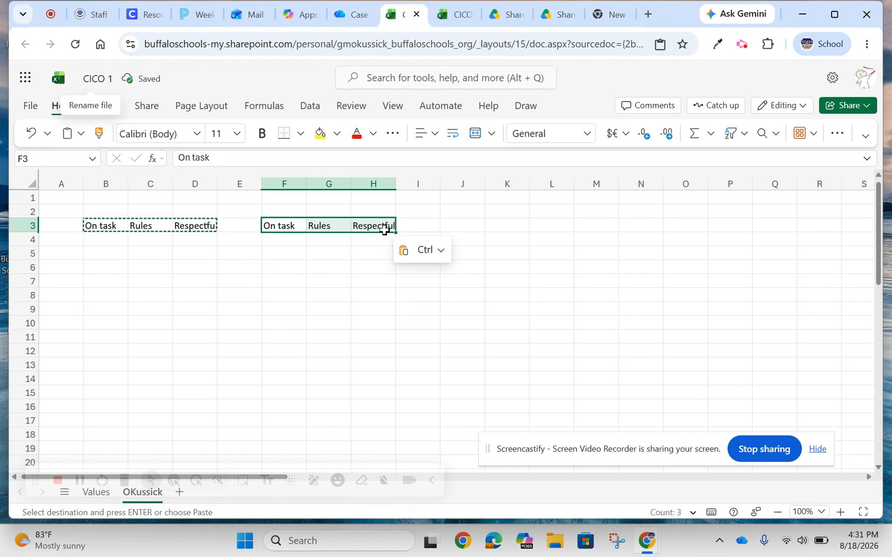
pyautogui.click(450, 225)
pyautogui.hotkey('ctrl', 'v')
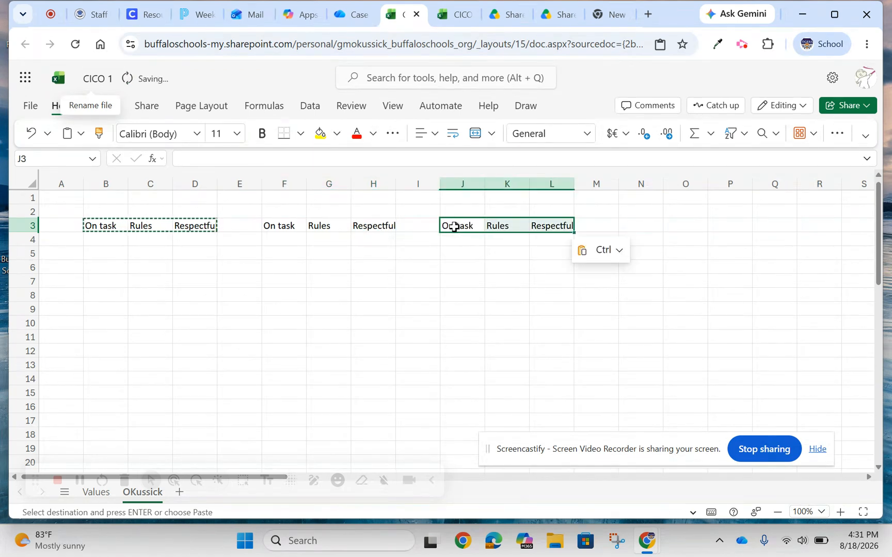
pyautogui.click(629, 225)
pyautogui.hotkey('ctrl', 'v')
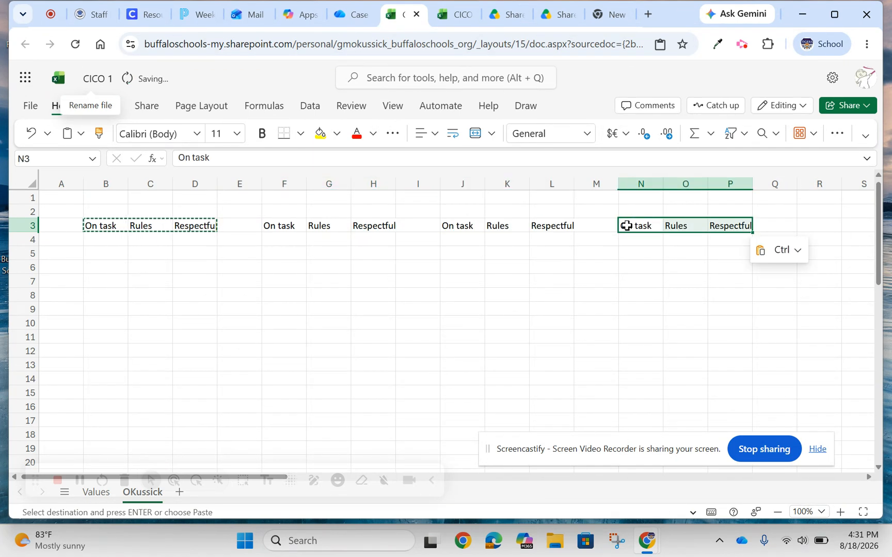
pyautogui.click(807, 223)
pyautogui.hotkey('ctrl', 'v')
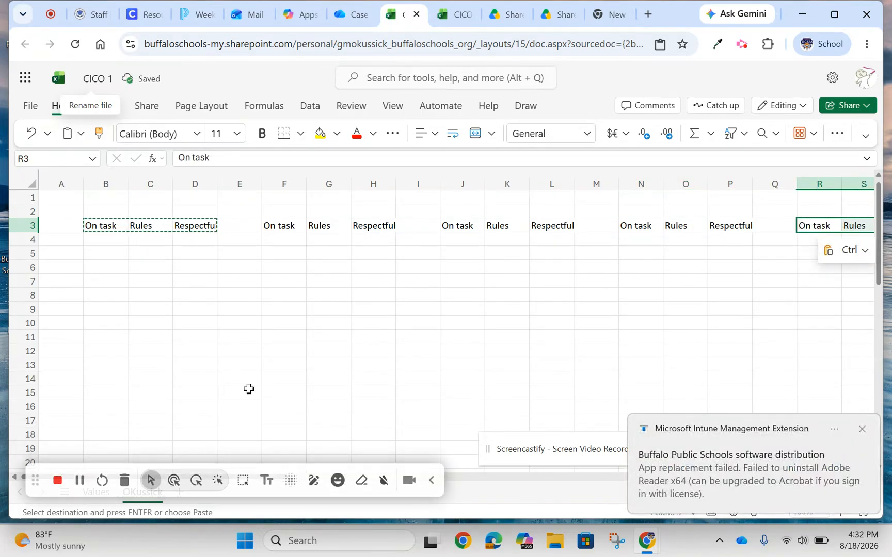
# Dismiss the Microsoft Intune notification covering the sheet.
pyautogui.click(402, 381)
pyautogui.click(858, 431)
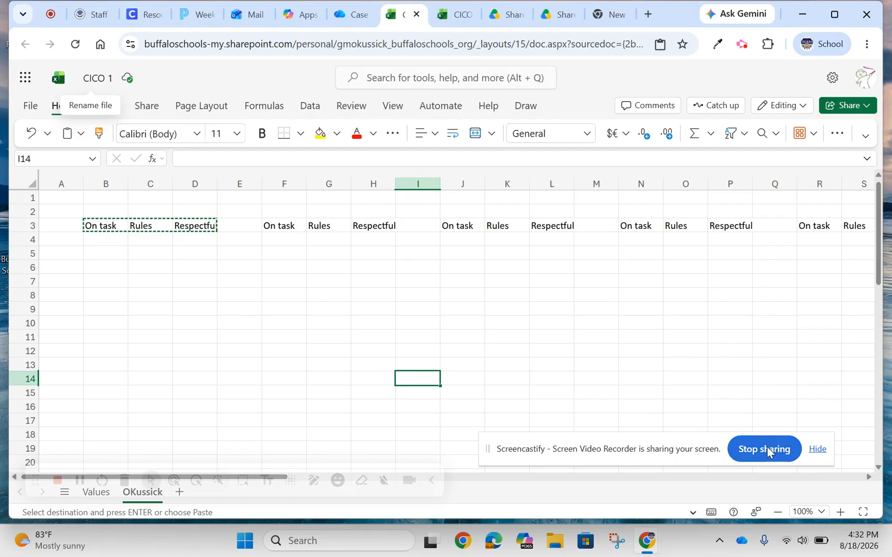
pyautogui.moveTo(493, 451); pyautogui.dragTo(470, 520)
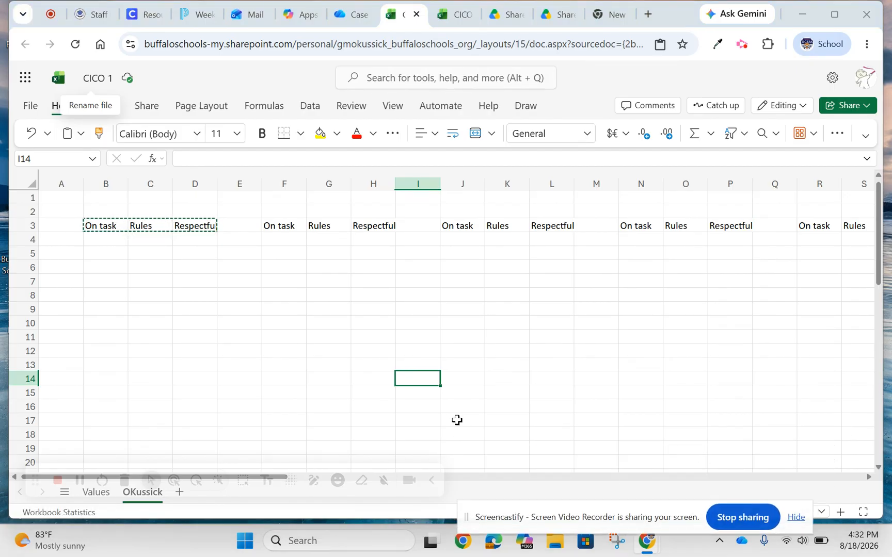
pyautogui.moveTo(151, 489)
pyautogui.moveTo(33, 478); pyautogui.dragTo(34, 500)
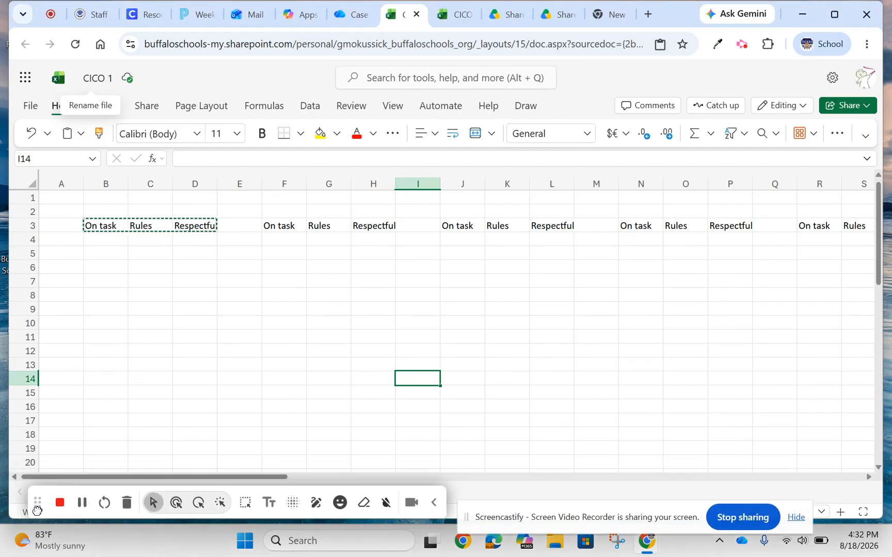
pyautogui.moveTo(245, 477); pyautogui.dragTo(315, 475)
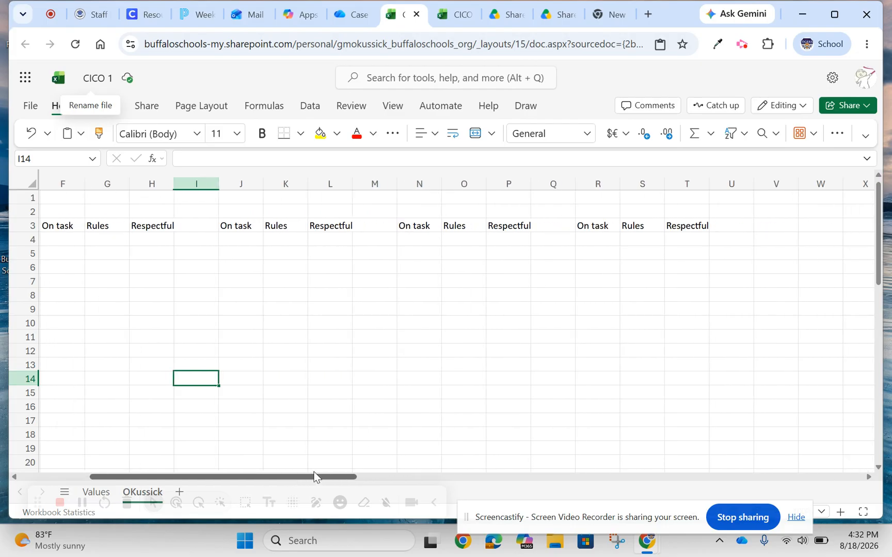
pyautogui.click(761, 225)
pyautogui.write('Totals')
pyautogui.press('BackSpace')
pyautogui.press('BackSpace')
pyautogui.press('BackSpace')
pyautogui.press('BackSpace')
pyautogui.press('BackSpace')
pyautogui.press('BackSpace')
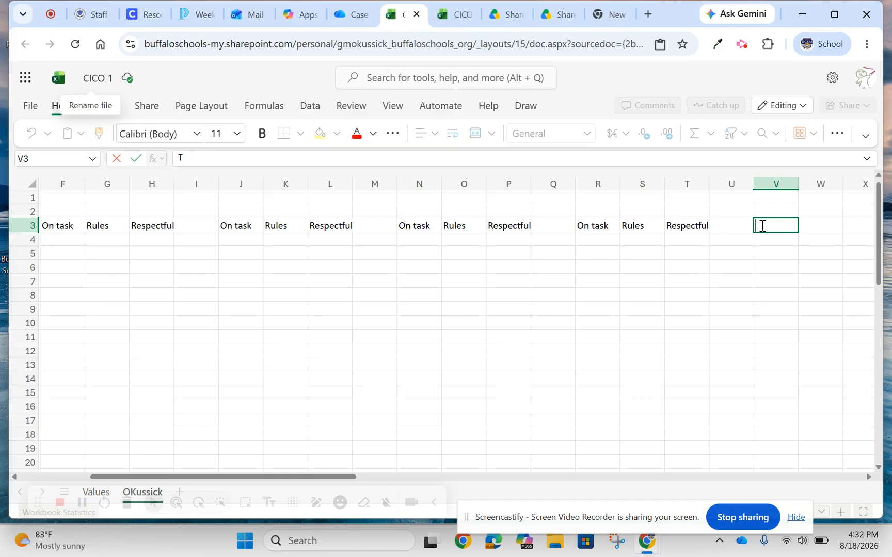
# Enter the heading Totals in U3, directly after the last Respectful heading.
pyautogui.click(730, 226)
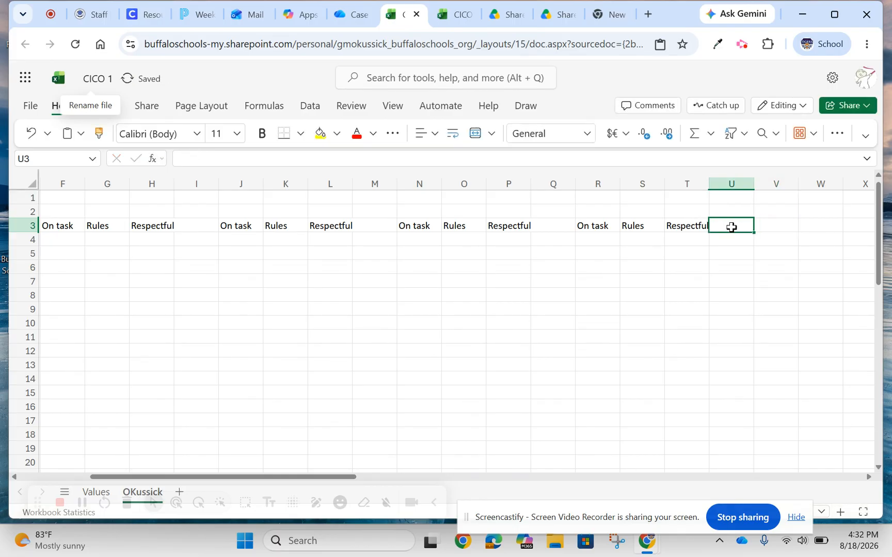
pyautogui.write('Totals')
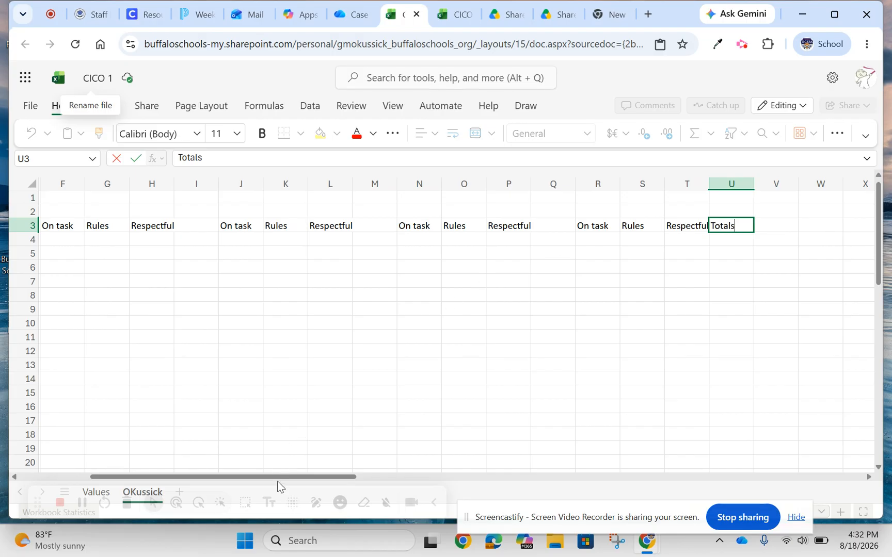
# Enter three students' first names in A4:A6, one per row below the heading row.
pyautogui.moveTo(276, 476); pyautogui.dragTo(186, 472)
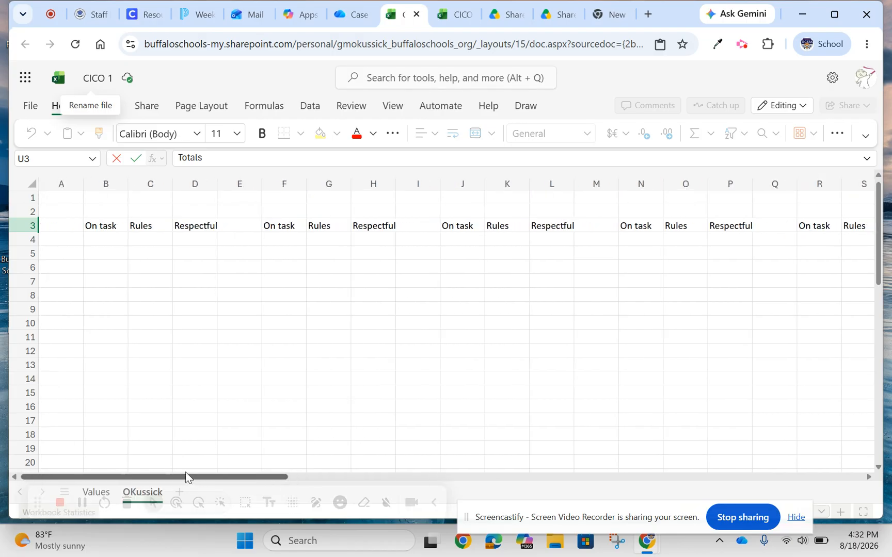
pyautogui.click(58, 242)
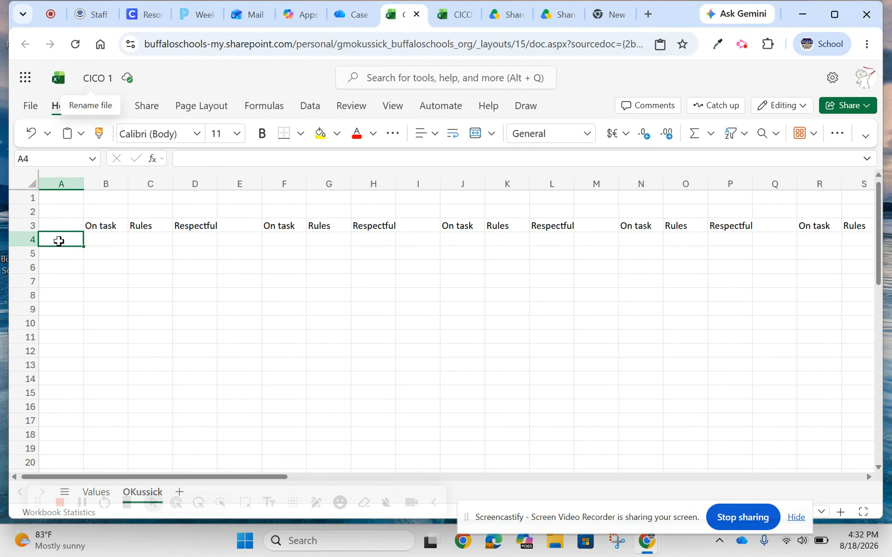
pyautogui.write('Anna')
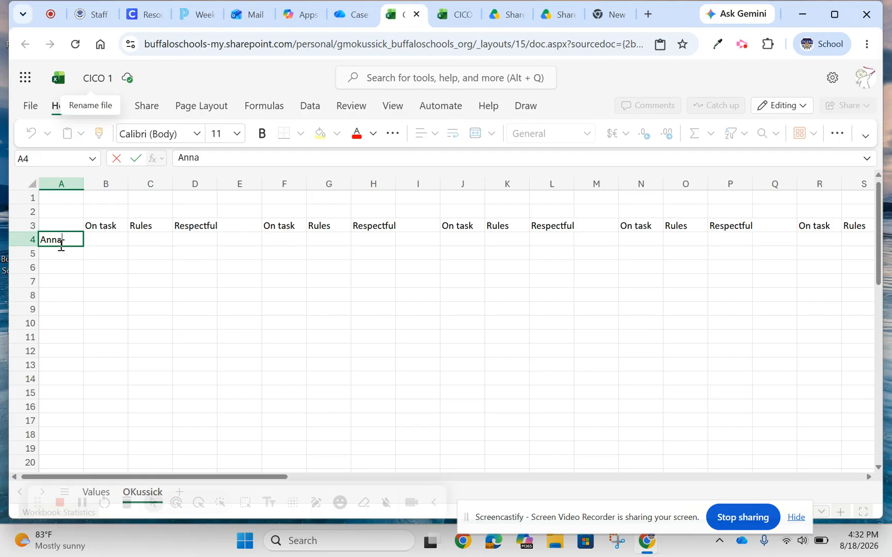
pyautogui.click(64, 257)
pyautogui.write('John')
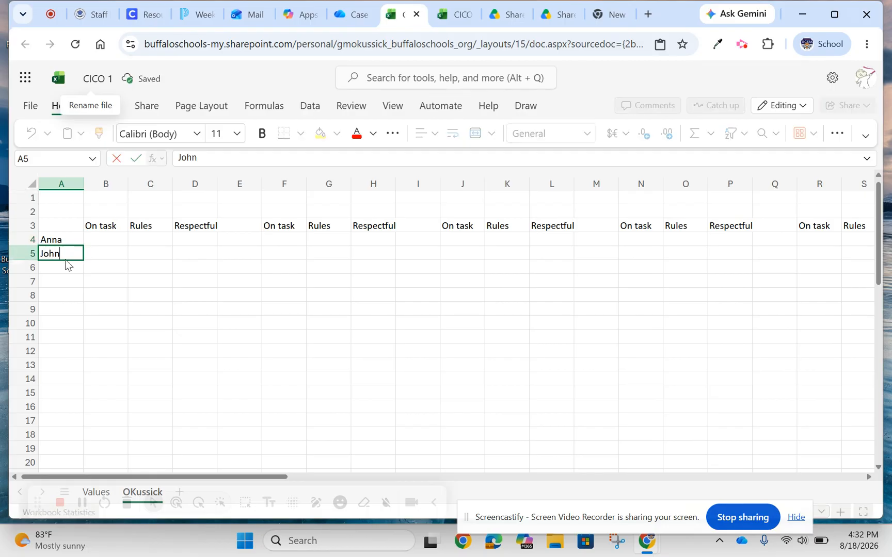
pyautogui.click(68, 272)
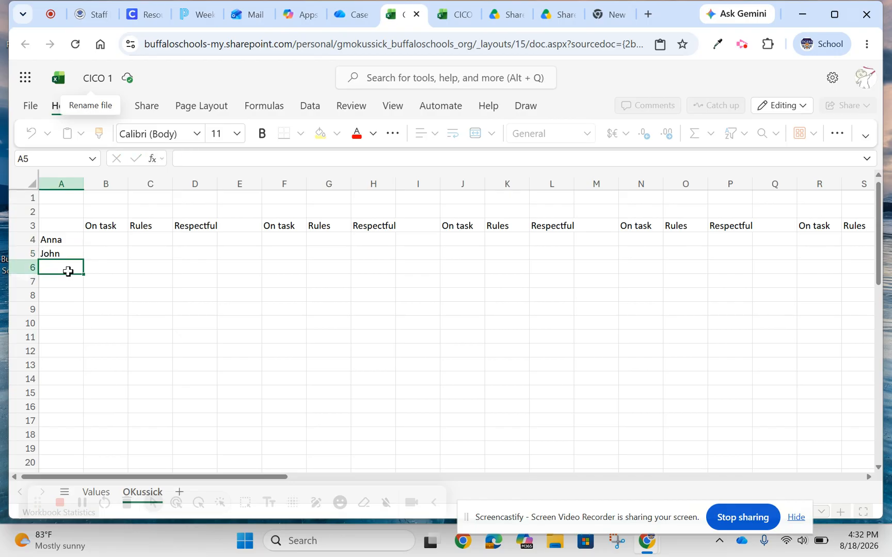
pyautogui.write('Louis')
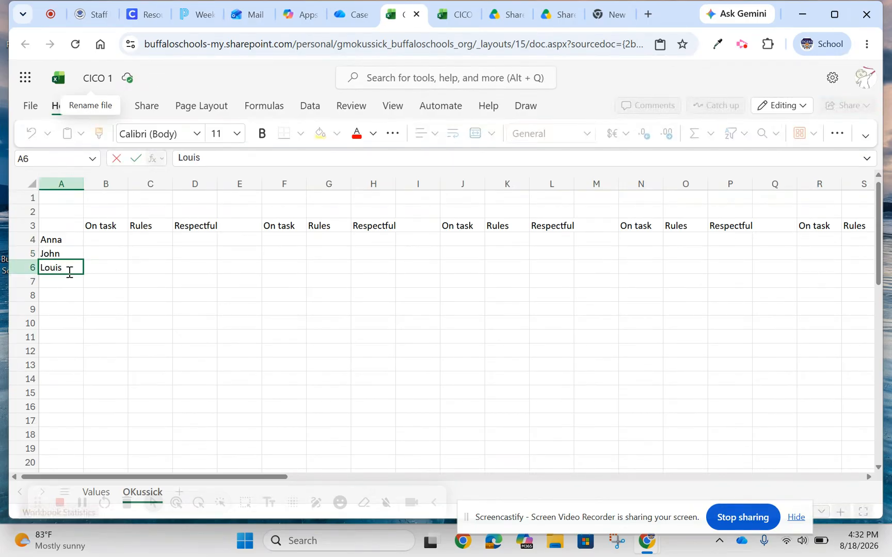
pyautogui.click(69, 281)
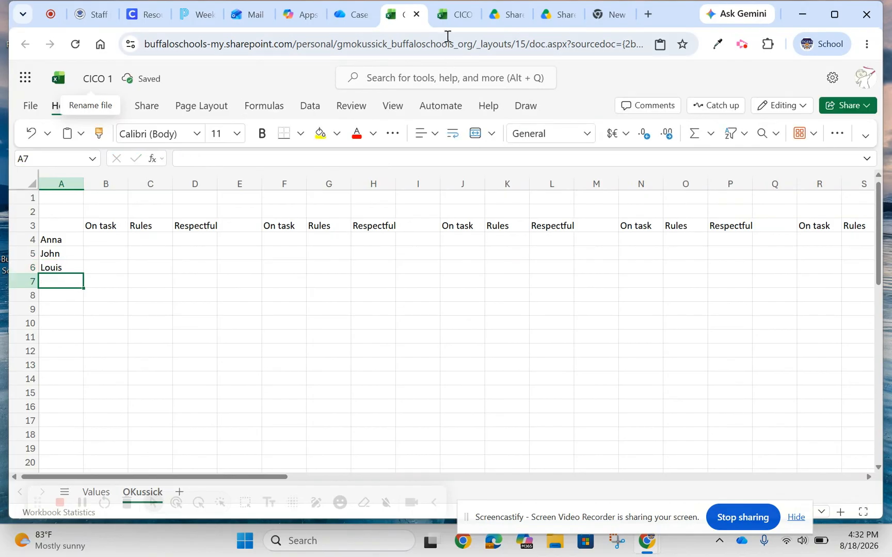
# Using the layout of the finished CICO workbook as reference, move the third student's name from A6 to A8 in CICO 1.
pyautogui.click(453, 18)
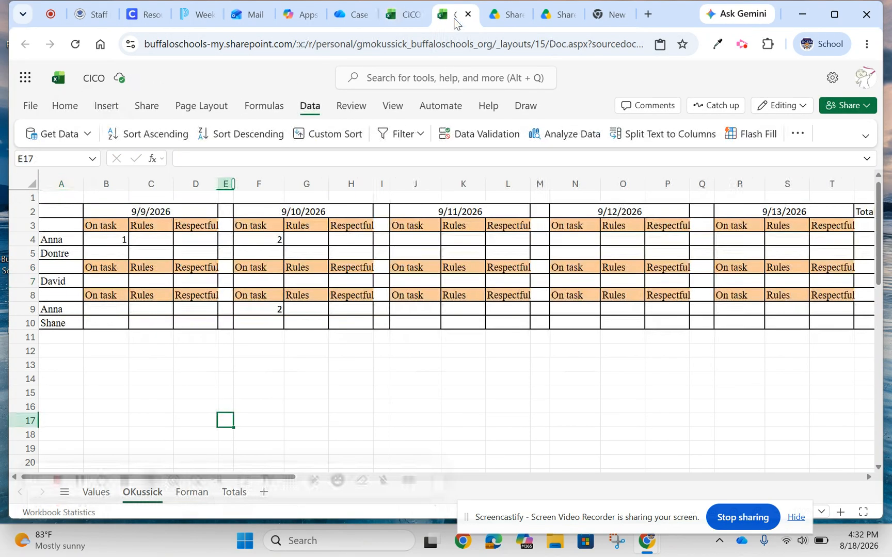
pyautogui.click(404, 19)
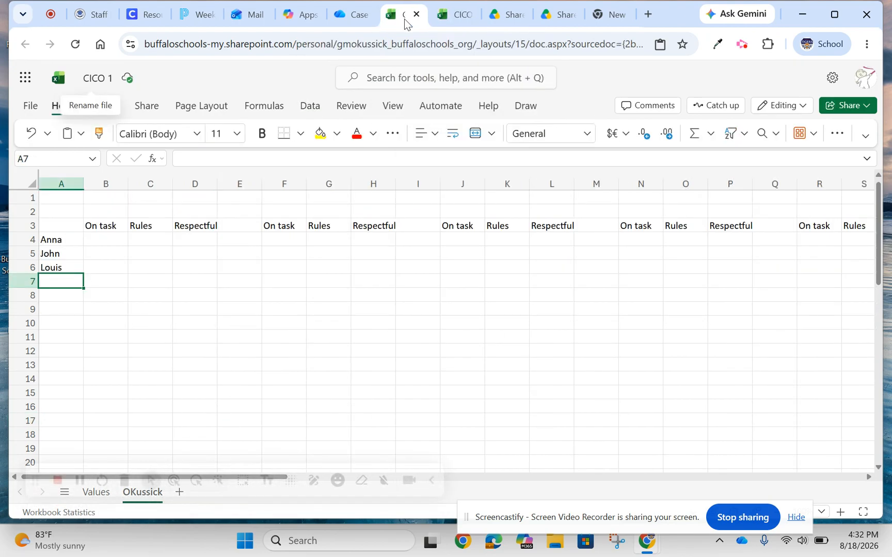
pyautogui.click(65, 268)
pyautogui.hotkey('ctrl', 'c')
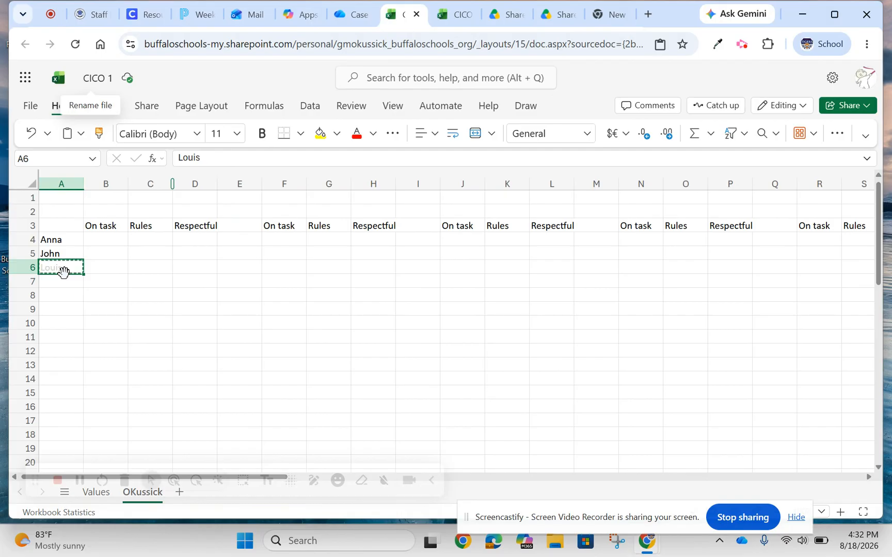
pyautogui.click(61, 296)
pyautogui.hotkey('ctrl', 'v')
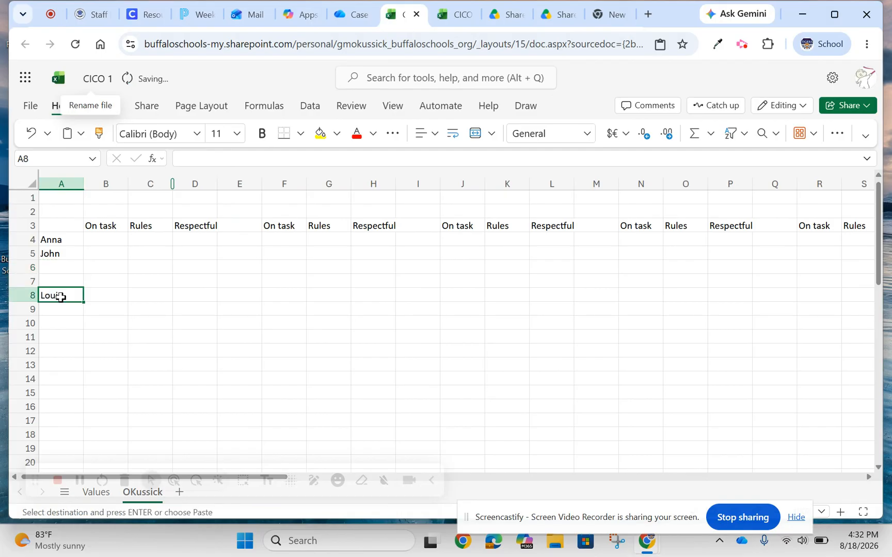
pyautogui.click(76, 313)
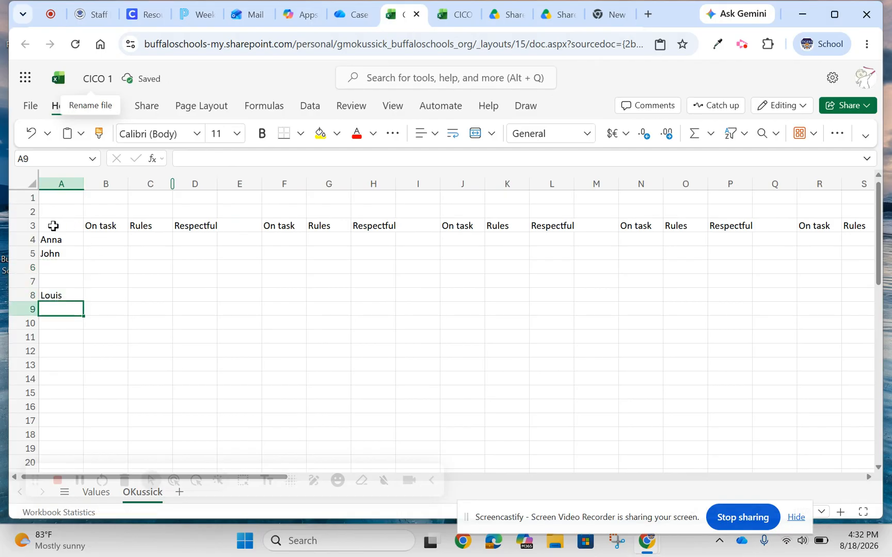
# Copy the whole heading row 3 to row 7, above the third student's name.
pyautogui.click(16, 225)
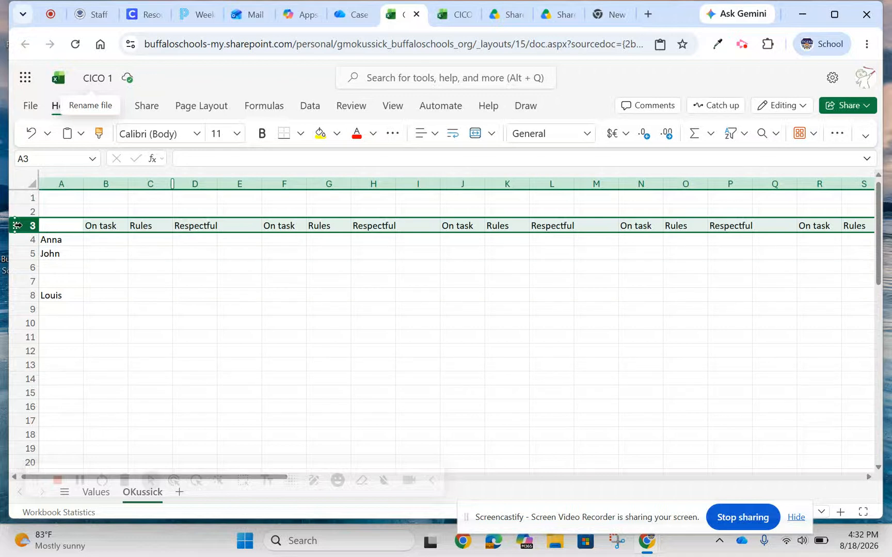
pyautogui.hotkey('ctrl', 'x')
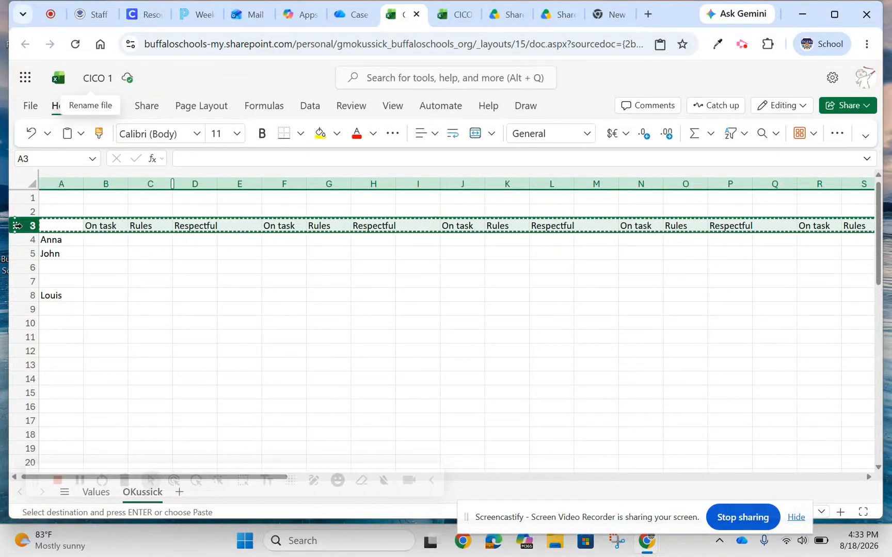
pyautogui.click(58, 281)
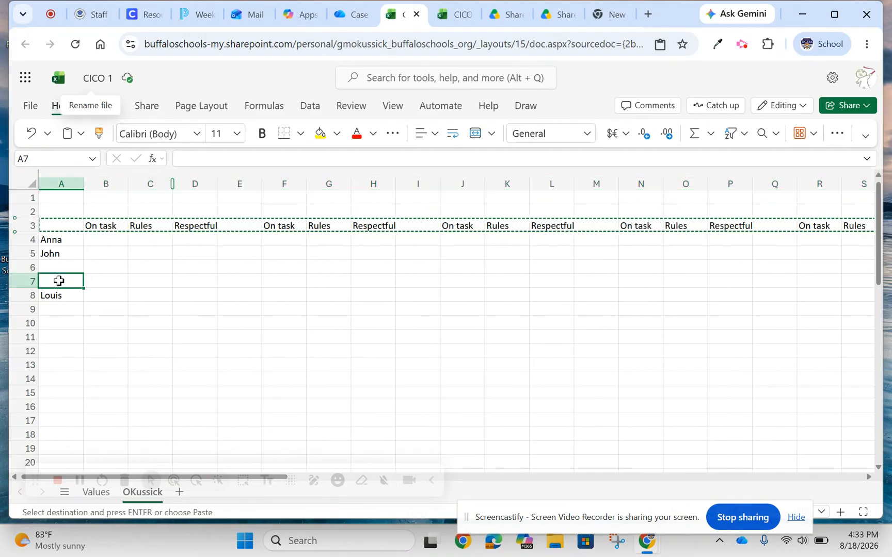
pyautogui.hotkey('ctrl', 'v')
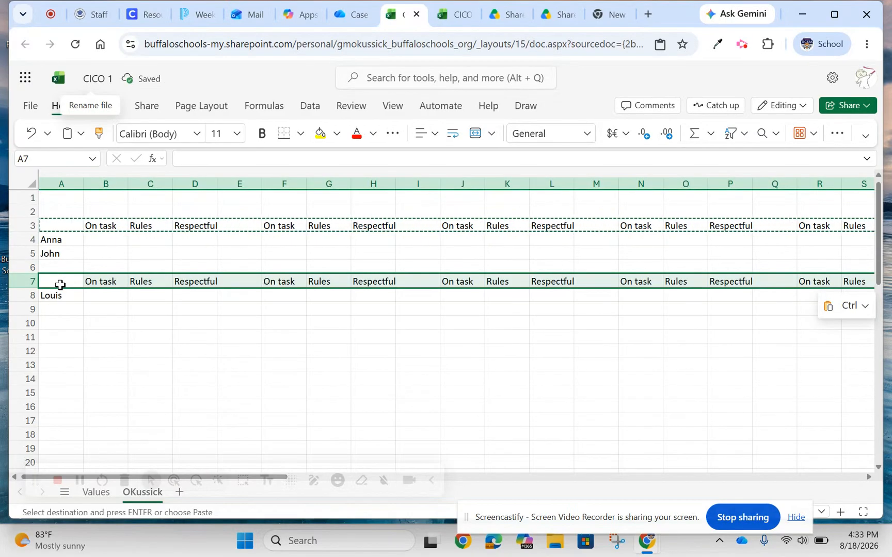
pyautogui.click(116, 313)
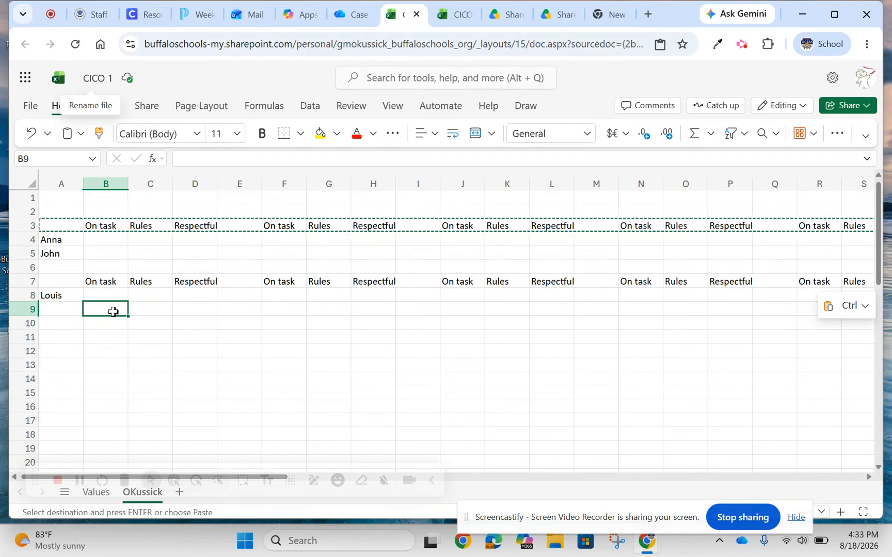
# Format B2 as Long Date and pick August 18, 2026 from the cell's calendar.
pyautogui.click(109, 212)
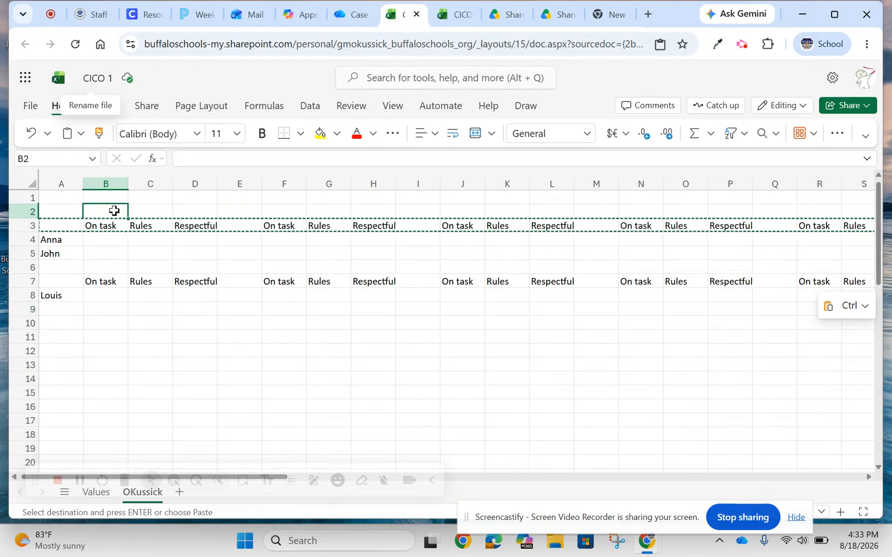
pyautogui.click(588, 134)
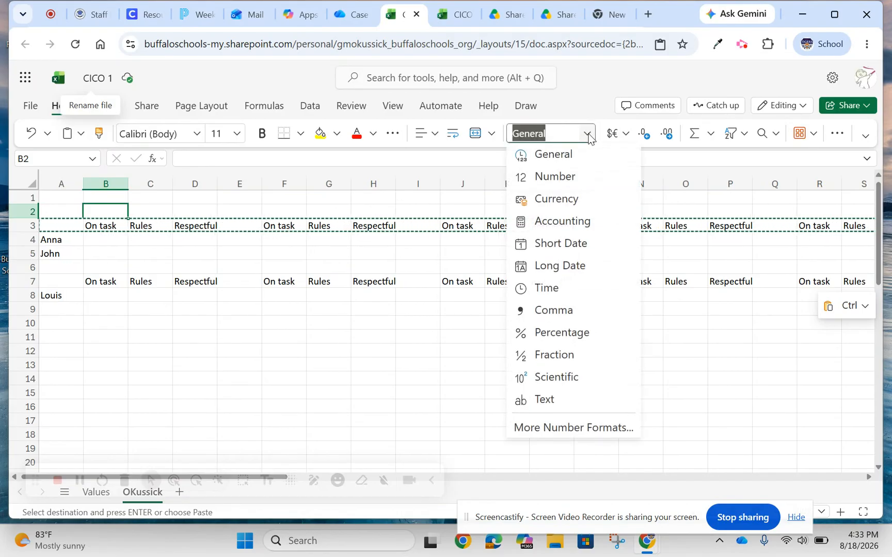
pyautogui.click(559, 263)
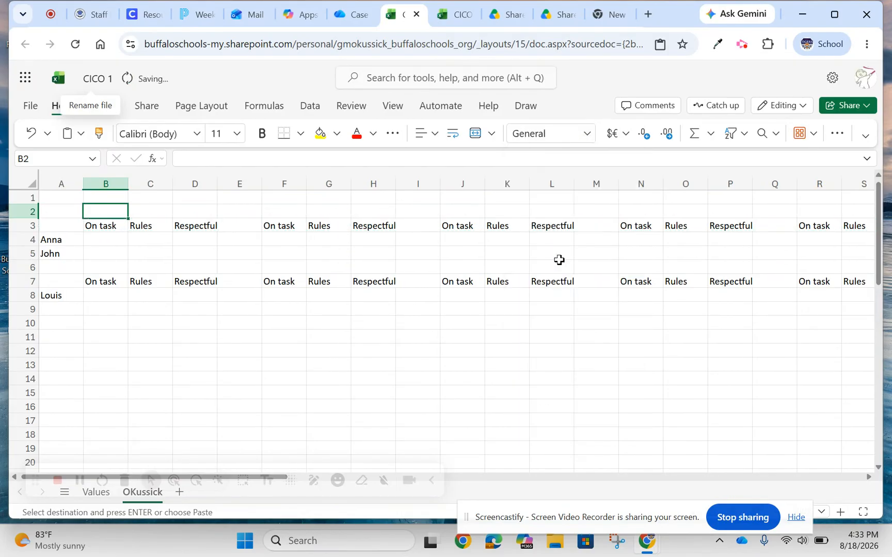
pyautogui.doubleClick(108, 211)
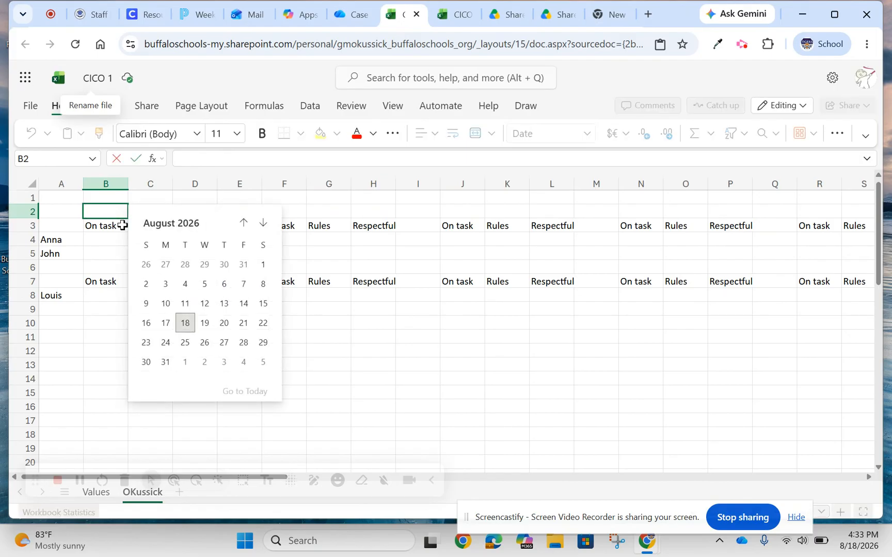
pyautogui.click(186, 324)
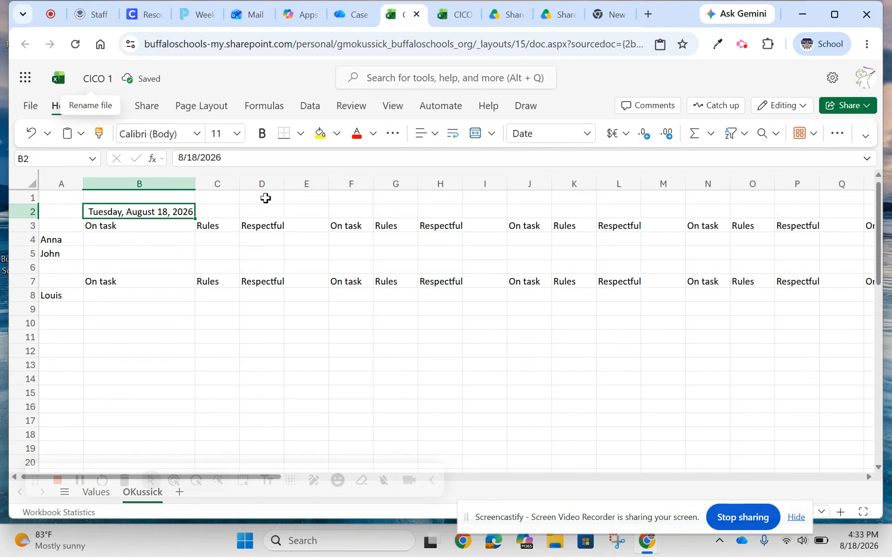
# Change the number format of the date in B2 to Short Date.
pyautogui.click(588, 135)
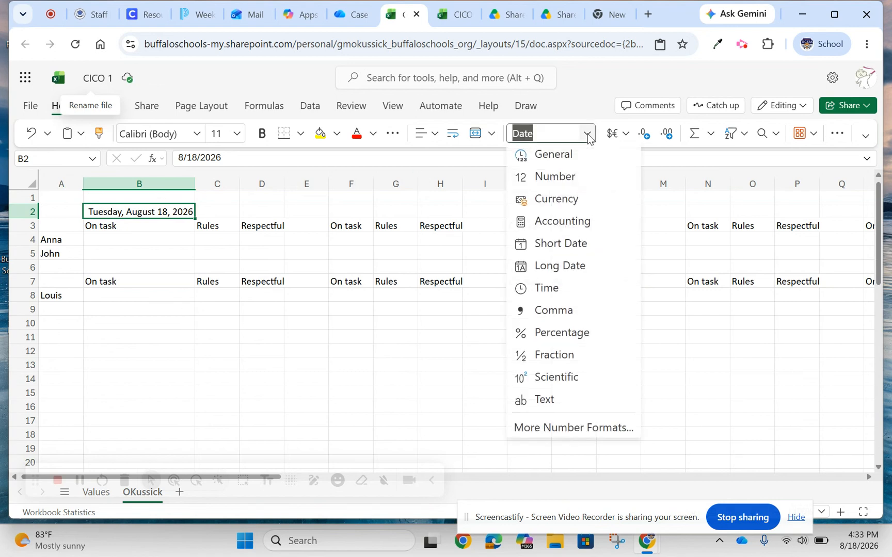
pyautogui.click(546, 242)
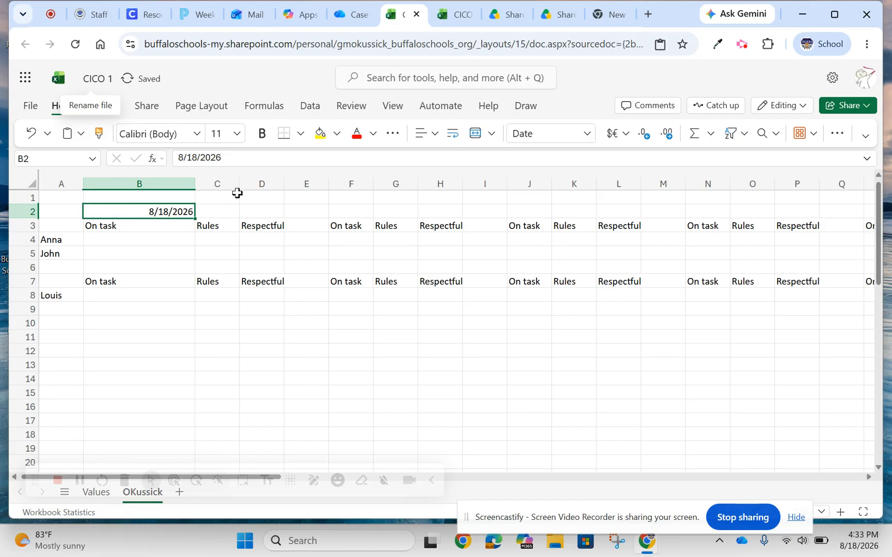
pyautogui.doubleClick(107, 212)
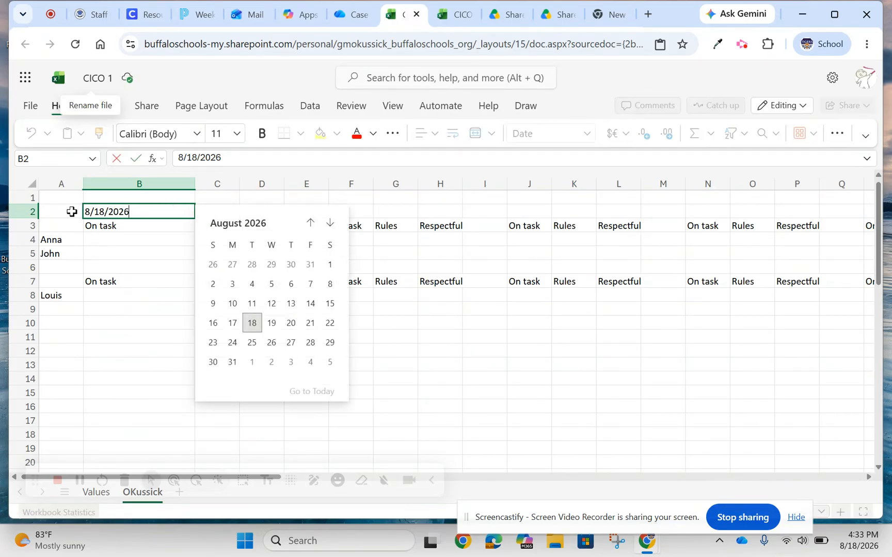
pyautogui.click(170, 232)
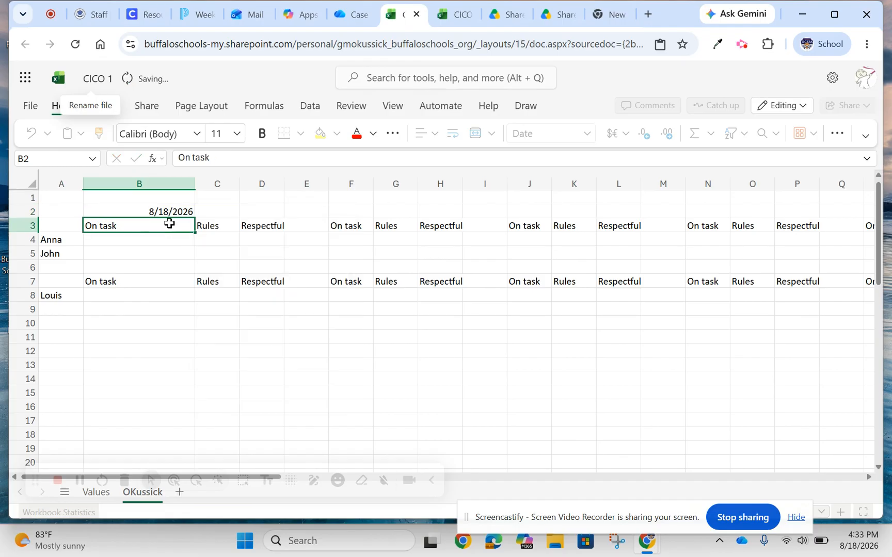
# Copy the date in B2 to F2, J2, N2 and R2, above the On task heading of each remaining block.
pyautogui.click(109, 212)
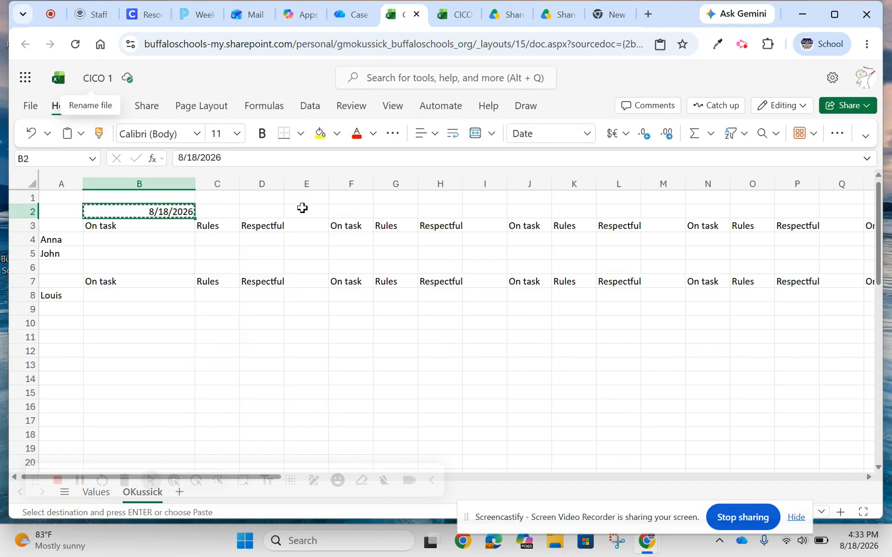
pyautogui.click(342, 210)
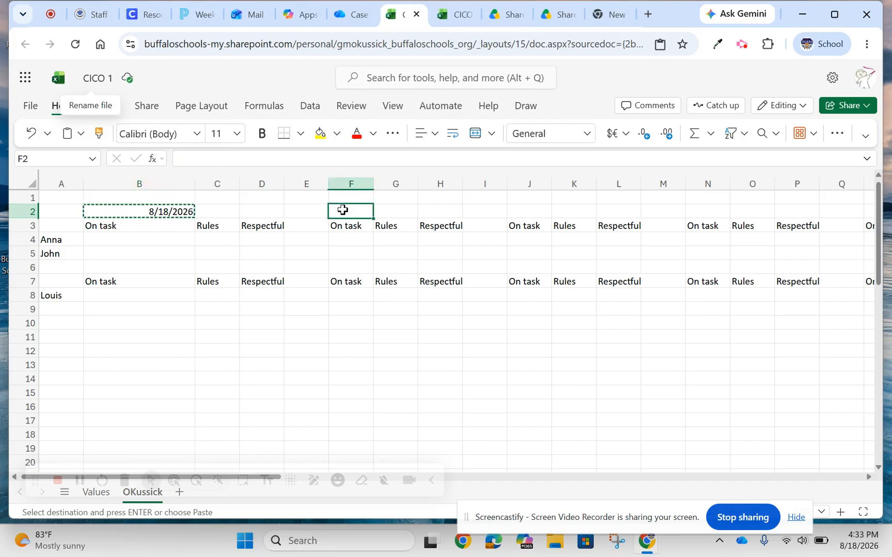
pyautogui.hotkey('ctrl', 'v')
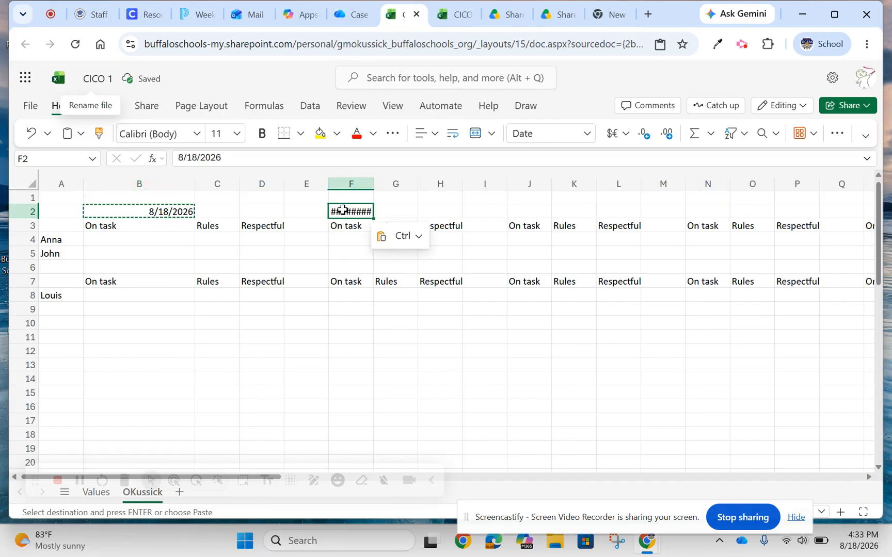
pyautogui.click(518, 210)
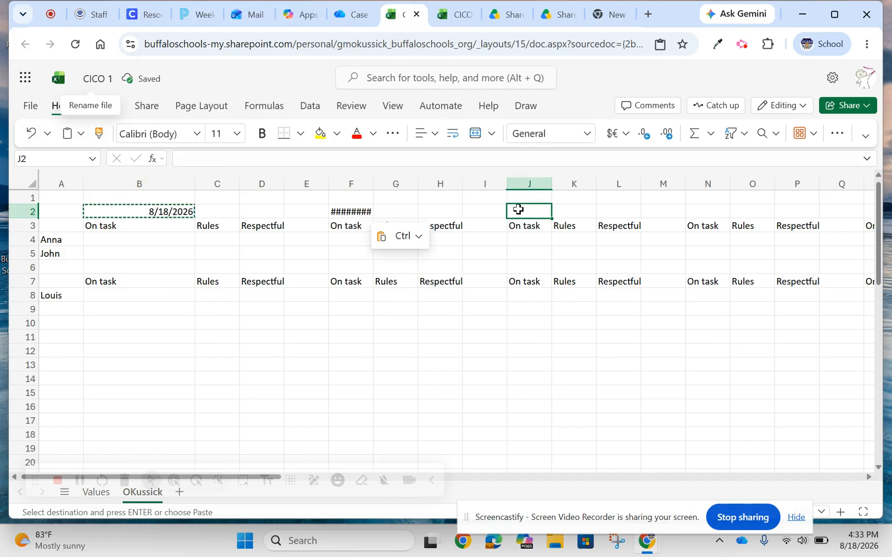
pyautogui.hotkey('ctrl', 'v')
pyautogui.click(701, 207)
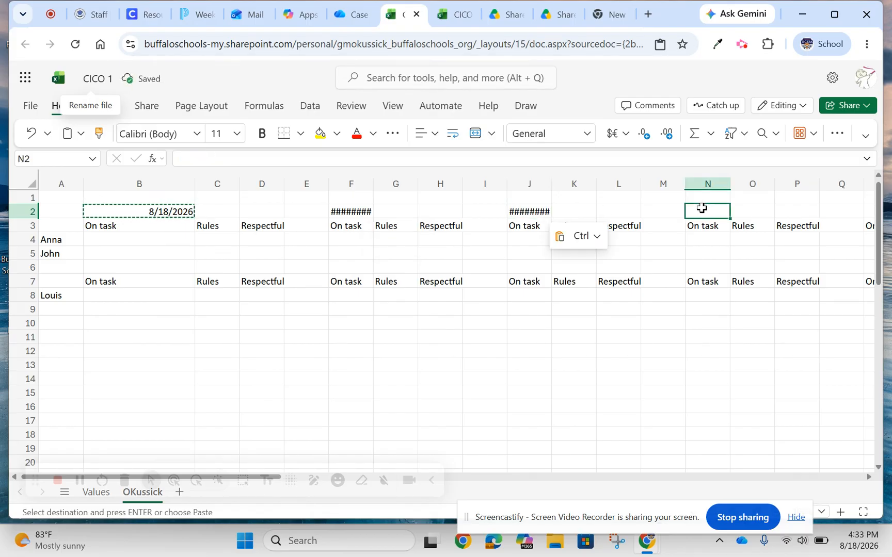
pyautogui.hotkey('ctrl', 'v')
pyautogui.click(867, 209)
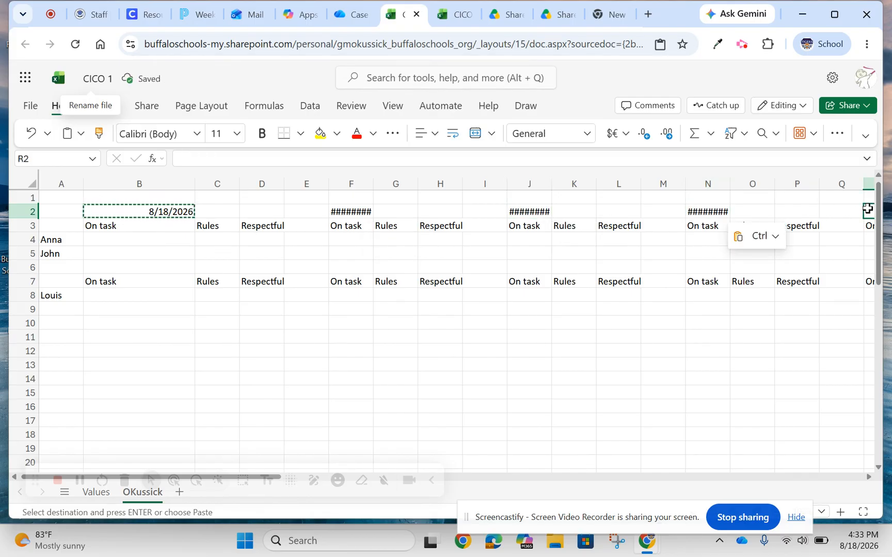
pyautogui.hotkey('ctrl', 'v')
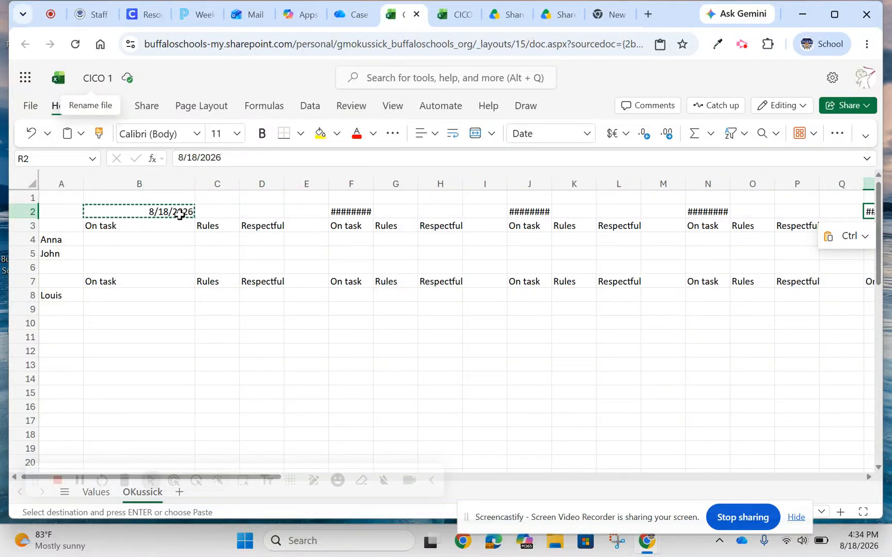
# Using the cell calendars, set the date in B2 to 8/17/2026 and the one in F2 to 8/18/2026.
pyautogui.click(163, 209)
pyautogui.doubleClick(164, 209)
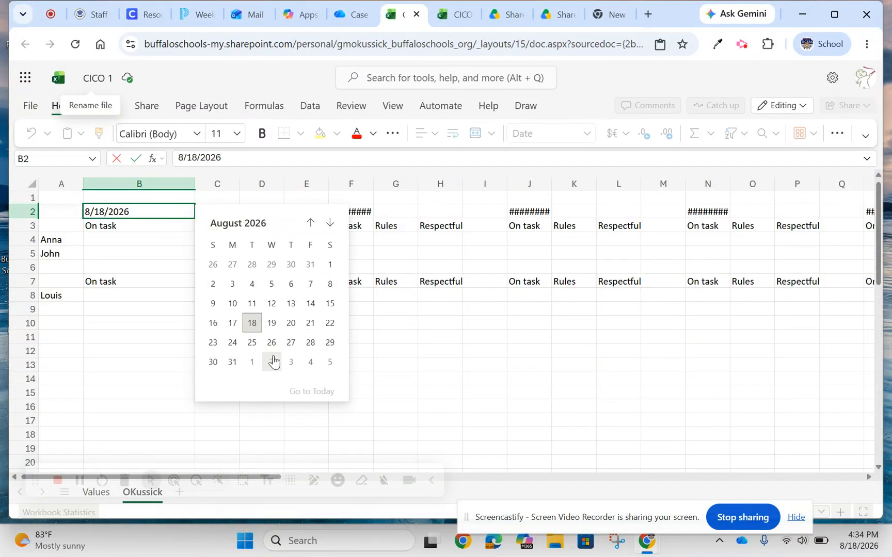
pyautogui.click(233, 323)
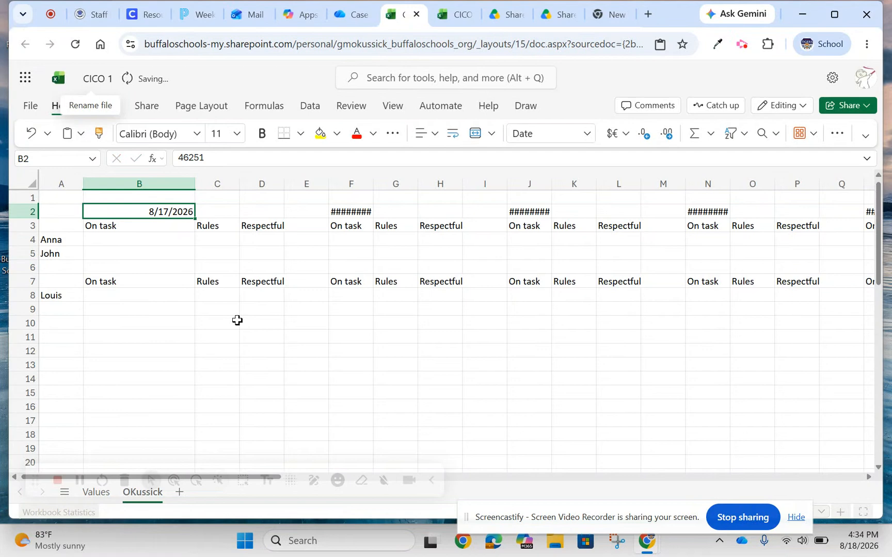
pyautogui.click(347, 211)
pyautogui.doubleClick(347, 211)
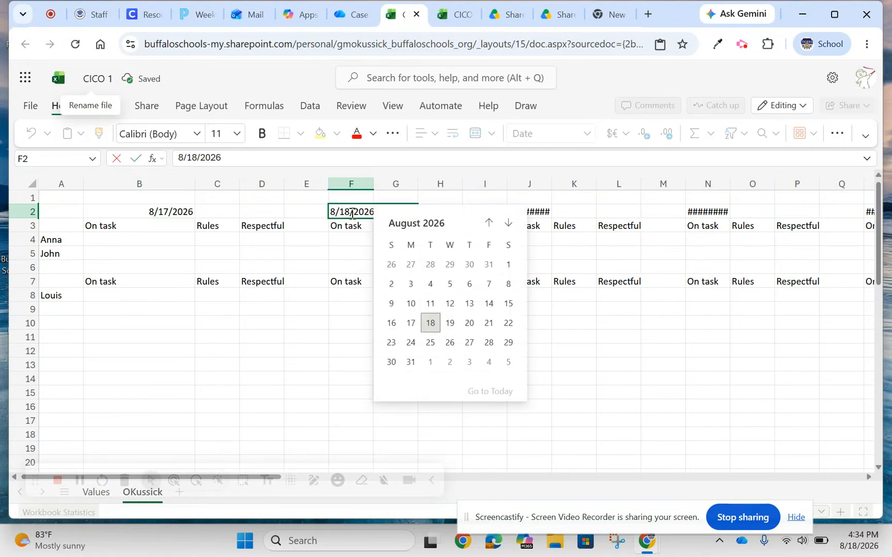
pyautogui.click(427, 320)
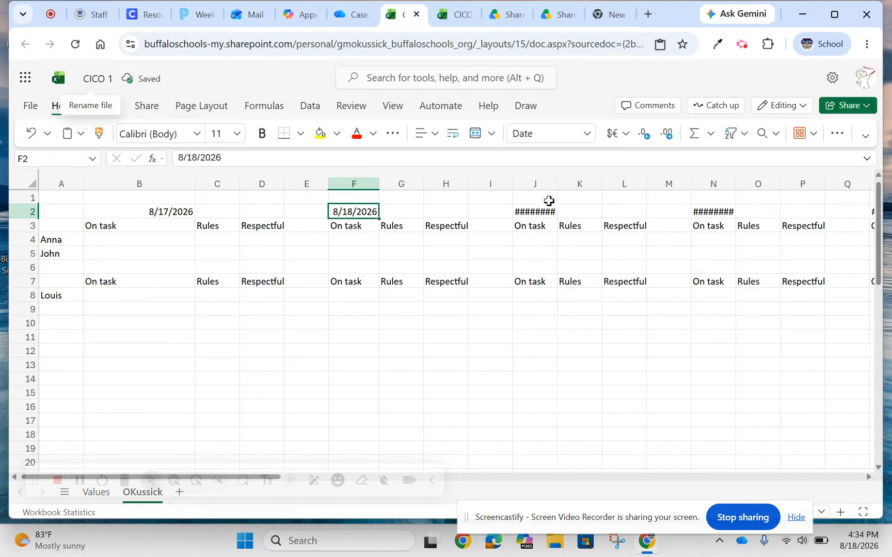
# Pick the dates 8/19/2026 in J2, 8/20/2026 in N2 and 8/21/2026 in R2 from the cell calendars.
pyautogui.doubleClick(534, 212)
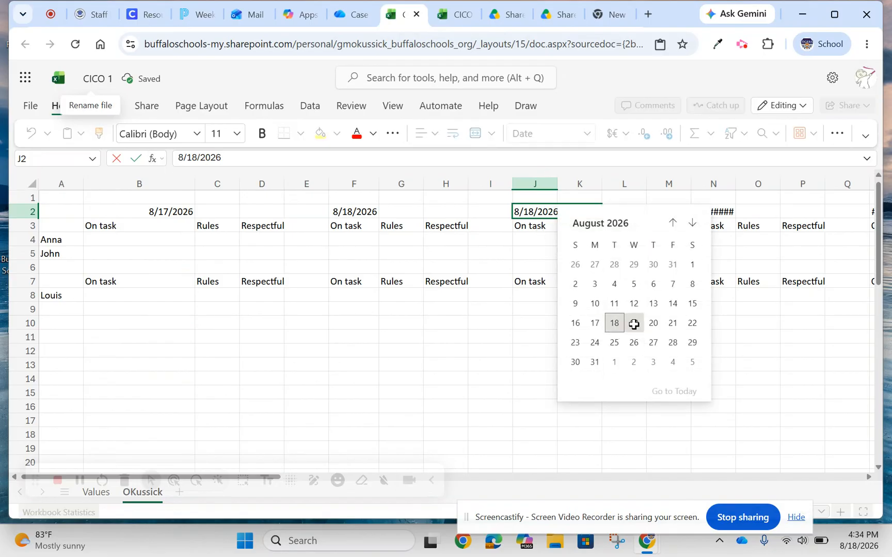
pyautogui.click(634, 324)
pyautogui.doubleClick(716, 211)
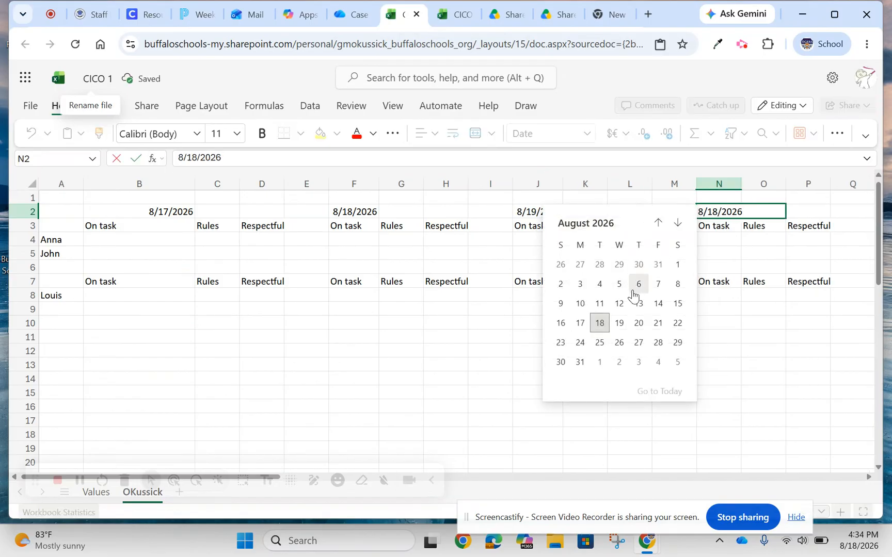
pyautogui.click(638, 323)
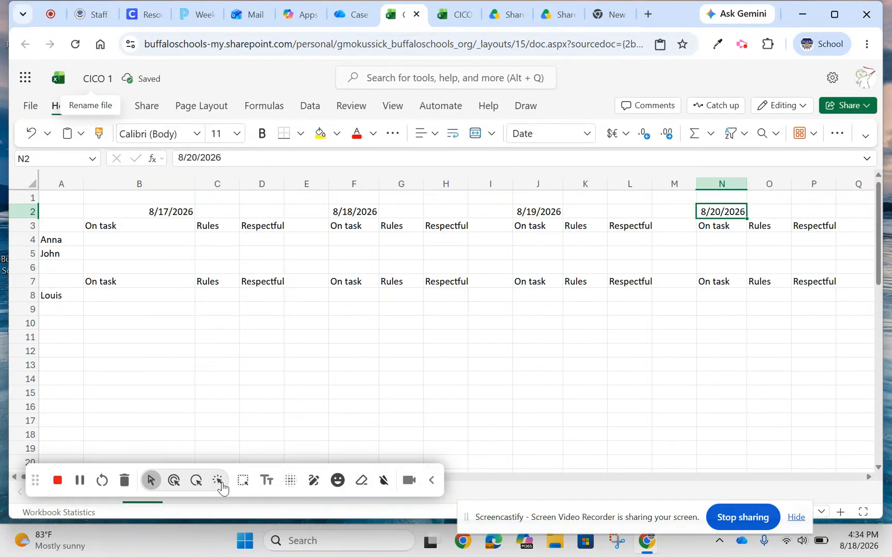
pyautogui.moveTo(38, 476); pyautogui.dragTo(135, 478)
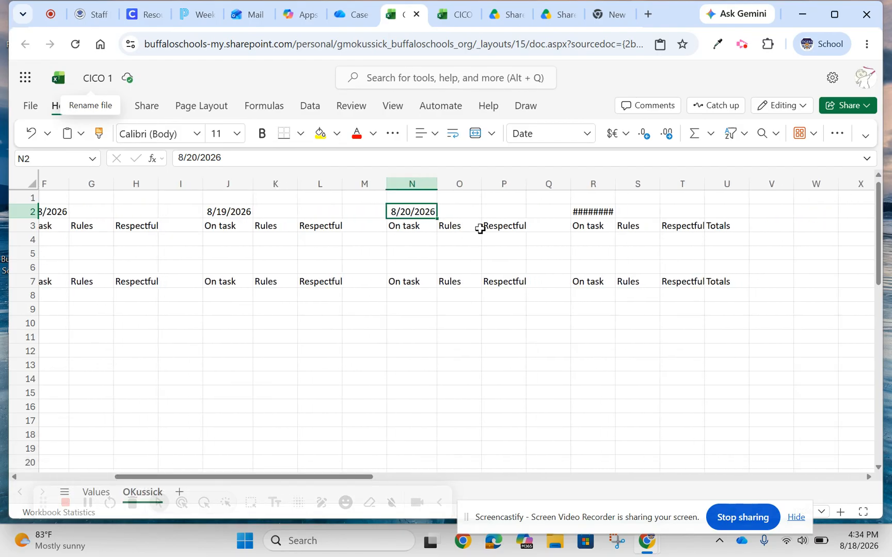
pyautogui.doubleClick(581, 212)
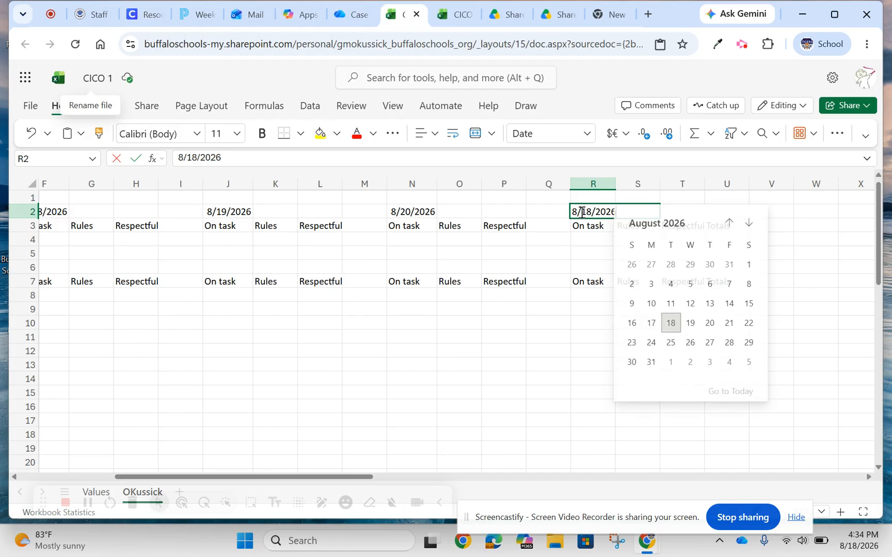
pyautogui.click(728, 323)
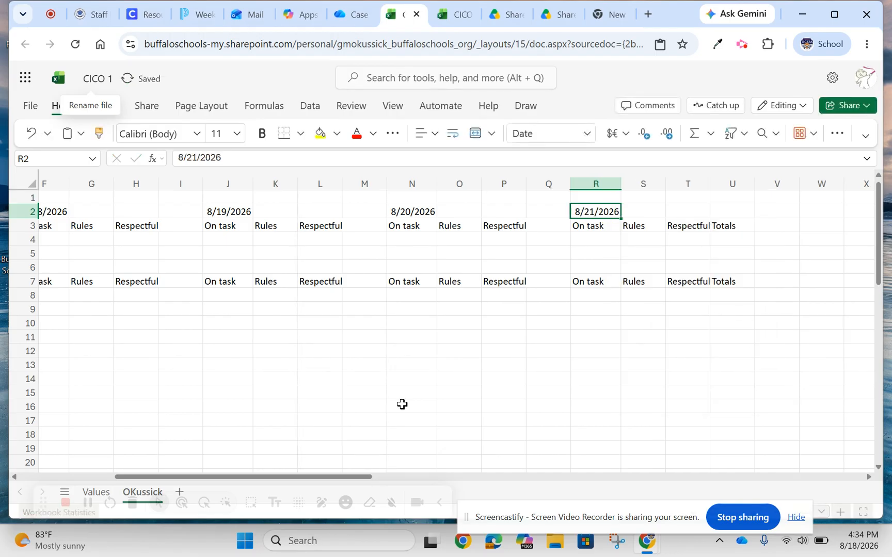
# Merge and center the first two dates of row 2 across B2:D2 and F2:H2, above their three headings.
pyautogui.moveTo(295, 478); pyautogui.dragTo(189, 477)
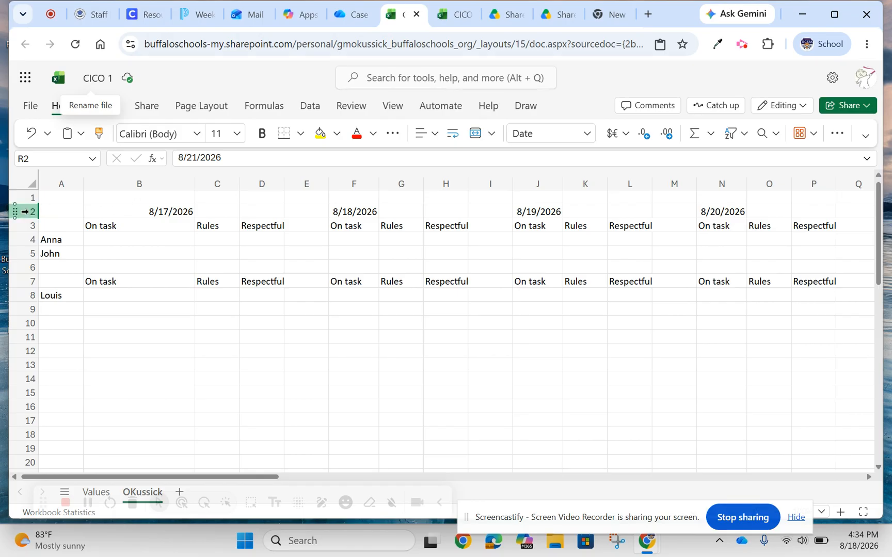
pyautogui.click(130, 209)
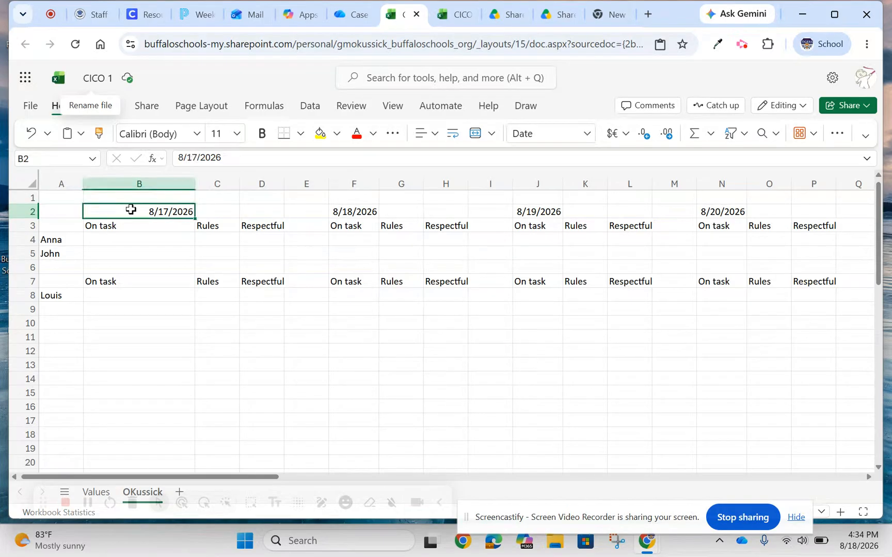
pyautogui.moveTo(141, 209); pyautogui.dragTo(243, 209)
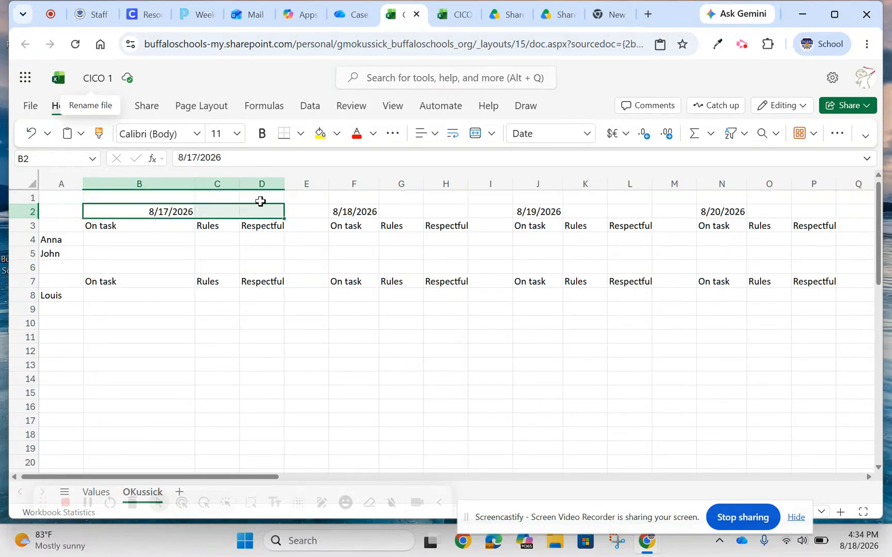
pyautogui.click(474, 135)
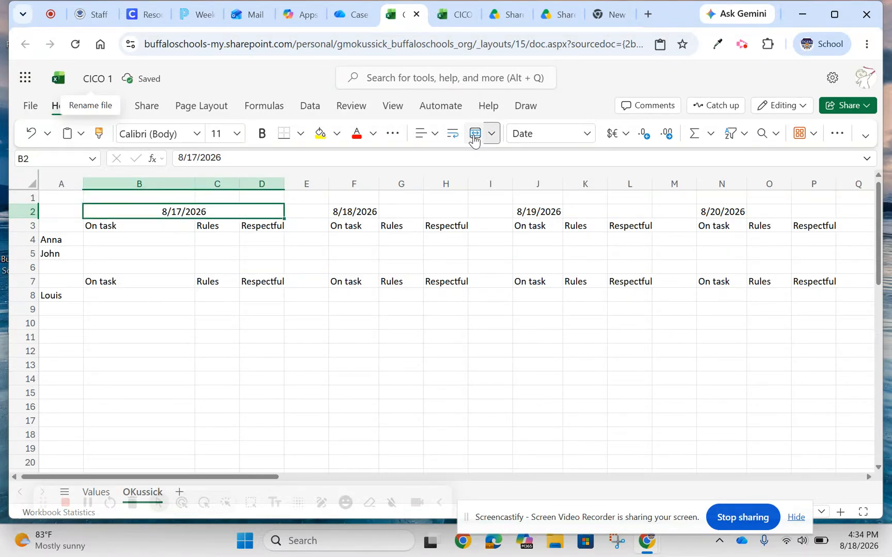
pyautogui.moveTo(356, 211); pyautogui.dragTo(459, 213)
pyautogui.click(473, 133)
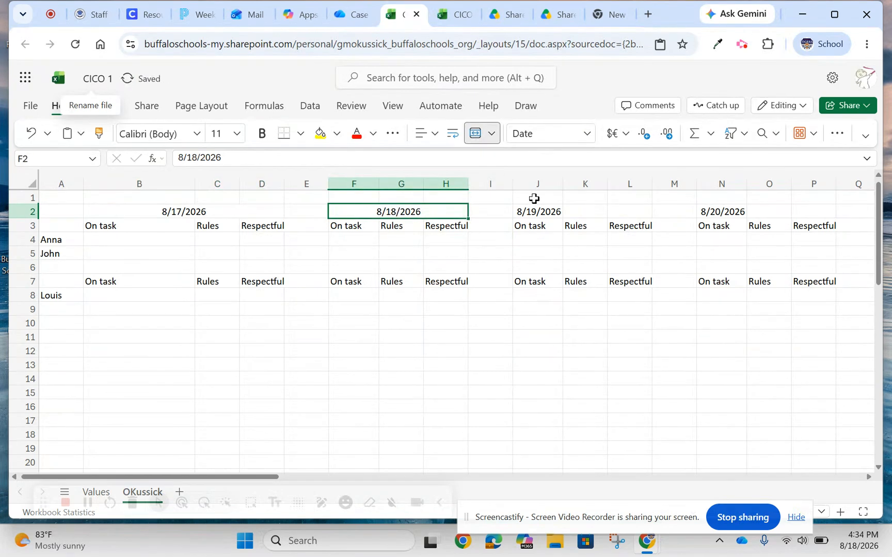
# Merge and center the remaining dates of row 2 across J2:L2, N2:P2 and R2:T2.
pyautogui.moveTo(533, 213); pyautogui.dragTo(630, 212)
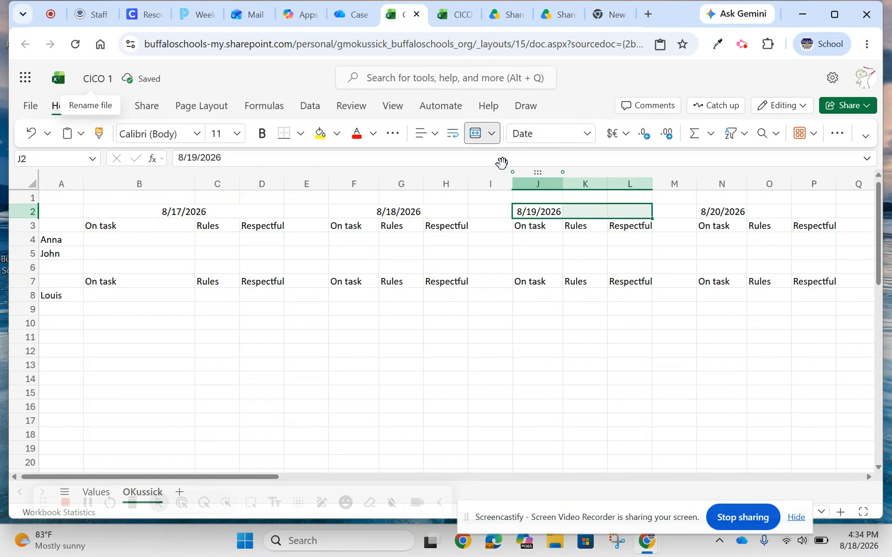
pyautogui.click(474, 133)
pyautogui.moveTo(718, 212); pyautogui.dragTo(818, 213)
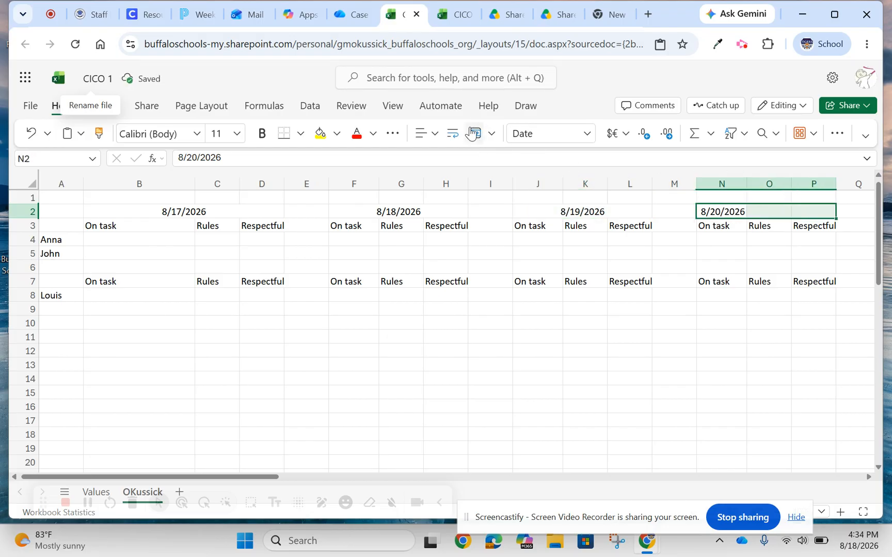
pyautogui.click(474, 133)
pyautogui.moveTo(227, 478); pyautogui.dragTo(326, 467)
pyautogui.click(584, 210)
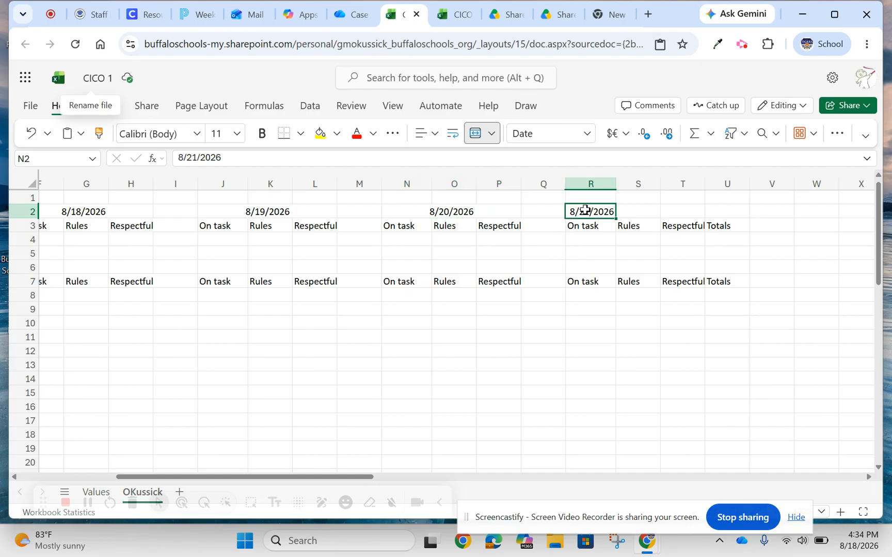
pyautogui.moveTo(585, 210); pyautogui.dragTo(666, 211)
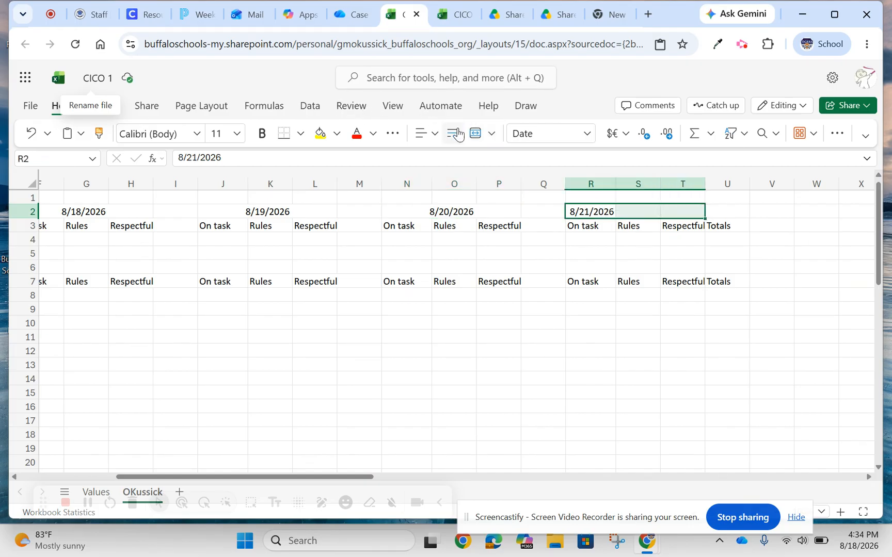
pyautogui.click(480, 138)
# Copy the whole date row 2 to row 6, above the second heading row.
pyautogui.moveTo(316, 478); pyautogui.dragTo(195, 463)
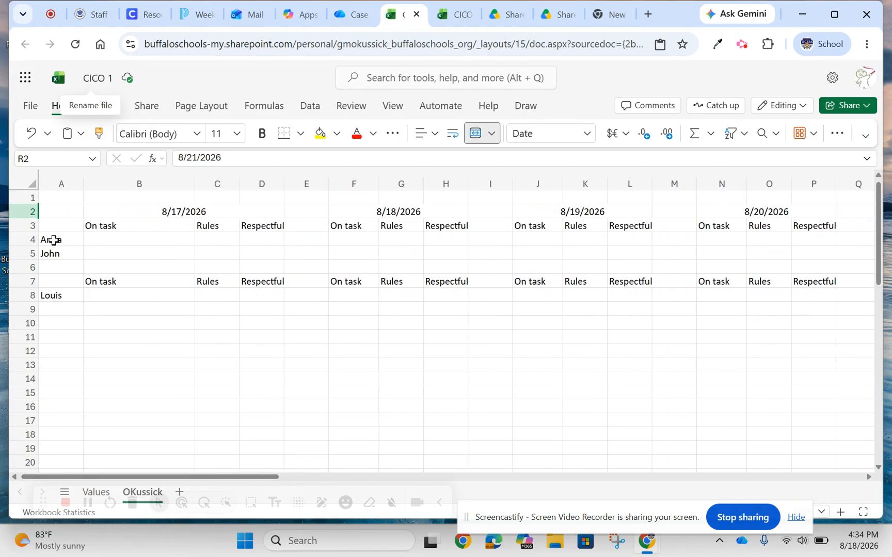
pyautogui.click(16, 211)
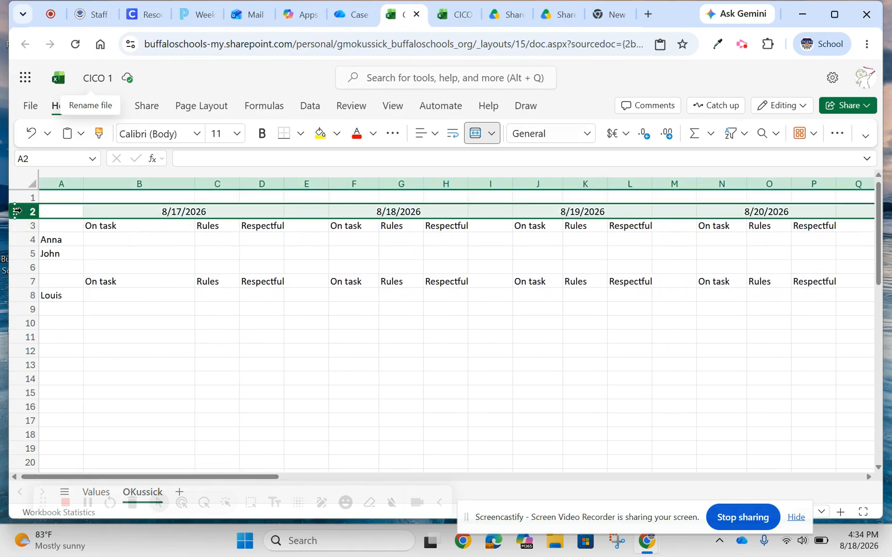
pyautogui.hotkey('ctrl', 'c')
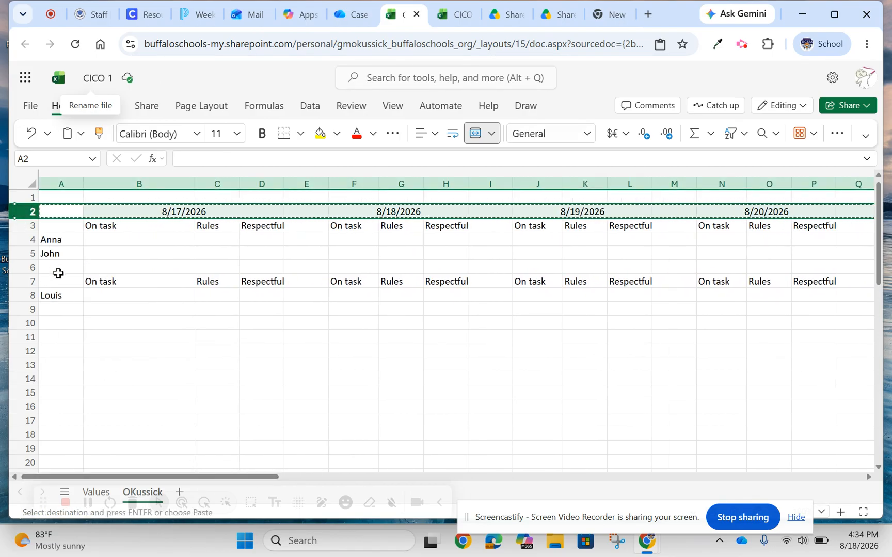
pyautogui.click(58, 267)
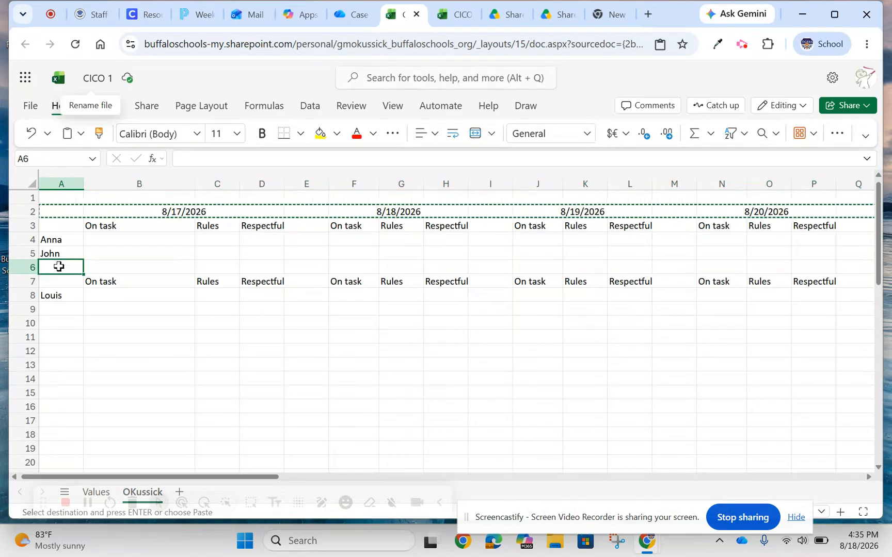
pyautogui.hotkey('ctrl', 'v')
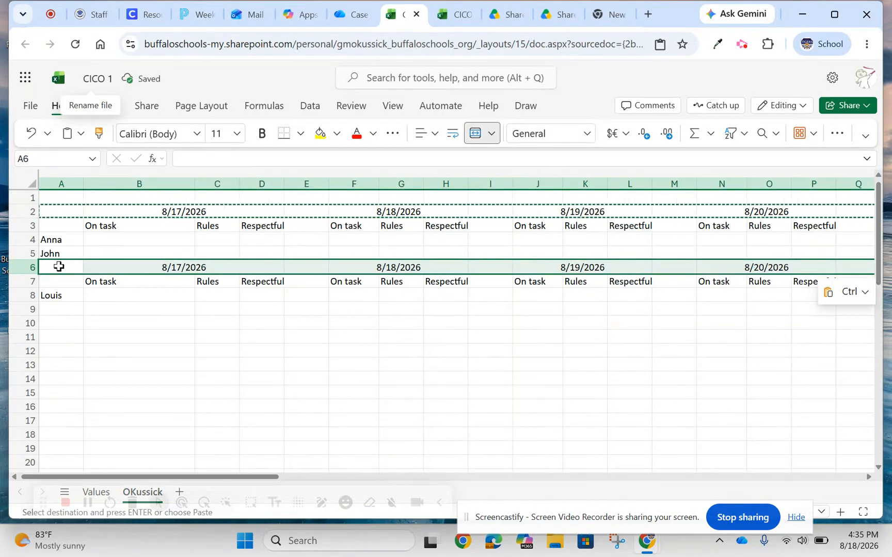
# Narrow column B to about the width of its On task heading, and shrink the blank spacer column E.
pyautogui.click(119, 315)
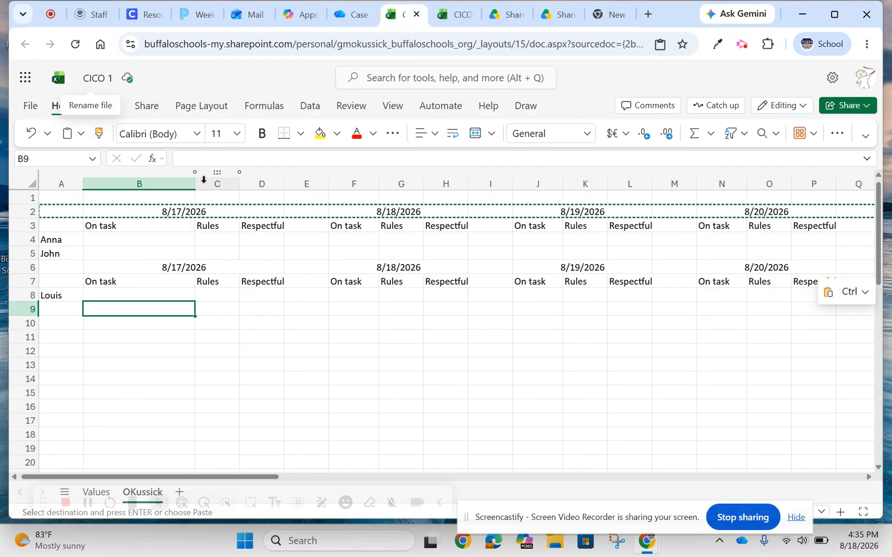
pyautogui.click(178, 366)
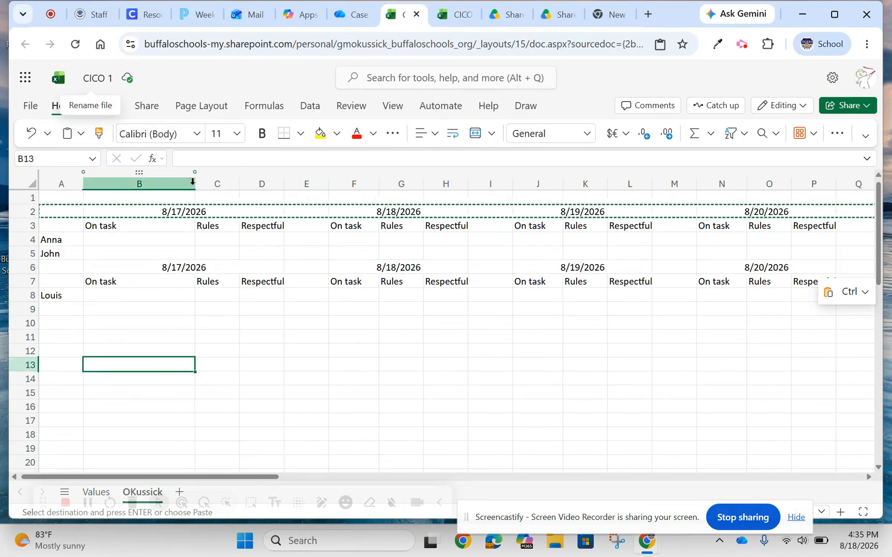
pyautogui.moveTo(193, 184); pyautogui.dragTo(125, 185)
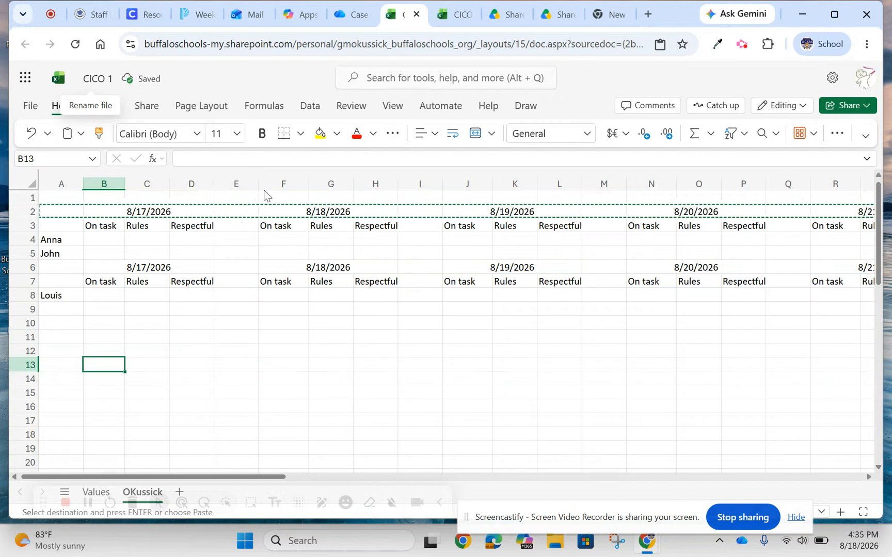
pyautogui.moveTo(258, 184); pyautogui.dragTo(231, 185)
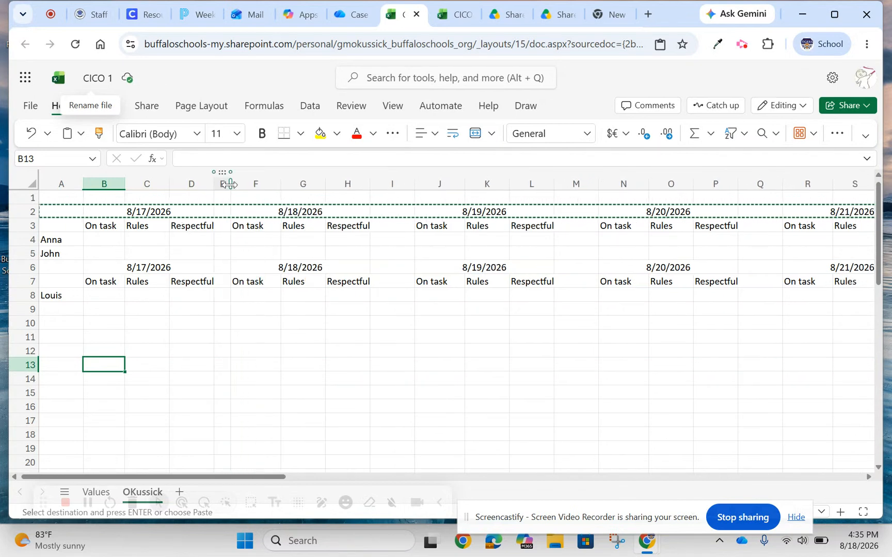
# Shrink the blank spacer columns I, M and Q to about column E's width, and narrow column A around the student names.
pyautogui.moveTo(414, 184); pyautogui.dragTo(390, 184)
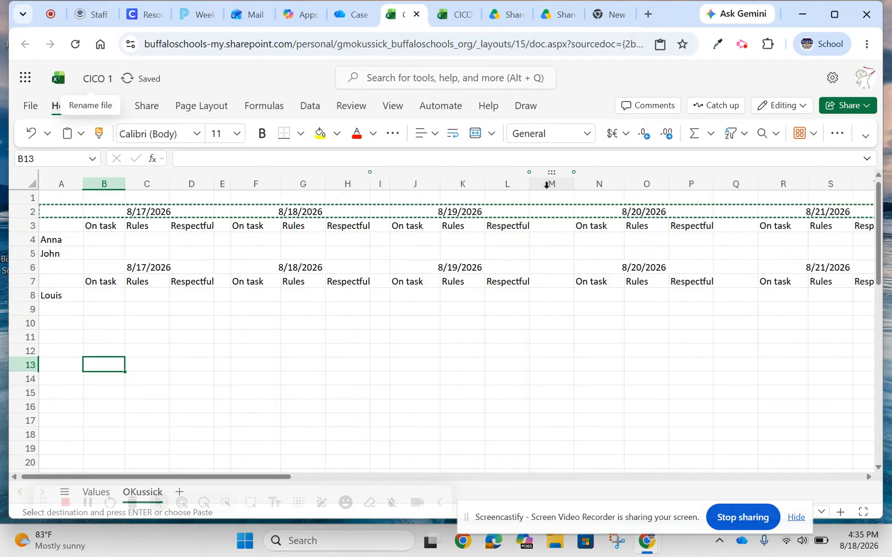
pyautogui.moveTo(573, 184); pyautogui.dragTo(543, 184)
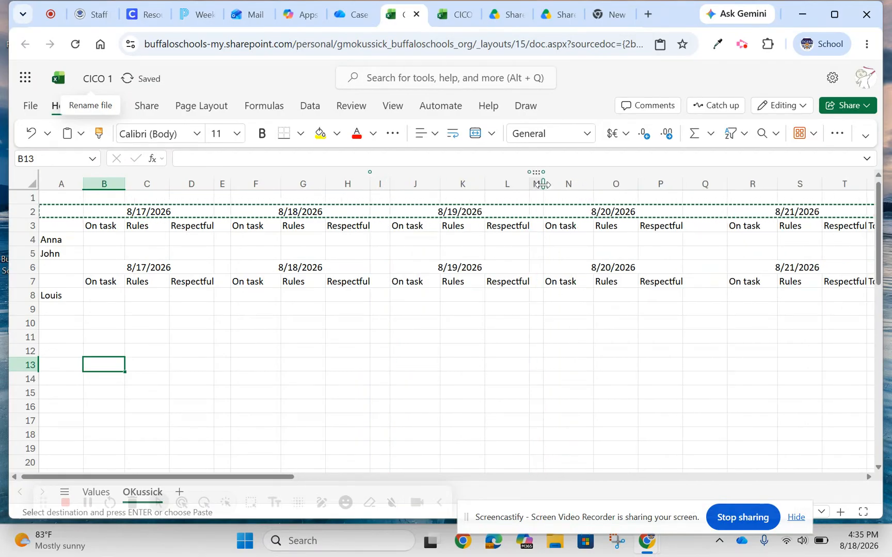
pyautogui.moveTo(727, 185); pyautogui.dragTo(701, 183)
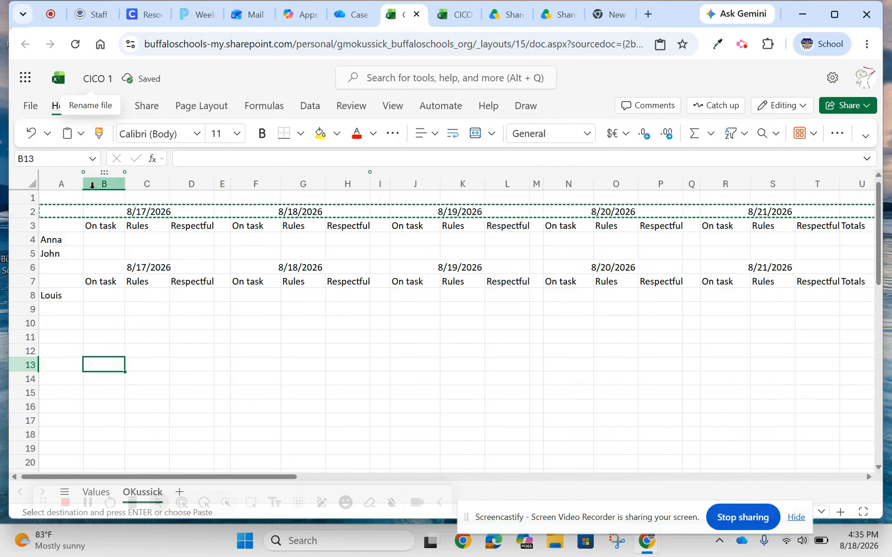
pyautogui.moveTo(84, 183); pyautogui.dragTo(68, 183)
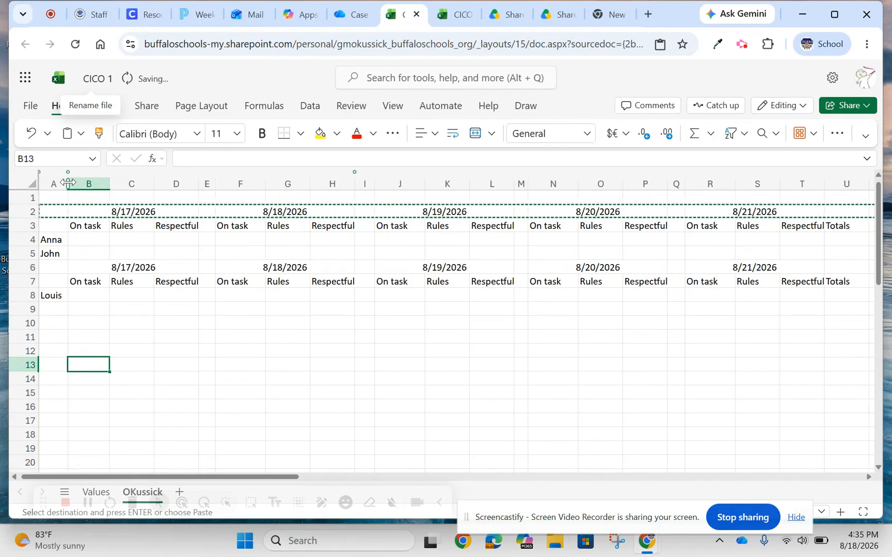
pyautogui.click(169, 307)
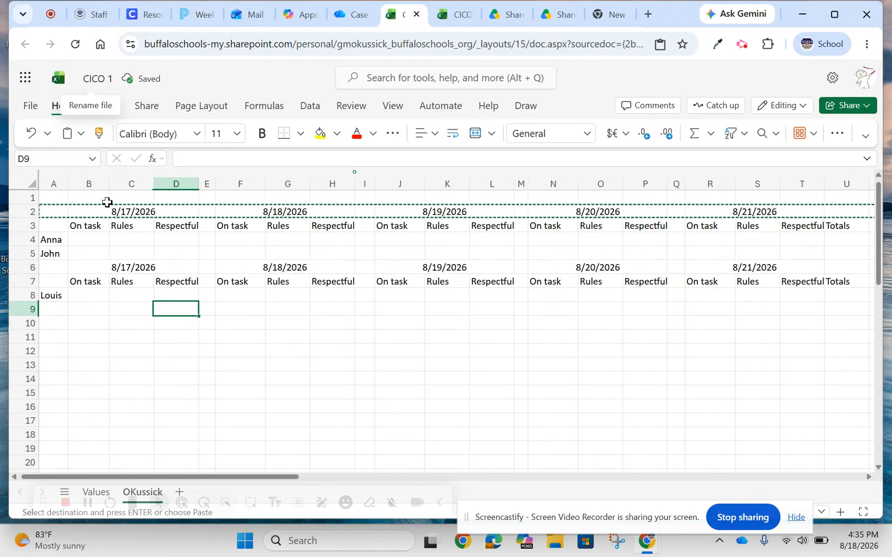
# Center the headings horizontally in rows 3 and 7.
pyautogui.click(16, 225)
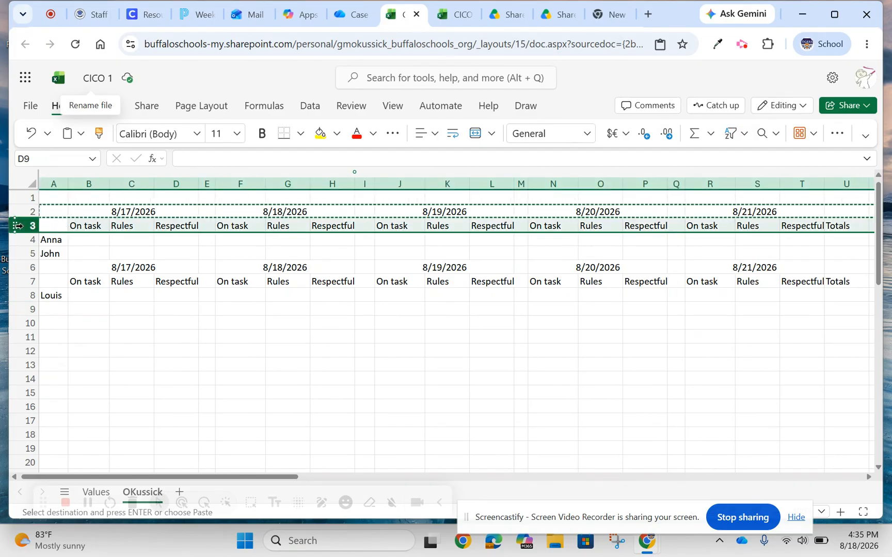
pyautogui.click(436, 138)
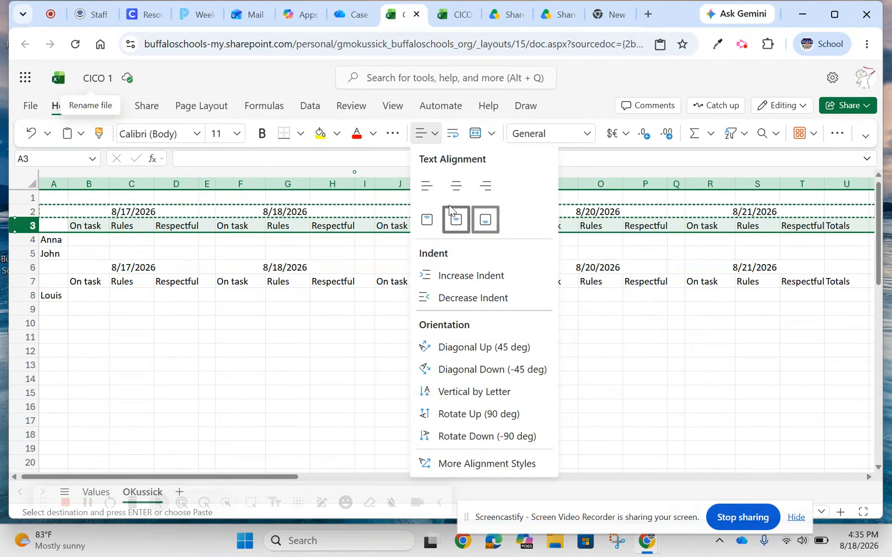
pyautogui.click(446, 191)
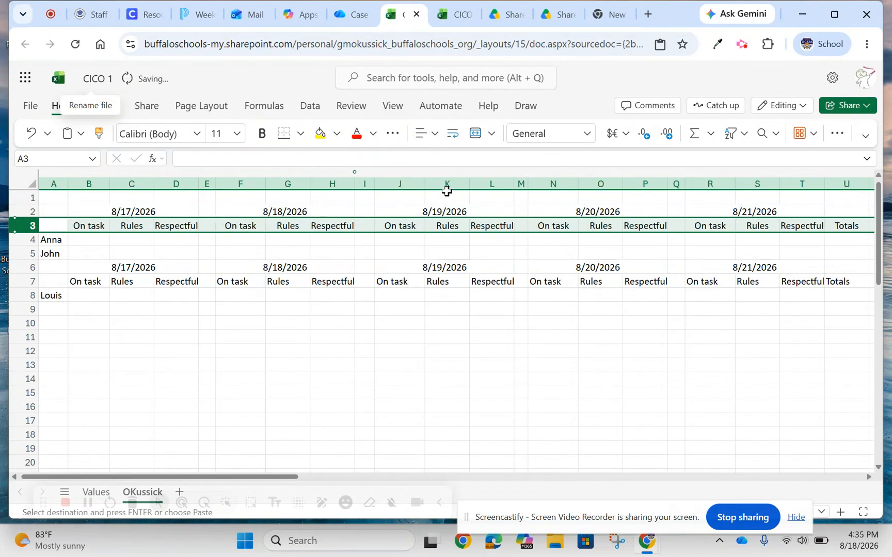
pyautogui.click(37, 281)
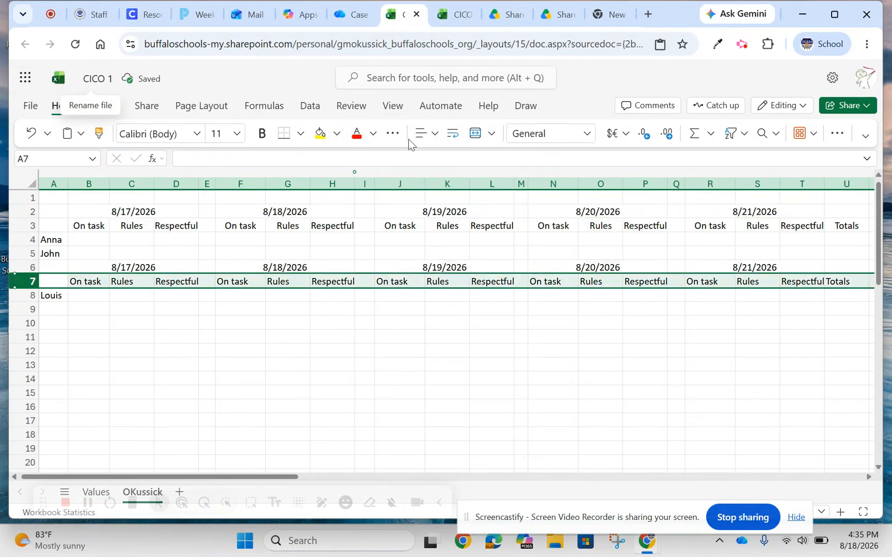
pyautogui.click(435, 135)
pyautogui.click(453, 186)
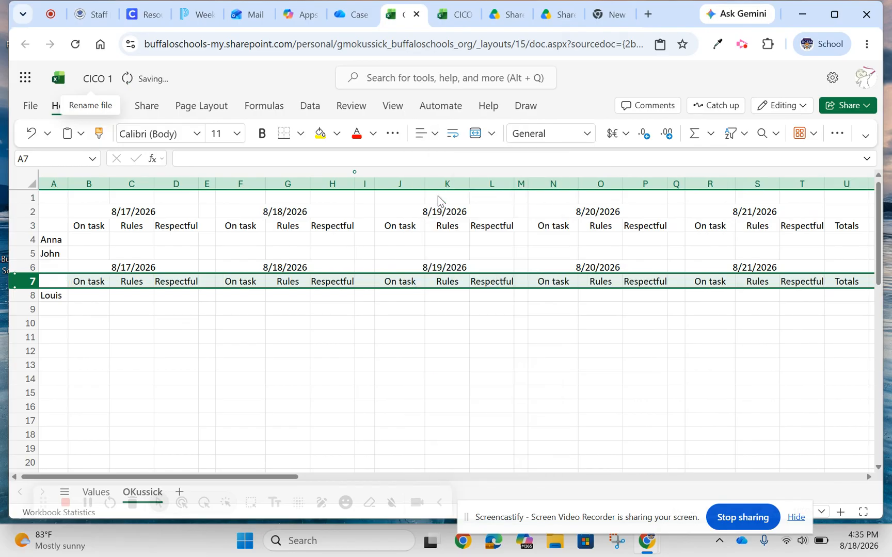
pyautogui.click(207, 337)
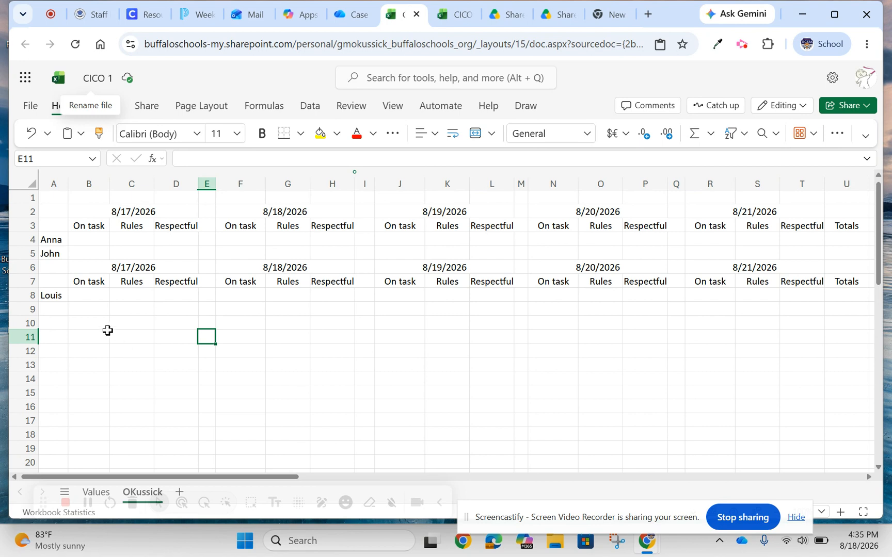
pyautogui.click(87, 236)
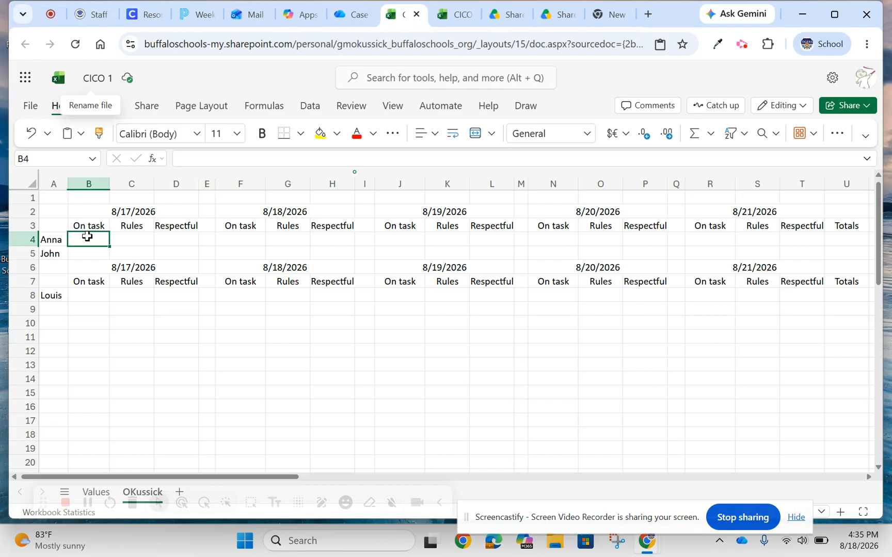
pyautogui.click(308, 107)
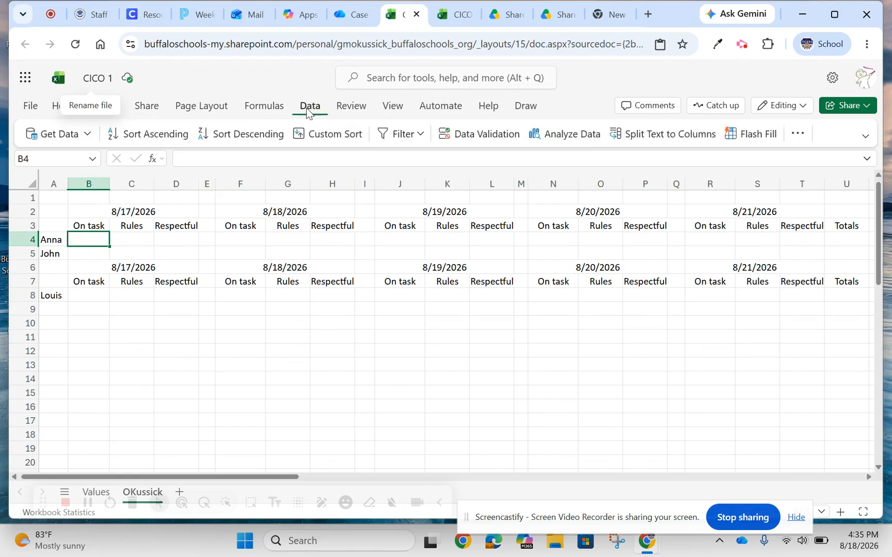
pyautogui.click(473, 133)
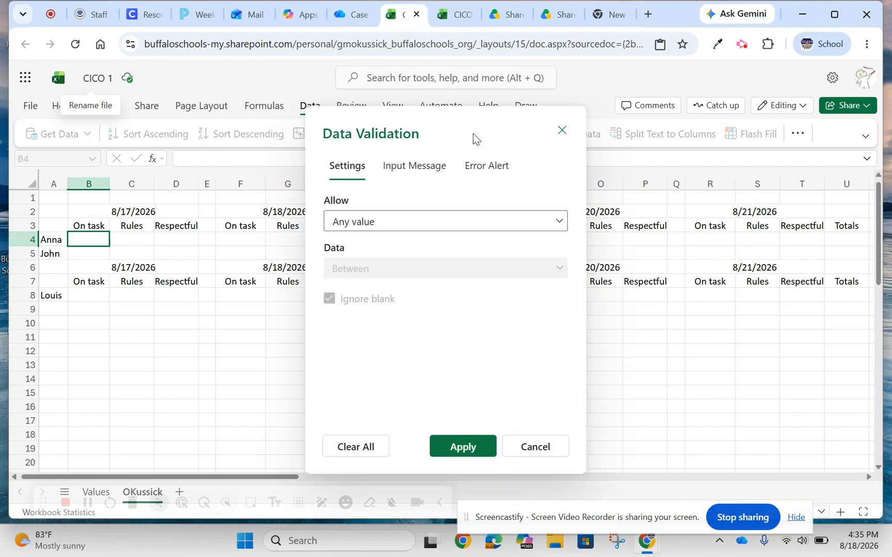
pyautogui.click(391, 220)
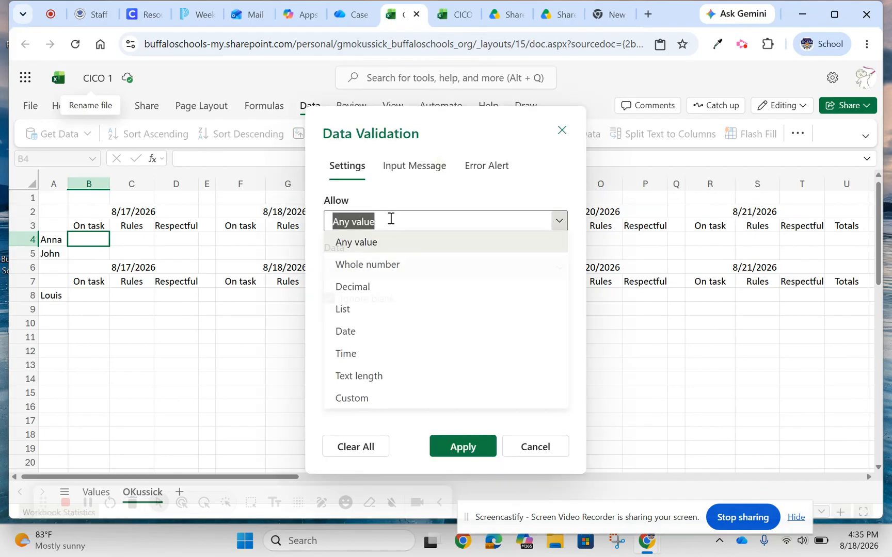
pyautogui.click(372, 312)
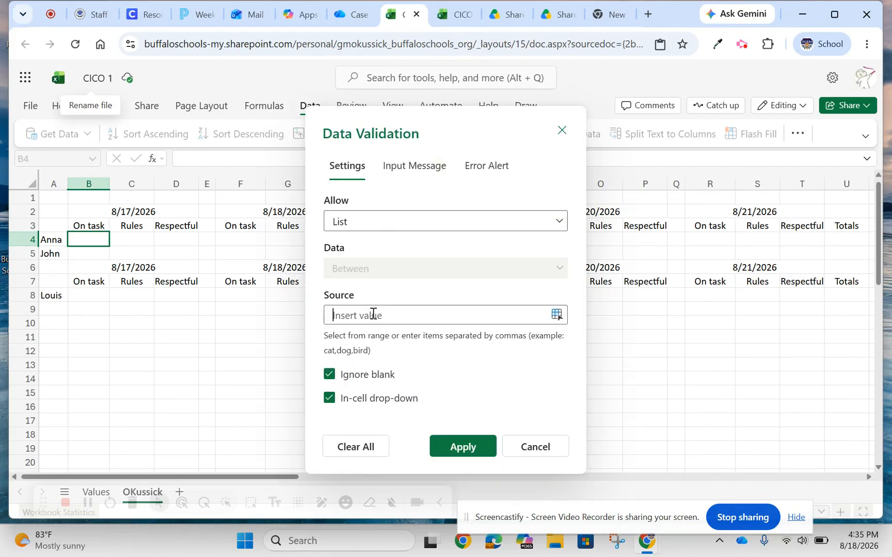
pyautogui.moveTo(43, 497); pyautogui.dragTo(196, 483)
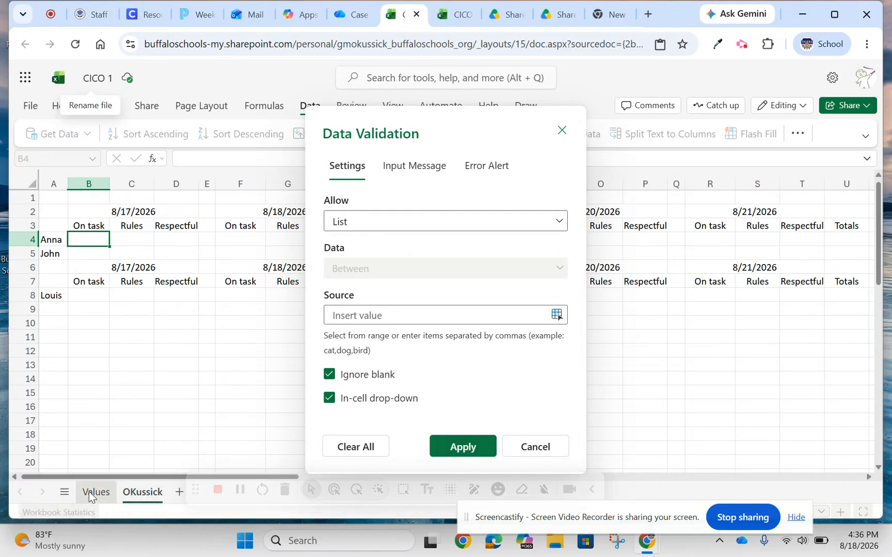
pyautogui.click(93, 493)
pyautogui.click(67, 199)
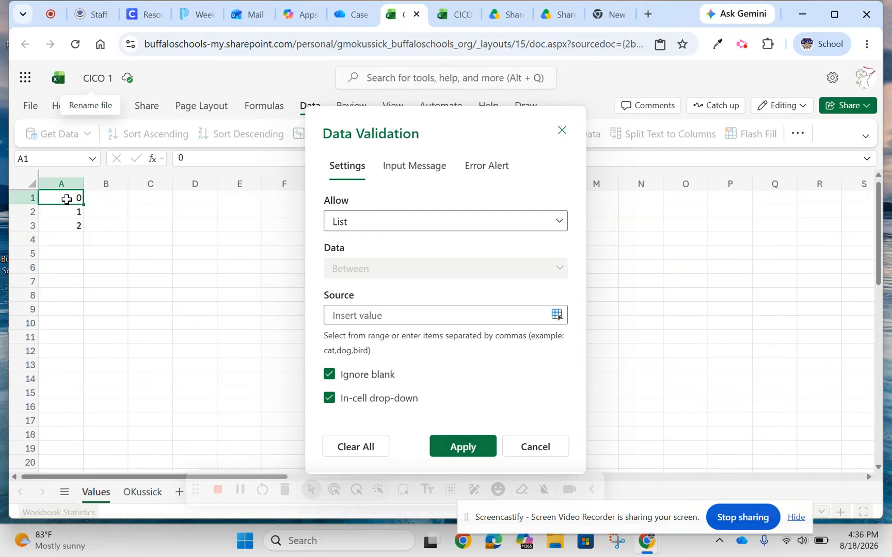
pyautogui.click(197, 343)
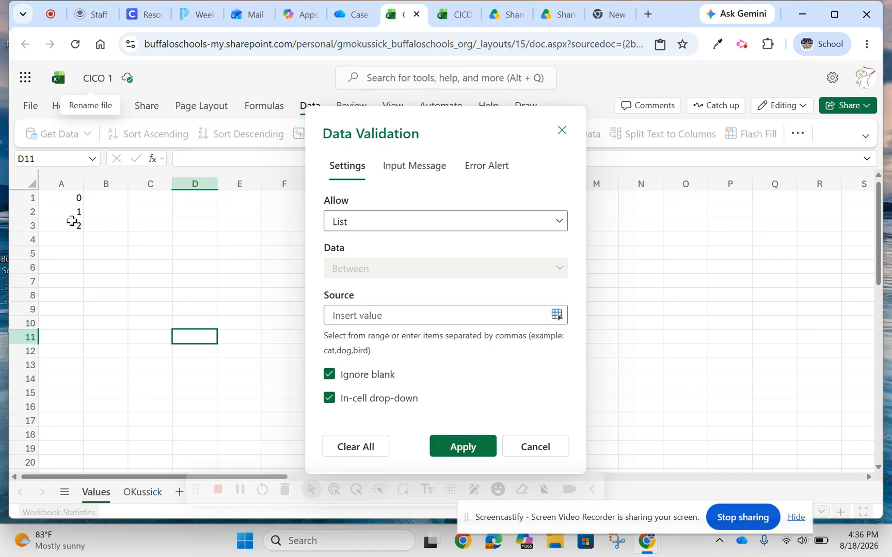
pyautogui.click(68, 200)
pyautogui.moveTo(68, 199); pyautogui.dragTo(69, 227)
pyautogui.press('BackSpace')
pyautogui.press('BackSpace')
pyautogui.press('BackSpace')
pyautogui.press('BackSpace')
pyautogui.press('BackSpace')
pyautogui.press('BackSpace')
pyautogui.press('BackSpace')
pyautogui.press('BackSpace')
pyautogui.press('BackSpace')
pyautogui.press('BackSpace')
pyautogui.click(547, 452)
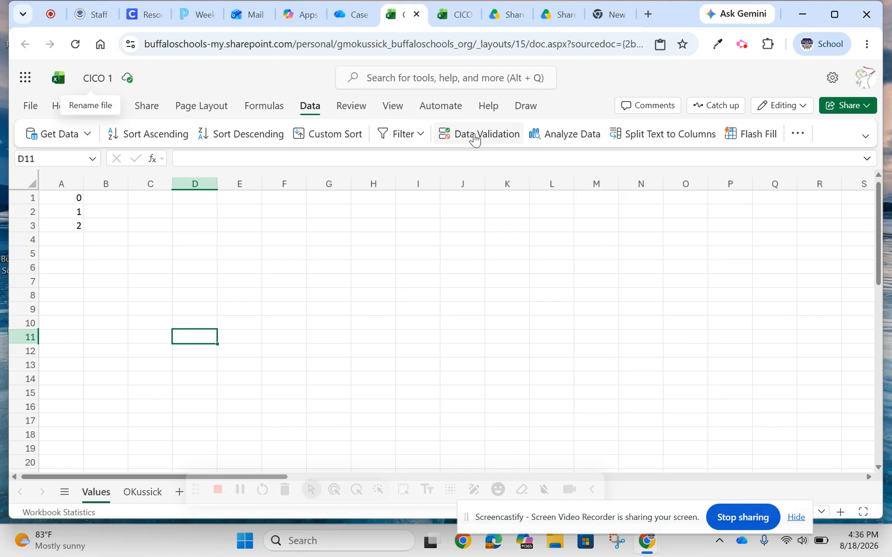
# Add list data validation to cell B4 on the teacher sheet, using Values sheet cells A1:A3 as the source.
pyautogui.click(131, 495)
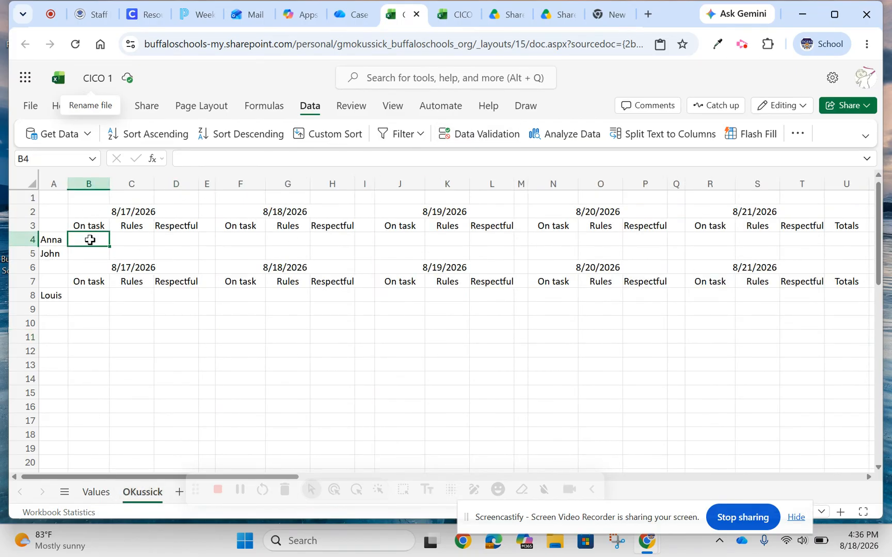
pyautogui.click(476, 137)
pyautogui.click(401, 219)
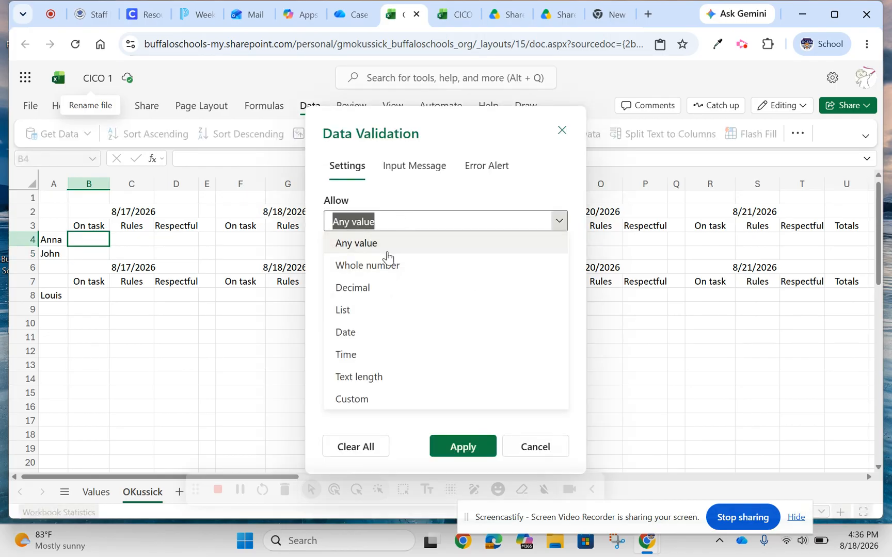
pyautogui.click(375, 311)
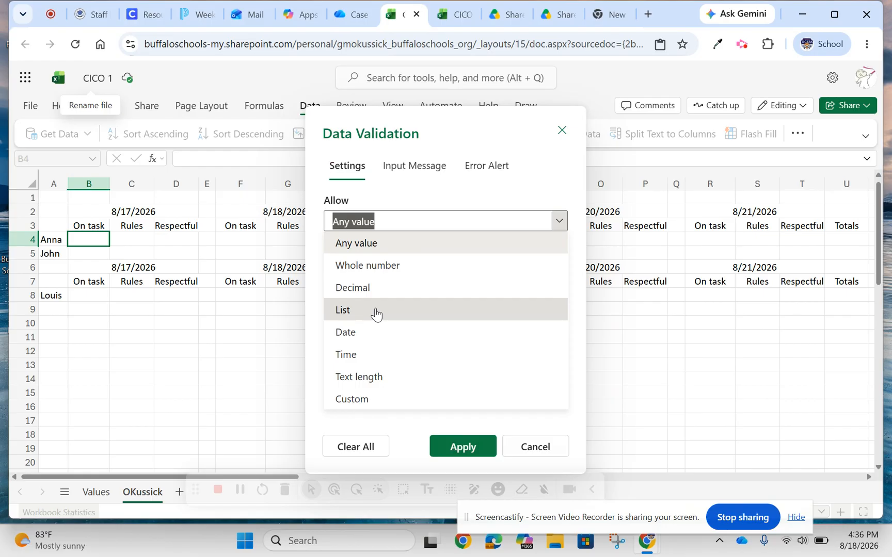
pyautogui.click(376, 312)
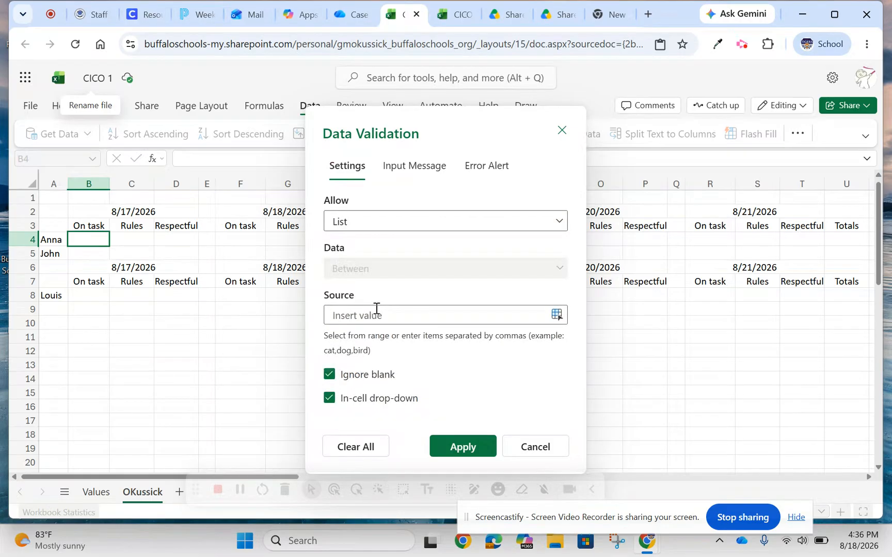
pyautogui.click(88, 497)
pyautogui.click(62, 197)
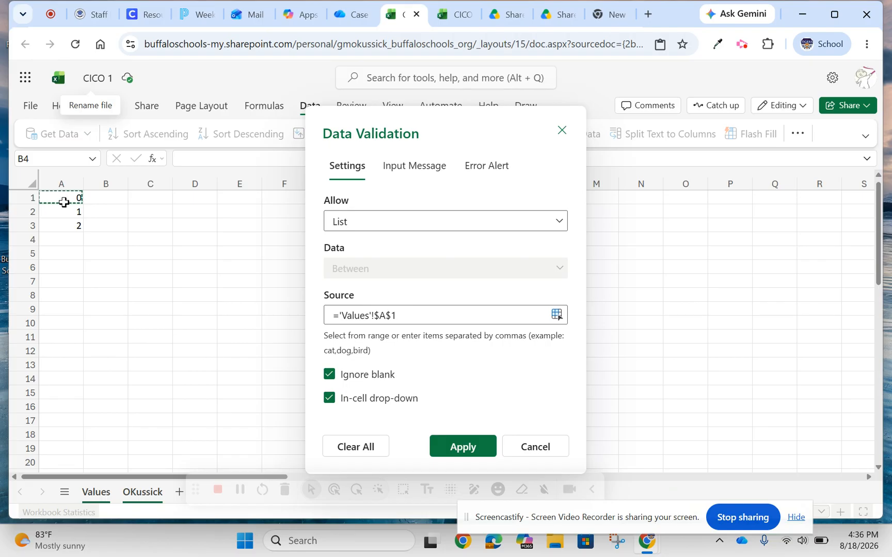
pyautogui.moveTo(64, 203); pyautogui.dragTo(67, 228)
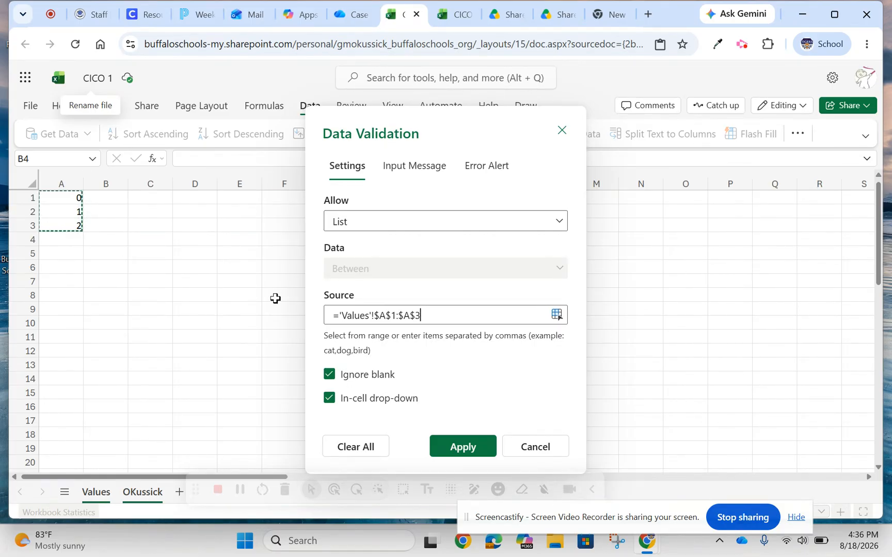
pyautogui.click(461, 447)
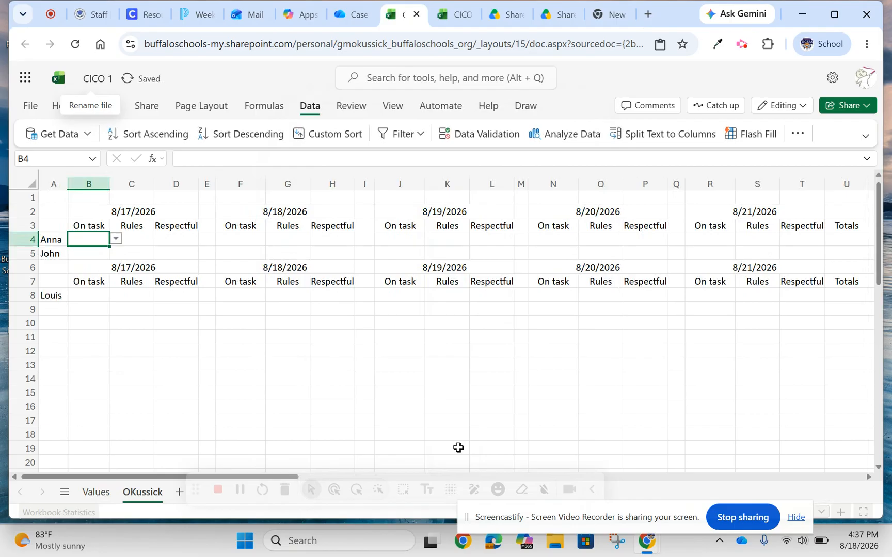
pyautogui.doubleClick(86, 240)
pyautogui.click(171, 242)
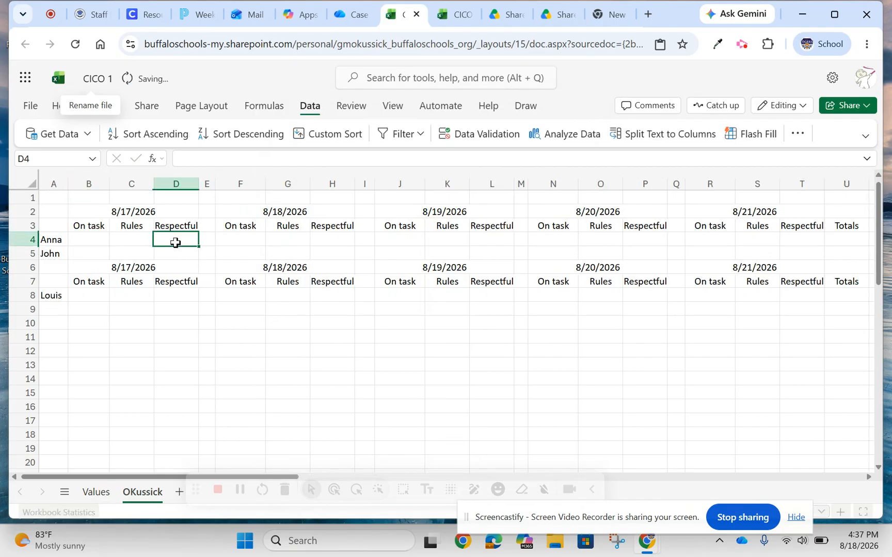
# Fill the drop-down validation of cell B4 across to C4 and D4, and check those cells.
pyautogui.click(92, 240)
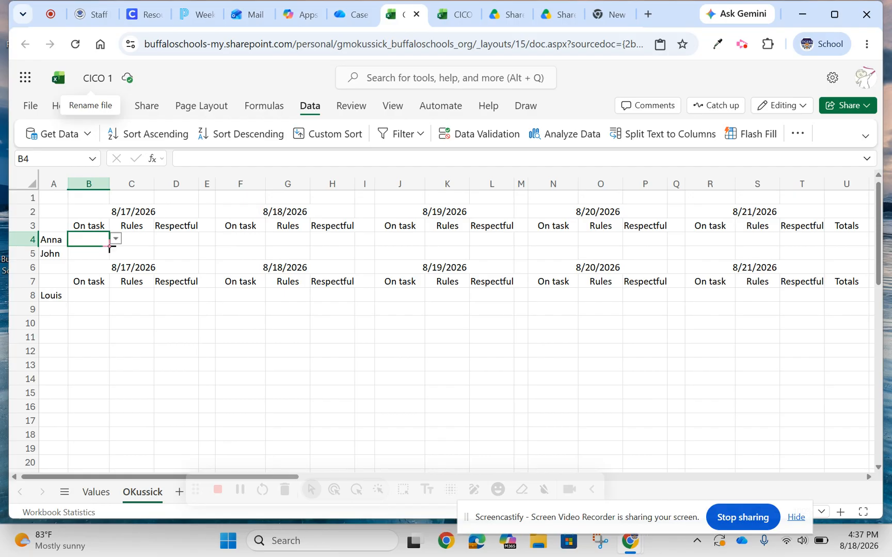
pyautogui.moveTo(110, 247); pyautogui.dragTo(190, 241)
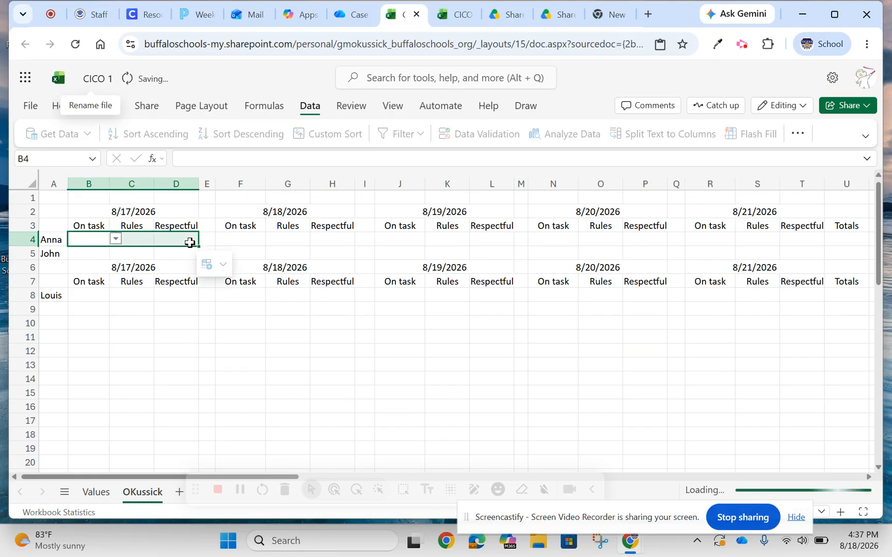
pyautogui.click(136, 237)
pyautogui.doubleClick(137, 238)
pyautogui.click(181, 242)
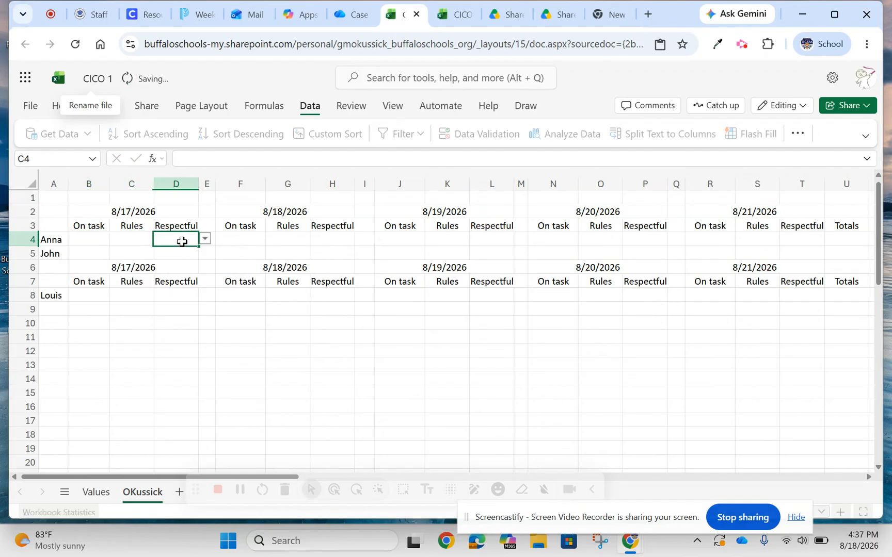
pyautogui.click(84, 242)
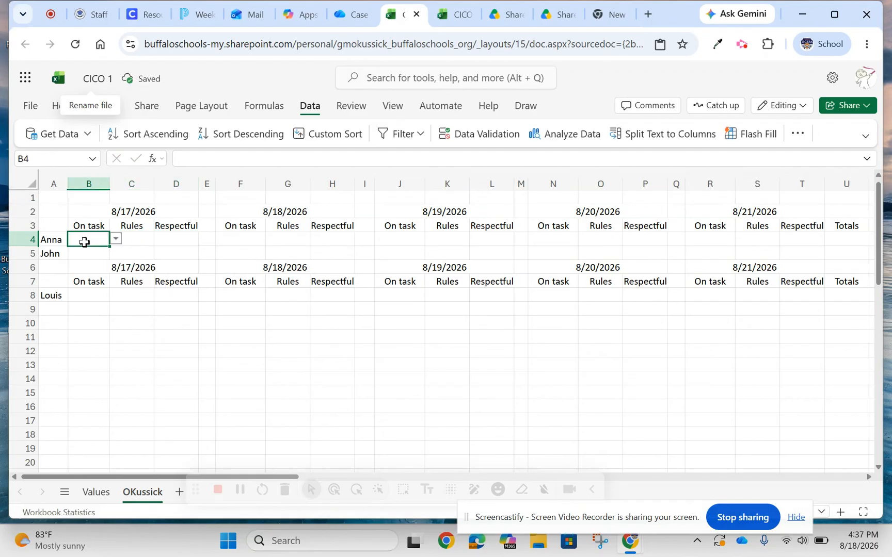
# Copy the drop-down cells B4:D4 and paste them into row 4 under the other four dates, starting at F4, J4, N4 and R4.
pyautogui.moveTo(84, 242); pyautogui.dragTo(178, 240)
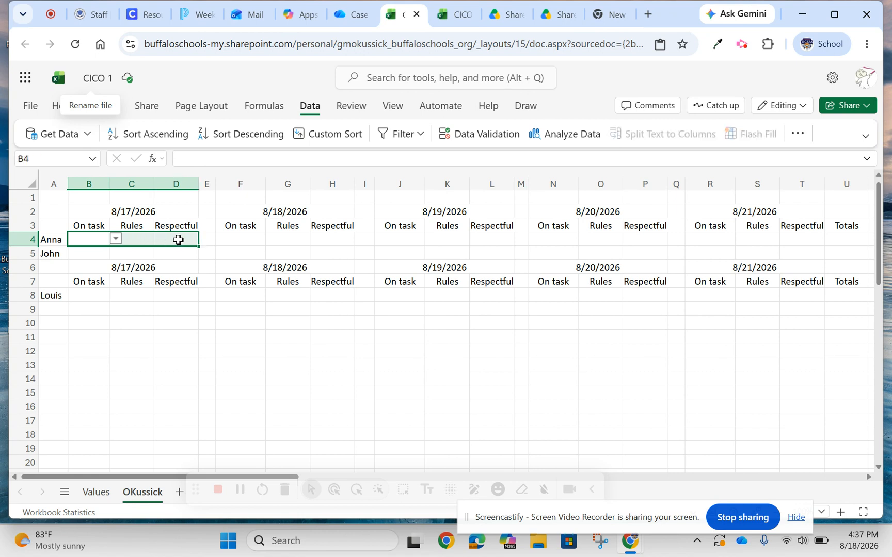
pyautogui.click(241, 241)
pyautogui.hotkey('ctrl', 'v')
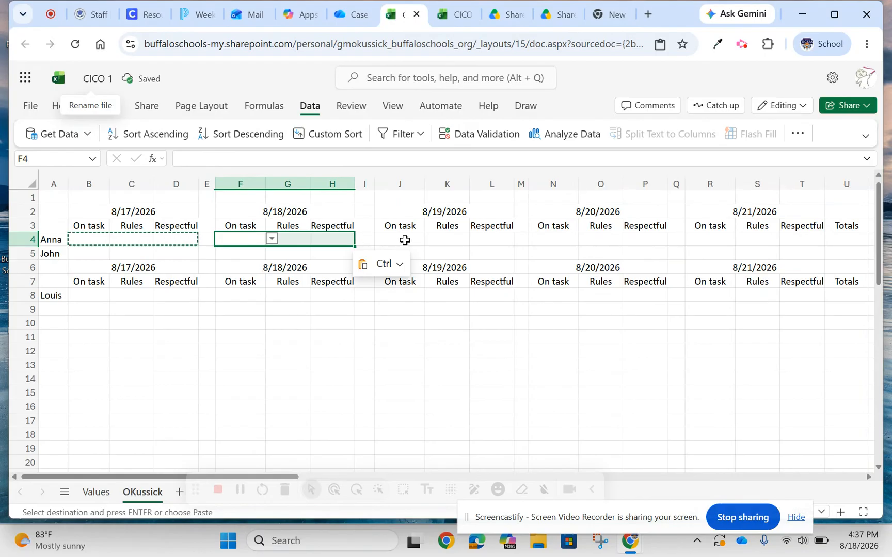
pyautogui.click(405, 240)
pyautogui.hotkey('ctrl', 'v')
pyautogui.click(540, 237)
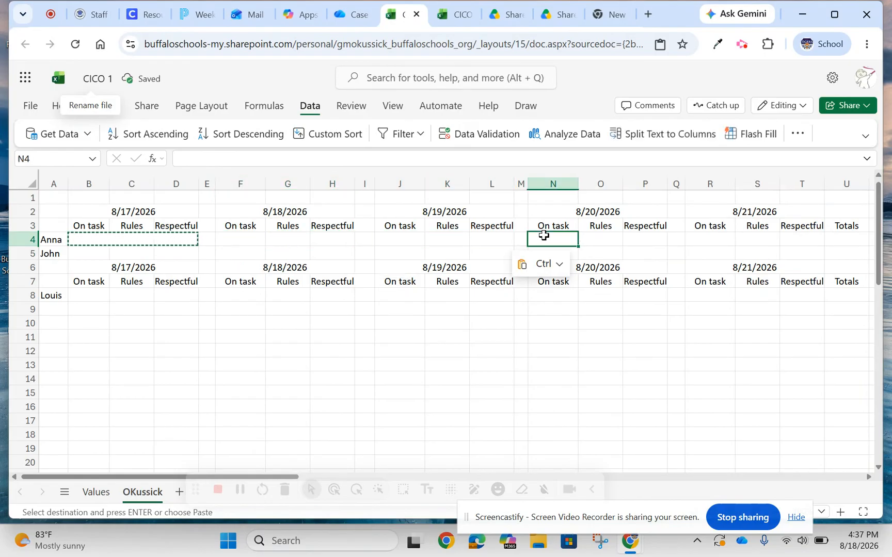
pyautogui.hotkey('ctrl', 'v')
pyautogui.click(707, 235)
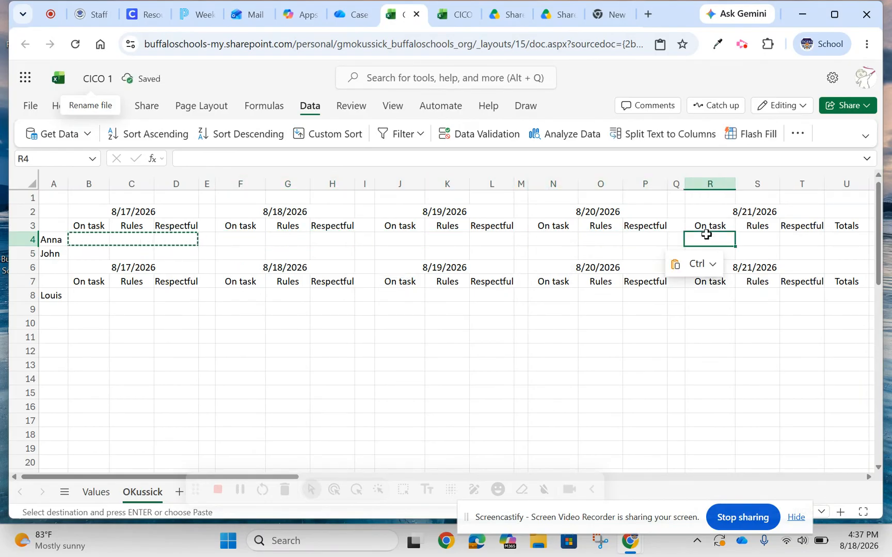
pyautogui.hotkey('ctrl', 'v')
# Paste the copied drop-down cells into row 8 under all five dates, starting at B8, F8, J8, N8 and R8.
pyautogui.moveTo(77, 295); pyautogui.dragTo(169, 294)
pyautogui.hotkey('ctrl', 'v')
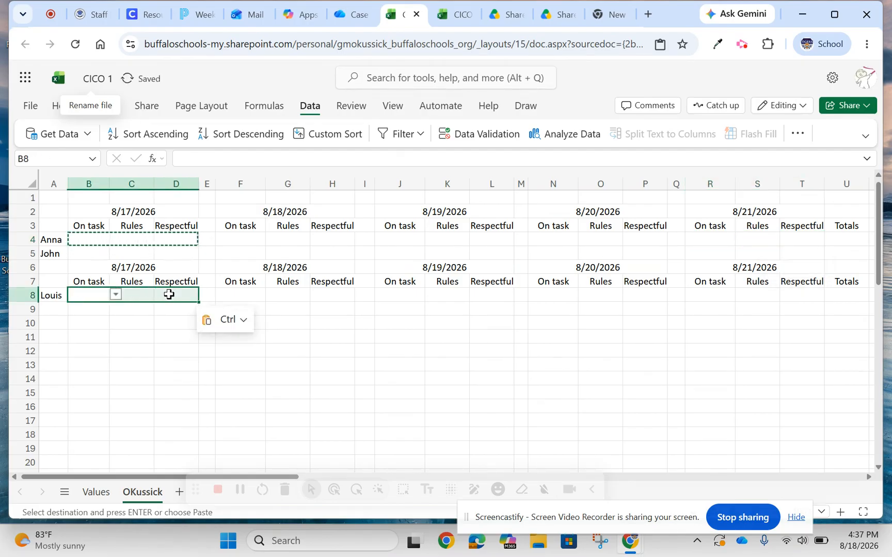
pyautogui.moveTo(251, 294); pyautogui.dragTo(327, 297)
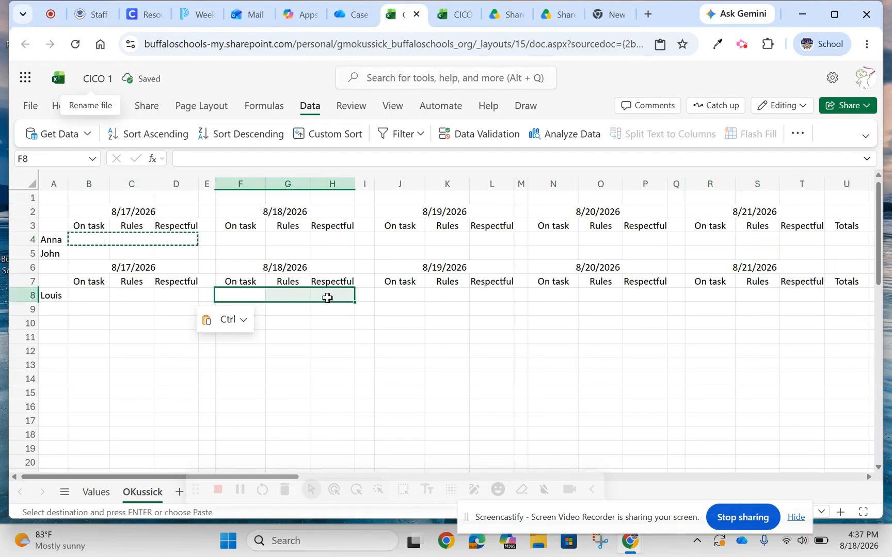
pyautogui.hotkey('ctrl', 'v')
pyautogui.moveTo(397, 296); pyautogui.dragTo(473, 298)
pyautogui.hotkey('ctrl', 'v')
pyautogui.click(544, 297)
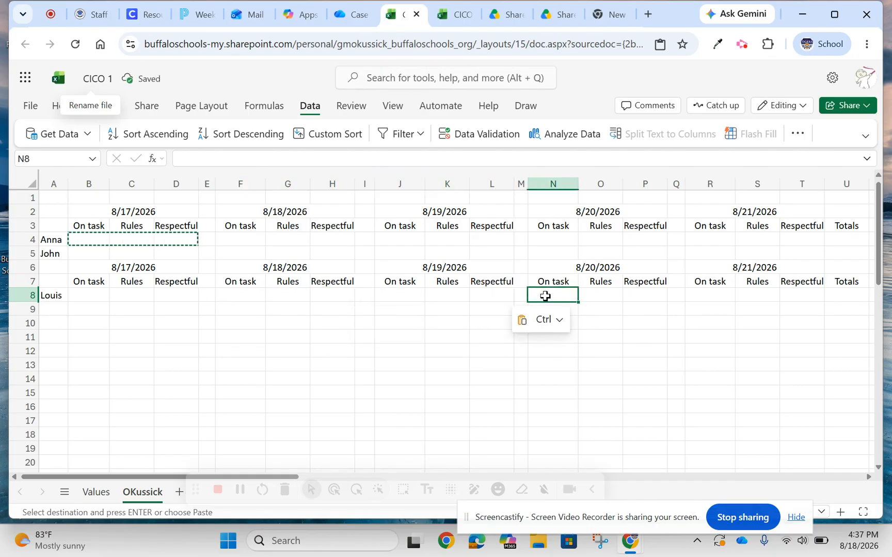
pyautogui.moveTo(545, 296); pyautogui.dragTo(646, 297)
pyautogui.hotkey('ctrl', 'v')
pyautogui.click(708, 294)
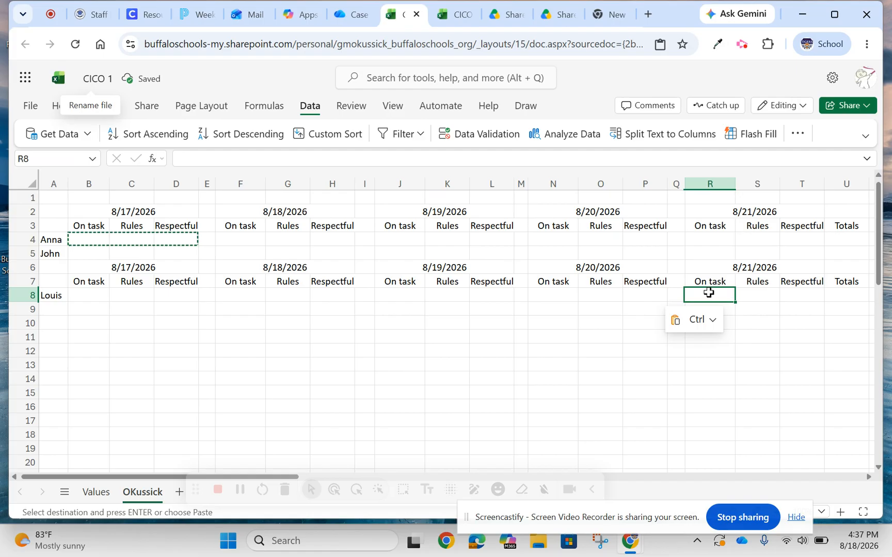
pyautogui.hotkey('ctrl', 'v')
pyautogui.click(599, 434)
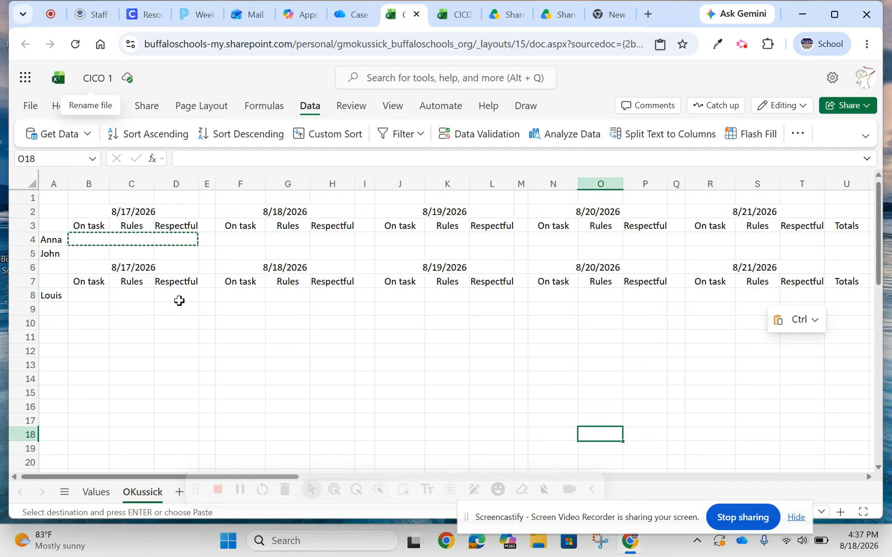
# Check the finished CICO example's formatting, then apply all borders to A2:U8 in the CICO 1 workbook.
pyautogui.click(452, 24)
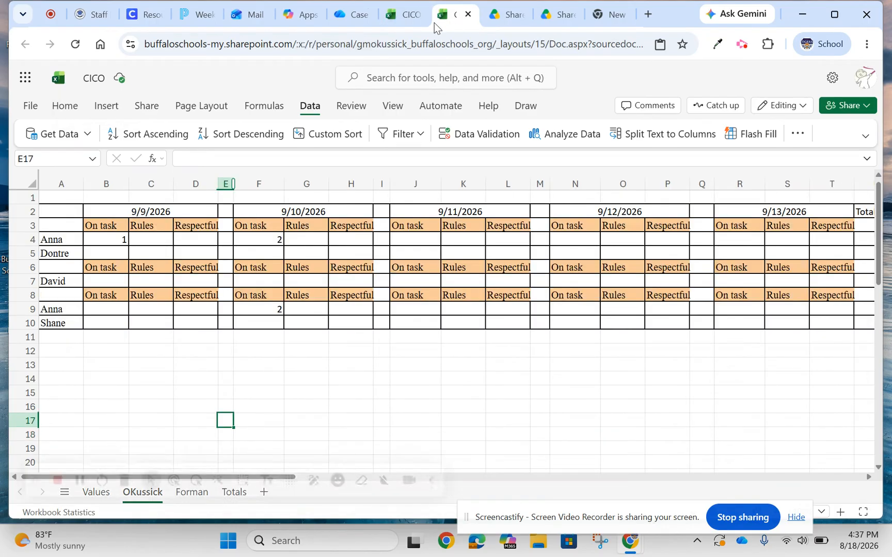
pyautogui.click(403, 21)
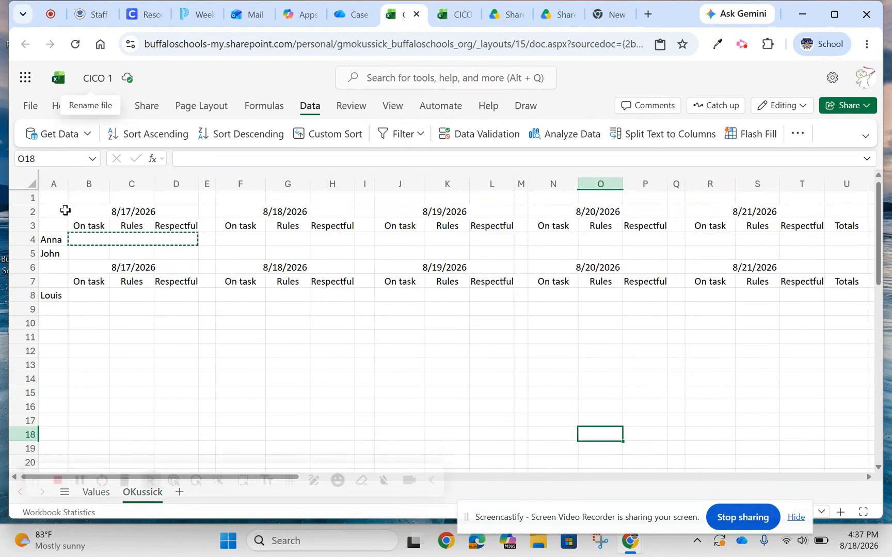
pyautogui.moveTo(57, 213); pyautogui.dragTo(841, 293)
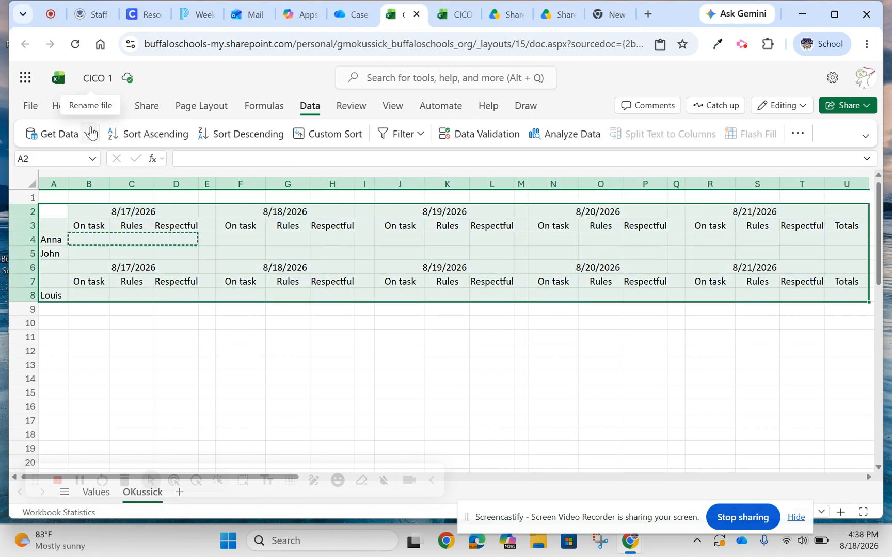
pyautogui.click(55, 109)
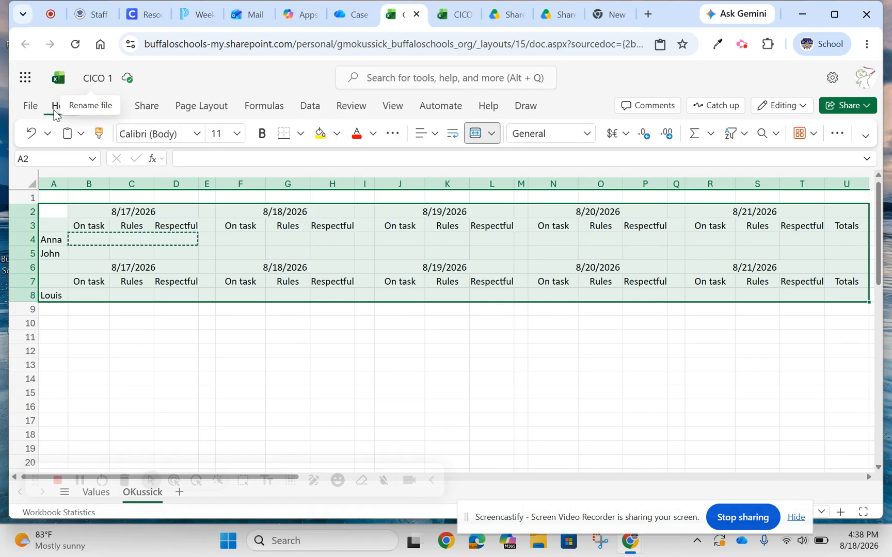
pyautogui.click(302, 135)
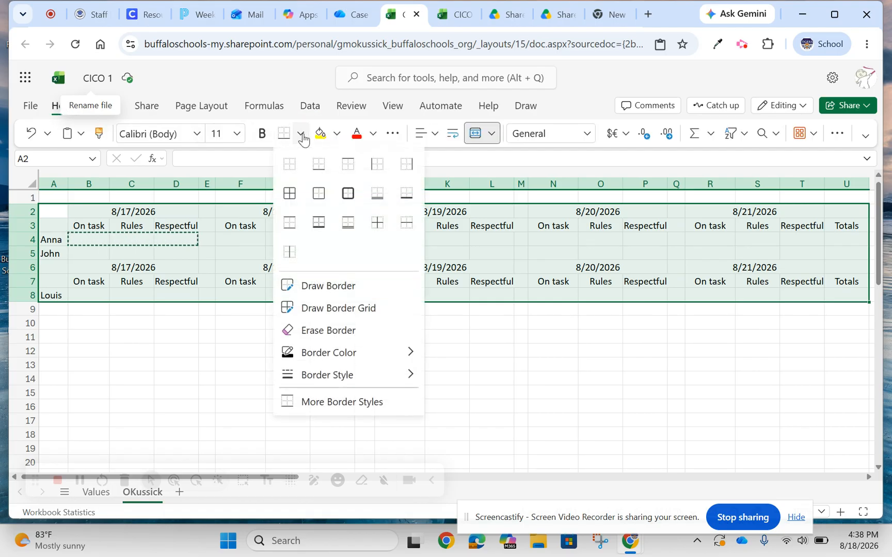
pyautogui.click(287, 195)
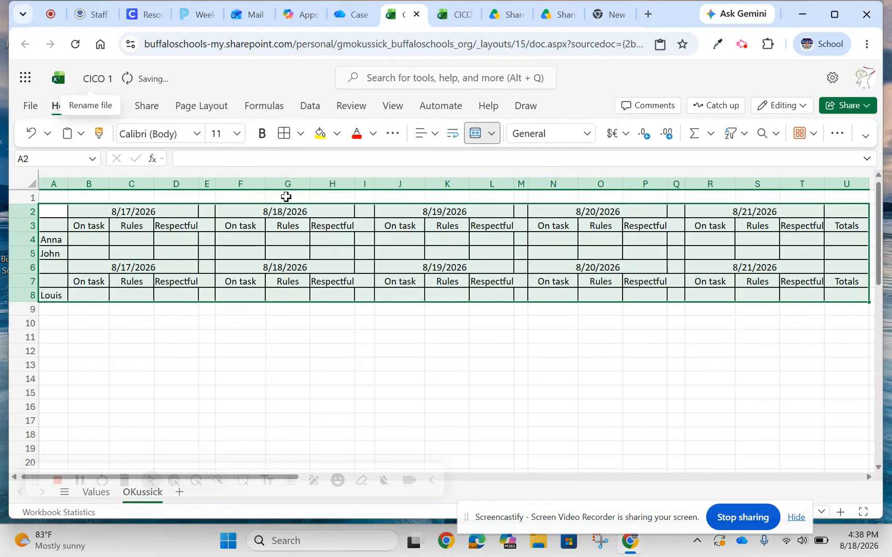
pyautogui.click(204, 367)
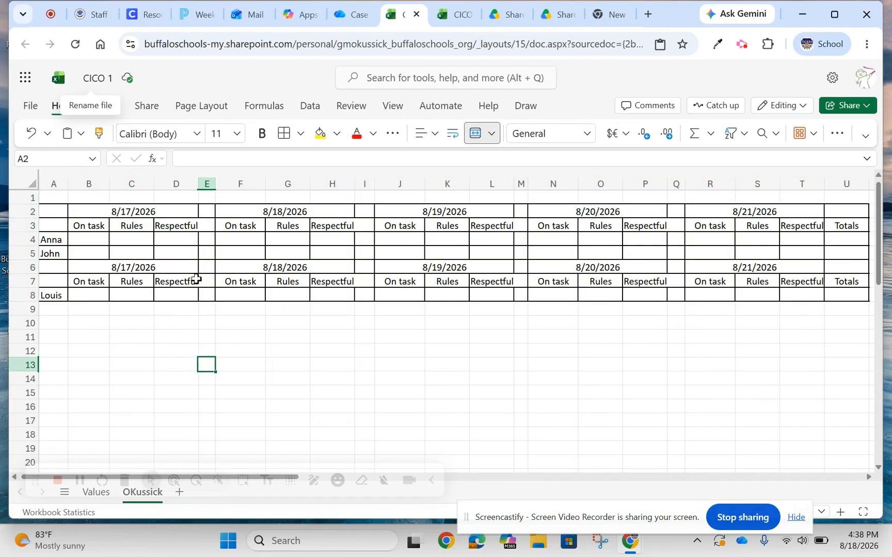
# Widen the Respectful columns D, H, L, P and T slightly so their headings fit inside the borders.
pyautogui.moveTo(197, 185); pyautogui.dragTo(204, 185)
pyautogui.moveTo(359, 180); pyautogui.dragTo(365, 181)
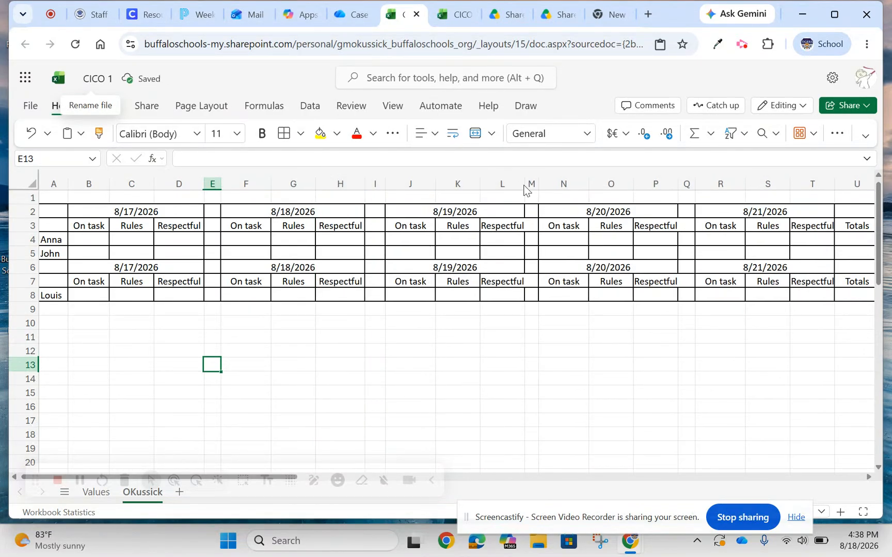
pyautogui.moveTo(526, 184); pyautogui.dragTo(533, 184)
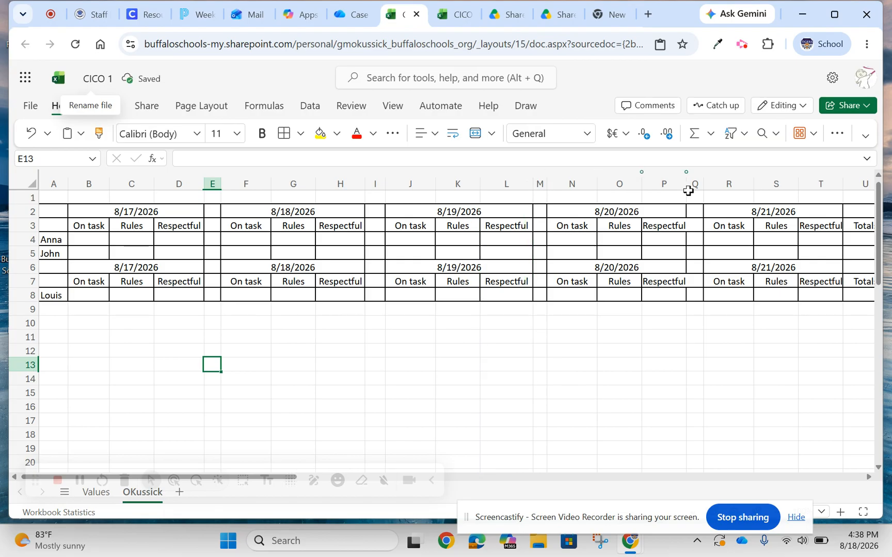
pyautogui.moveTo(687, 184); pyautogui.dragTo(692, 183)
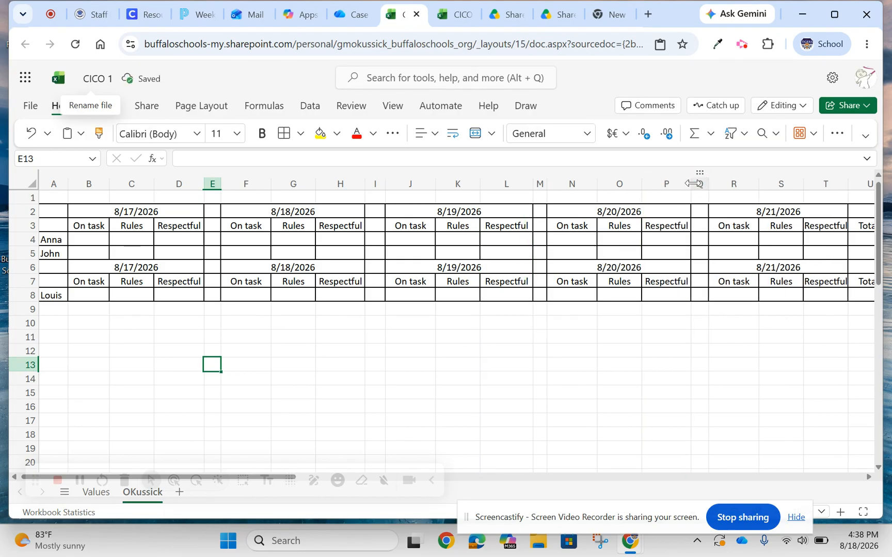
pyautogui.moveTo(847, 184); pyautogui.dragTo(851, 184)
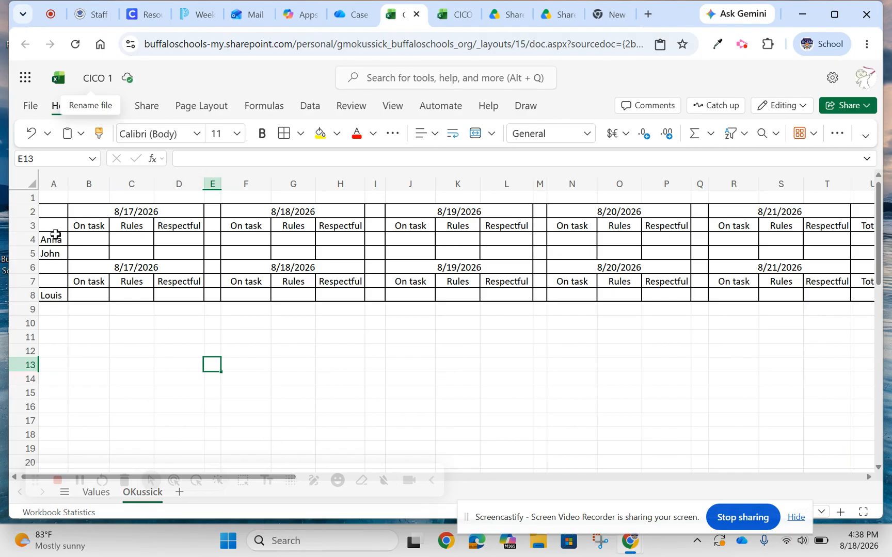
# Check the example's heading colors, then fill headings B3:D3 and B7:D7 with the lightest theme orange.
pyautogui.click(462, 20)
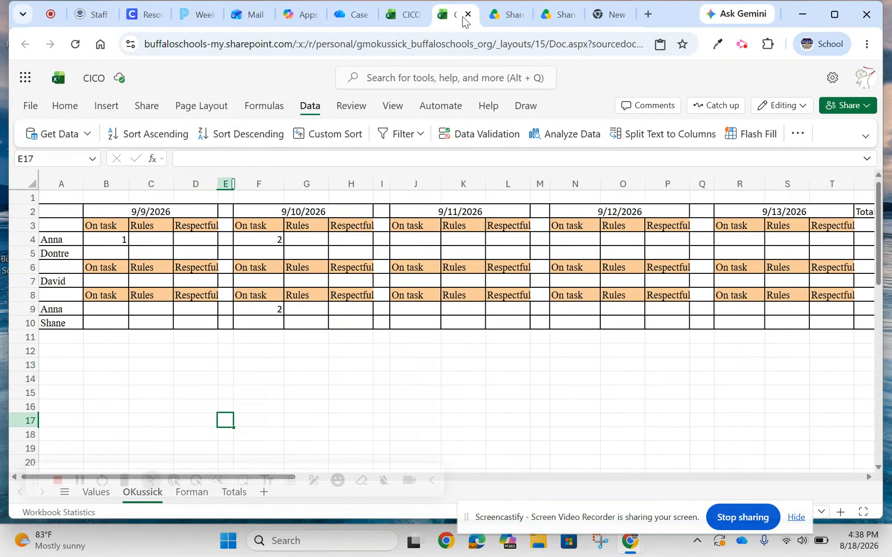
pyautogui.click(407, 16)
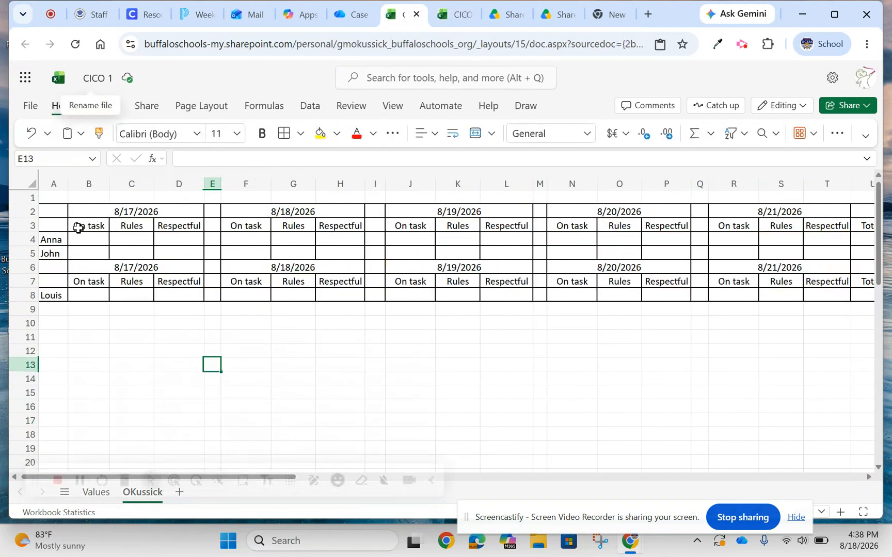
pyautogui.moveTo(84, 223); pyautogui.dragTo(160, 225)
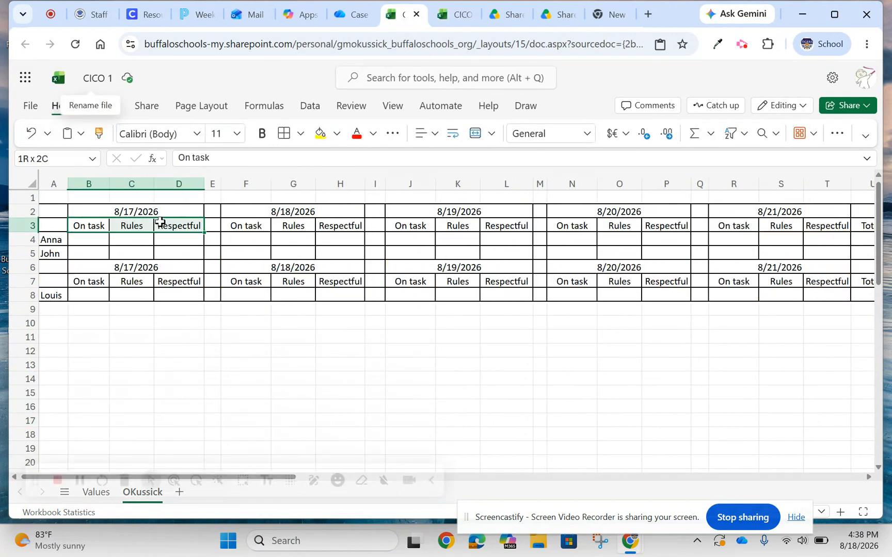
pyautogui.click(336, 133)
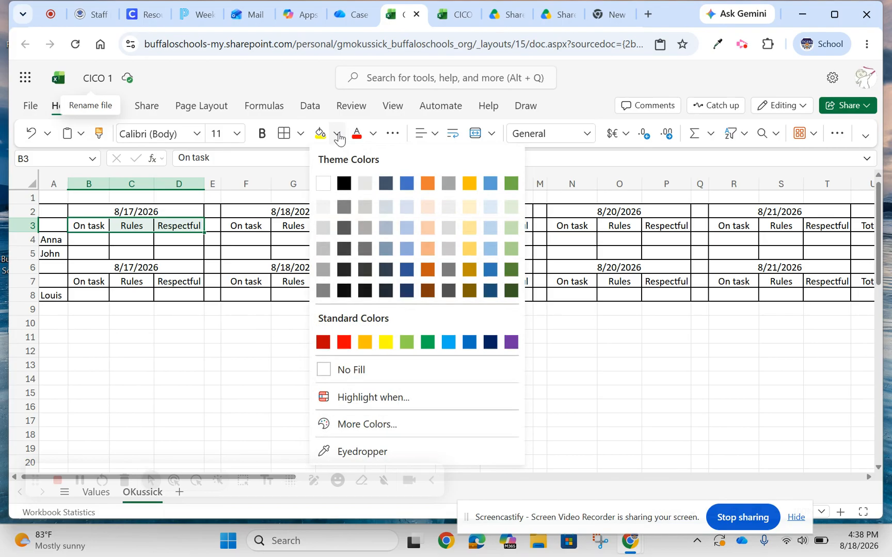
pyautogui.click(428, 206)
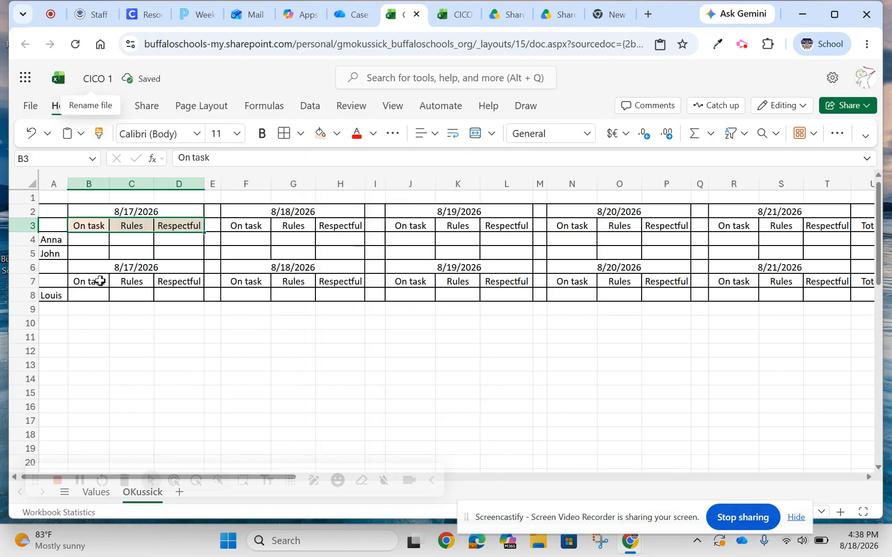
pyautogui.moveTo(99, 281); pyautogui.dragTo(165, 280)
pyautogui.click(320, 133)
# Apply the same light orange fill to the 8/18 and 8/19 headings in F3:H3, F7:H7, J3:L3 and J7:L7.
pyautogui.moveTo(252, 225); pyautogui.dragTo(324, 225)
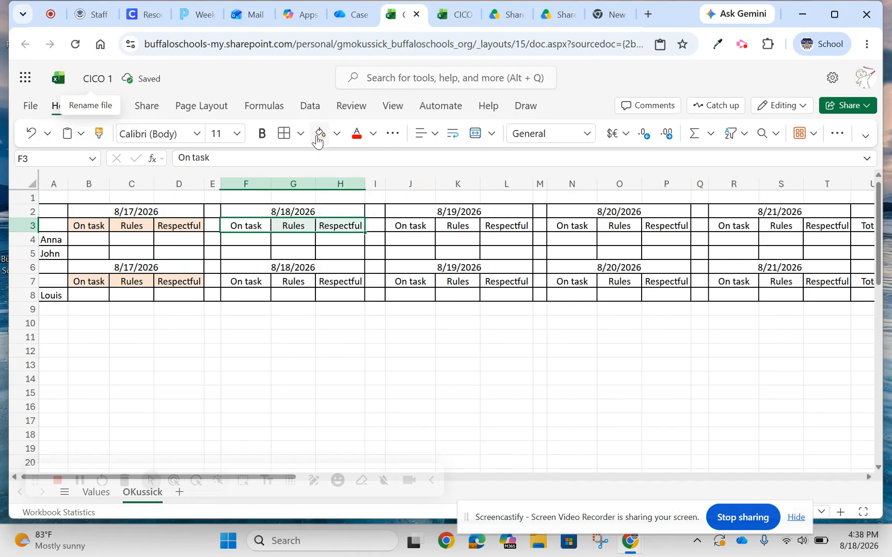
pyautogui.click(320, 133)
pyautogui.moveTo(246, 281); pyautogui.dragTo(326, 279)
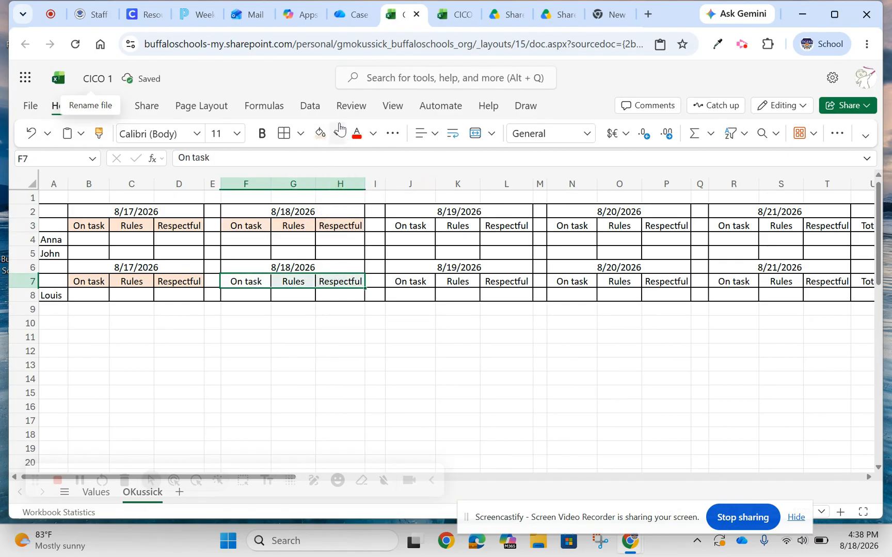
pyautogui.click(318, 135)
pyautogui.moveTo(406, 225); pyautogui.dragTo(493, 225)
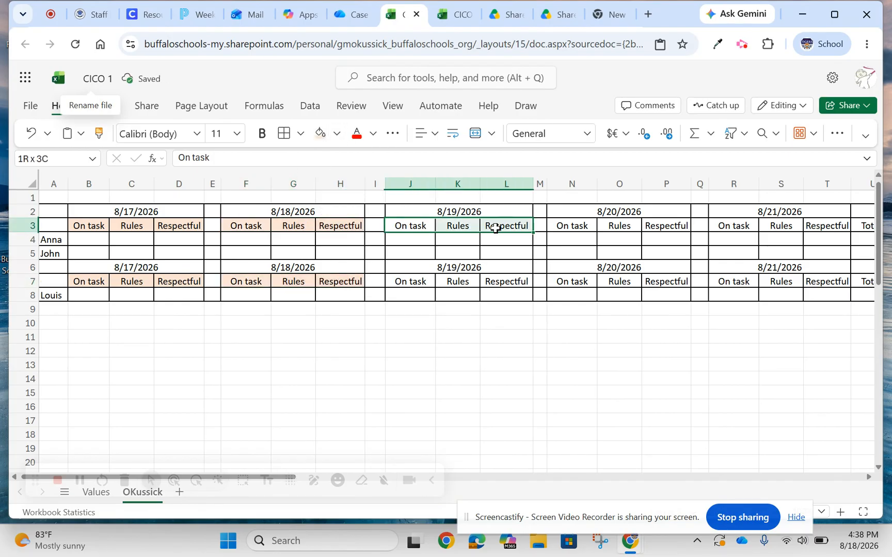
pyautogui.click(321, 135)
pyautogui.moveTo(417, 280); pyautogui.dragTo(503, 275)
pyautogui.click(320, 135)
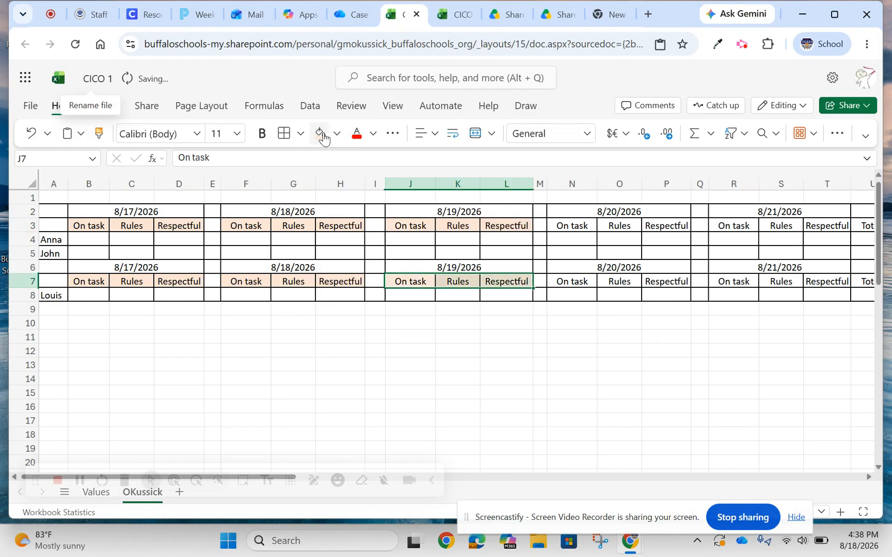
# Apply the same light orange fill to the 8/20 and 8/21 headings in N3:P3, N7:P7, R3:T3 and R7:T7.
pyautogui.moveTo(571, 229); pyautogui.dragTo(652, 227)
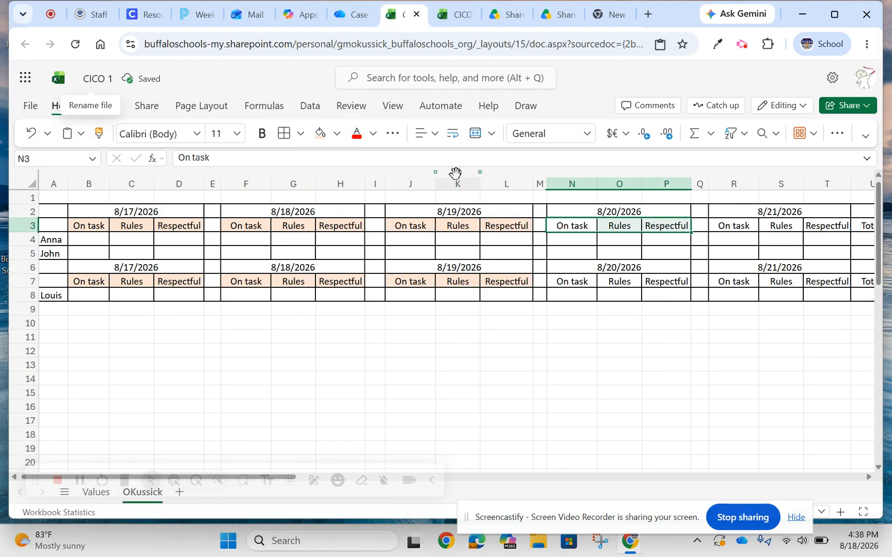
pyautogui.click(320, 135)
pyautogui.moveTo(579, 283); pyautogui.dragTo(648, 279)
pyautogui.click(320, 135)
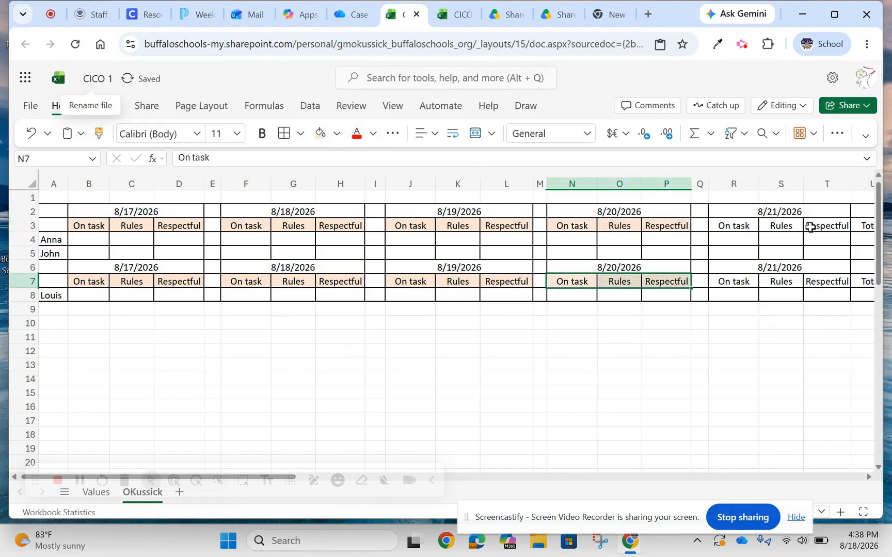
pyautogui.moveTo(737, 229); pyautogui.dragTo(827, 221)
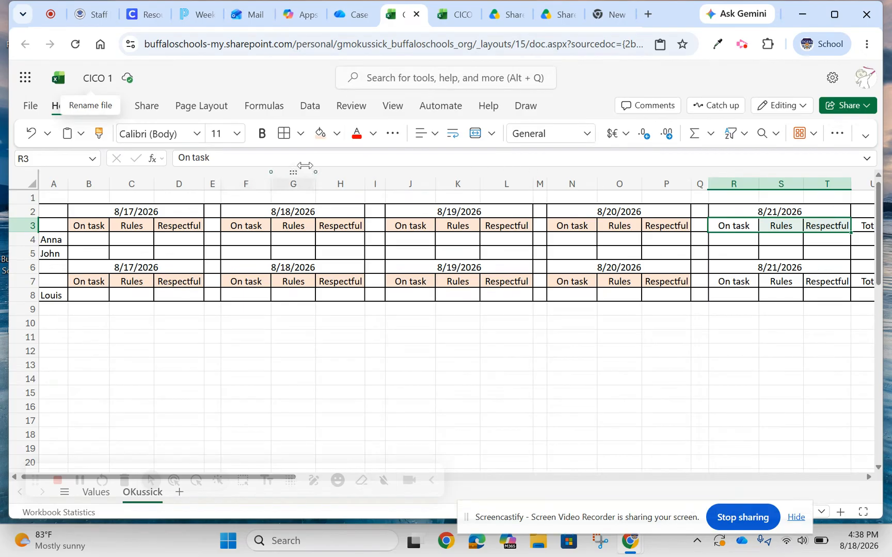
pyautogui.click(321, 137)
pyautogui.moveTo(740, 282); pyautogui.dragTo(801, 274)
pyautogui.click(320, 135)
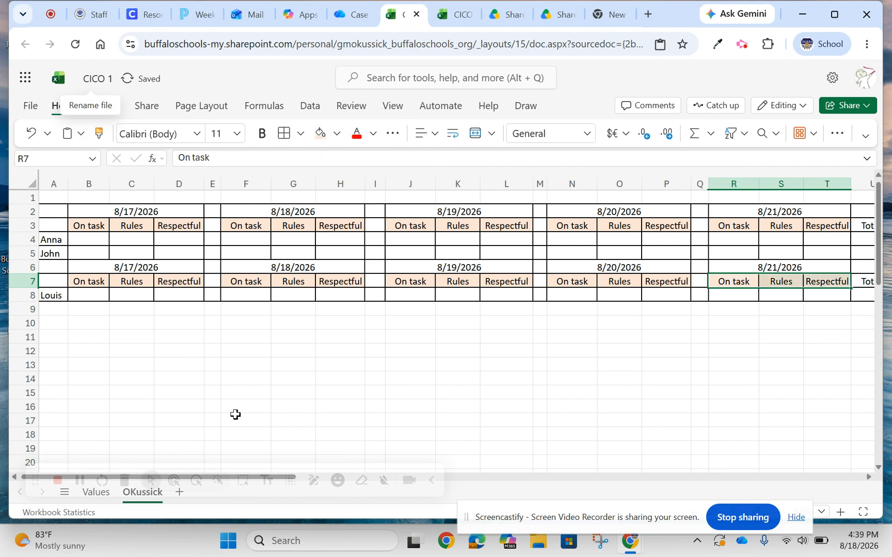
pyautogui.moveTo(35, 480); pyautogui.dragTo(71, 475)
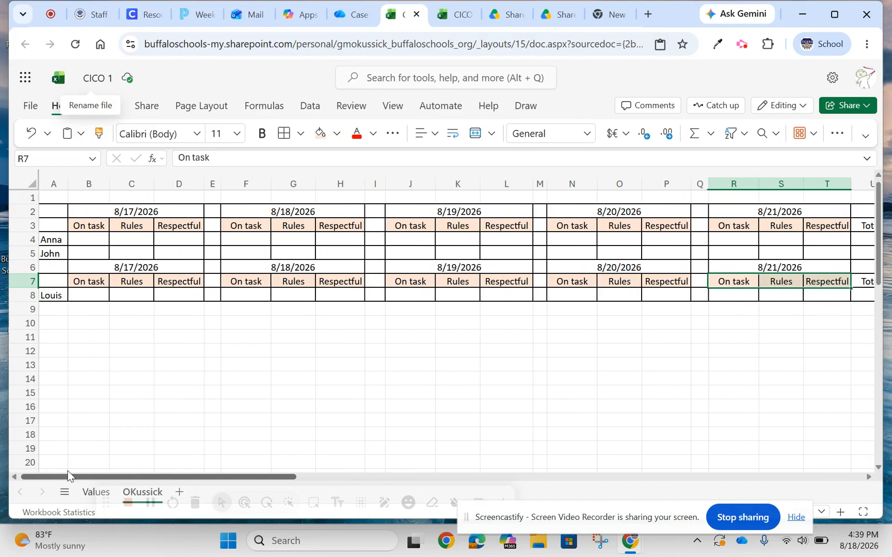
pyautogui.click(78, 382)
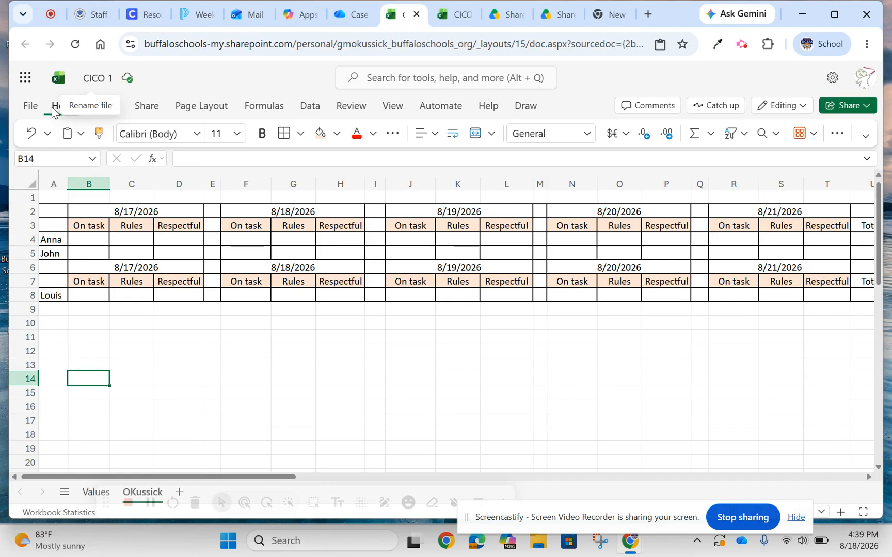
# Freeze the first column of the teacher sheet so the student names stay in view.
pyautogui.click(391, 108)
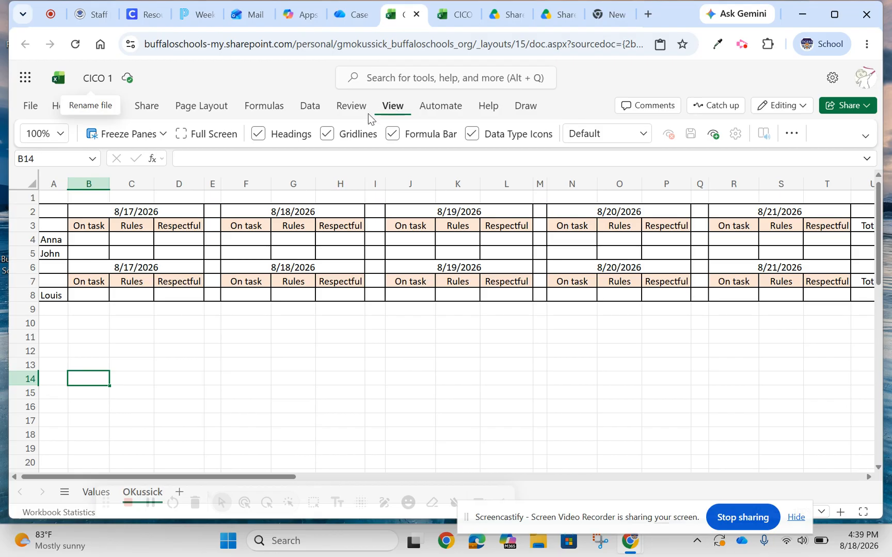
pyautogui.click(142, 140)
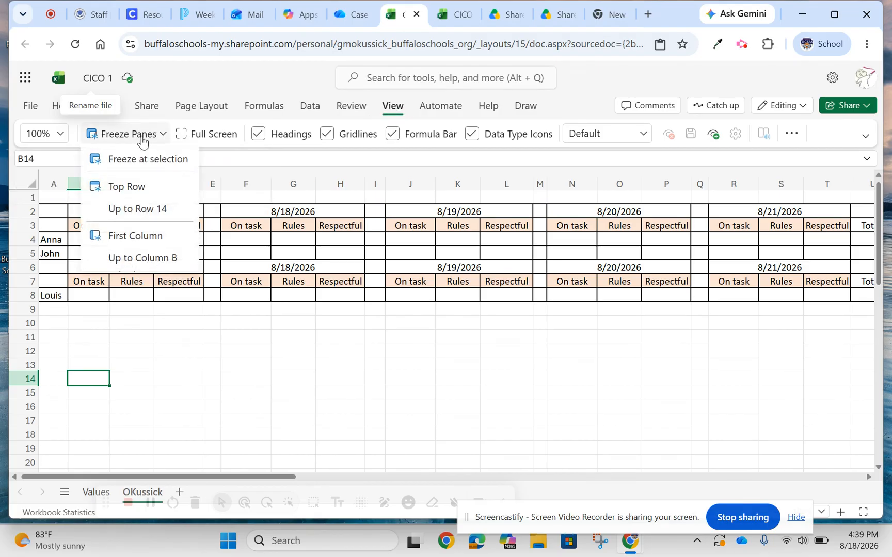
pyautogui.click(134, 240)
pyautogui.click(170, 332)
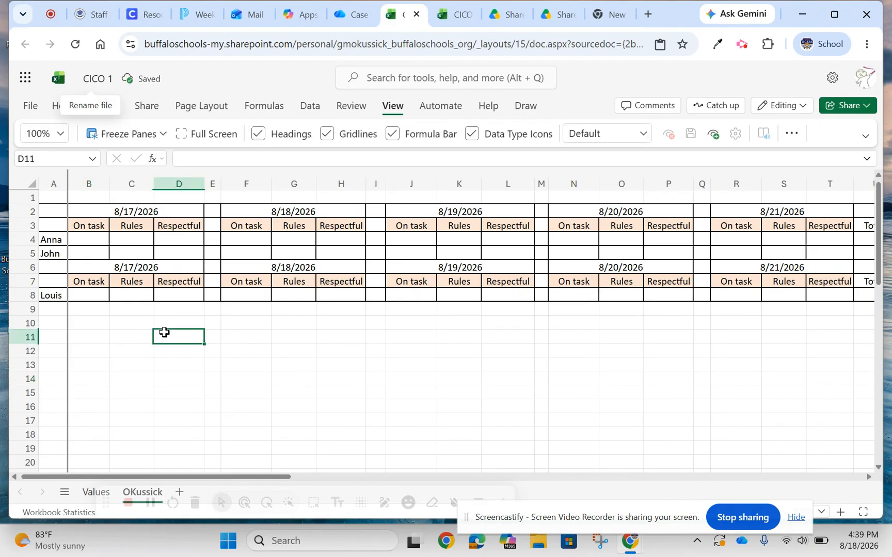
# Start a SUM formula in the first student's Totals cell U4.
pyautogui.moveTo(98, 477); pyautogui.dragTo(243, 469)
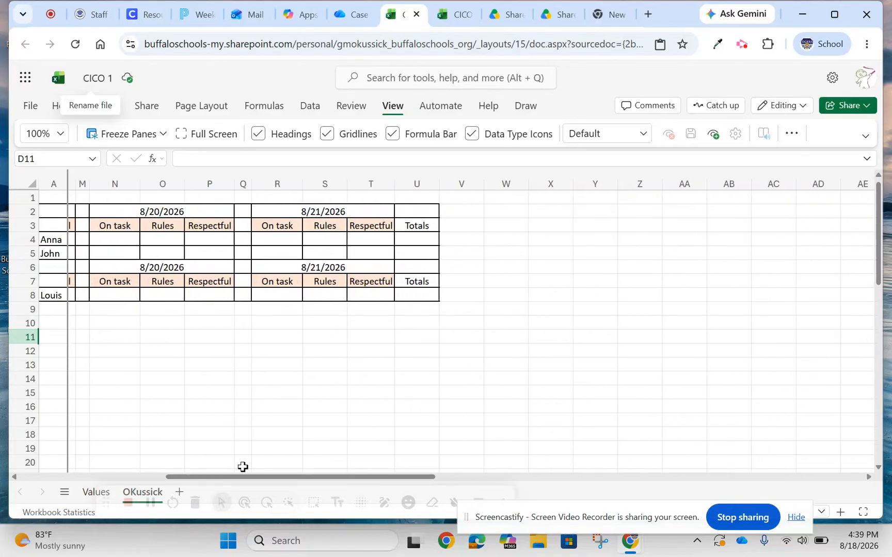
pyautogui.click(423, 243)
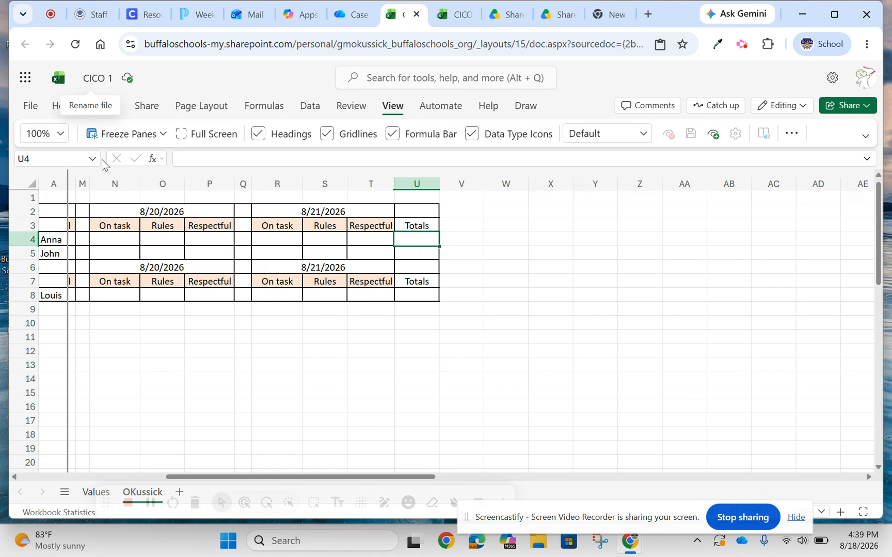
pyautogui.click(54, 108)
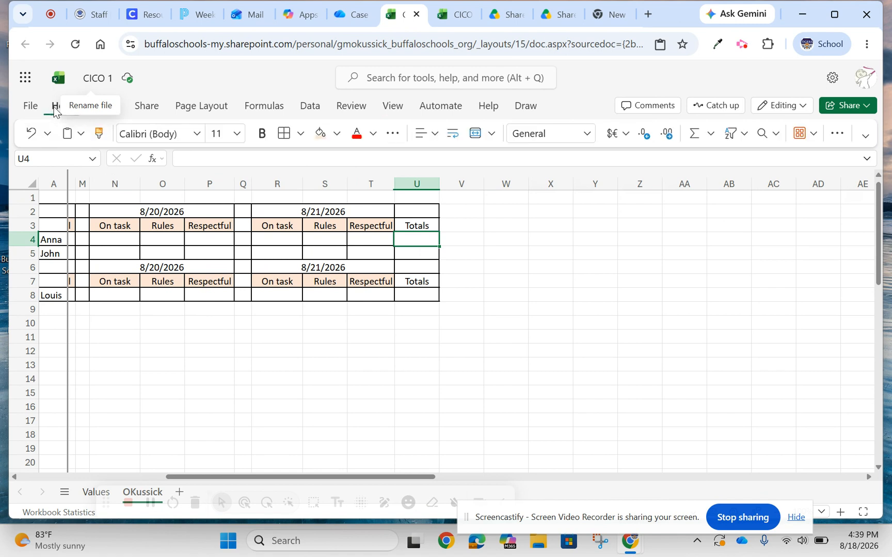
pyautogui.click(206, 158)
pyautogui.write('=')
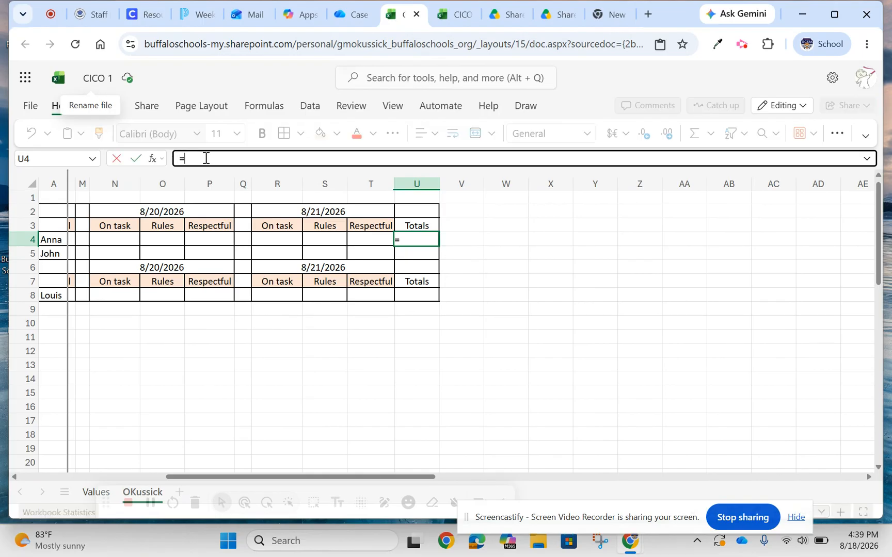
pyautogui.write('sum')
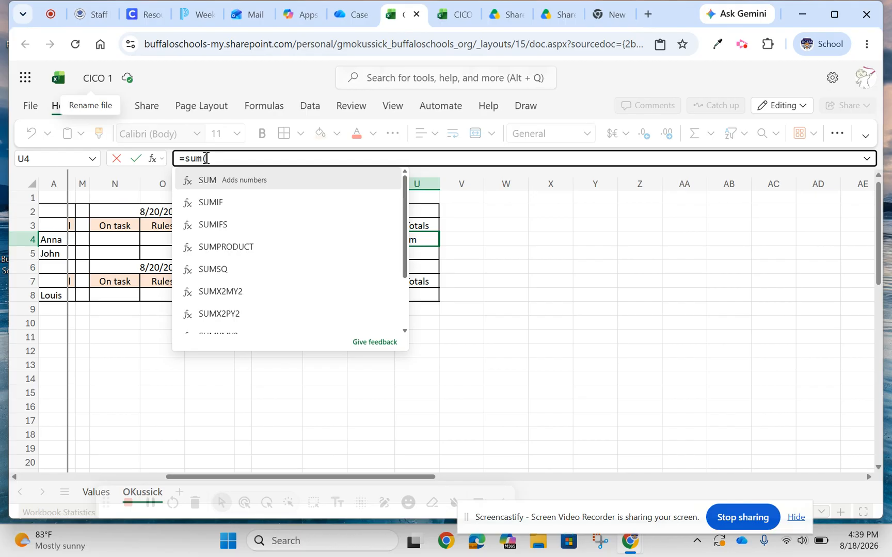
pyautogui.write('(')
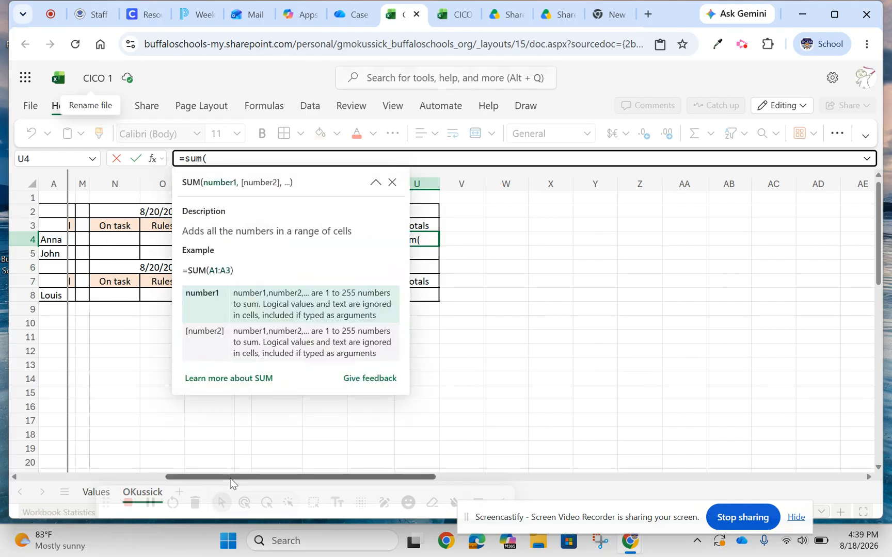
pyautogui.click(479, 435)
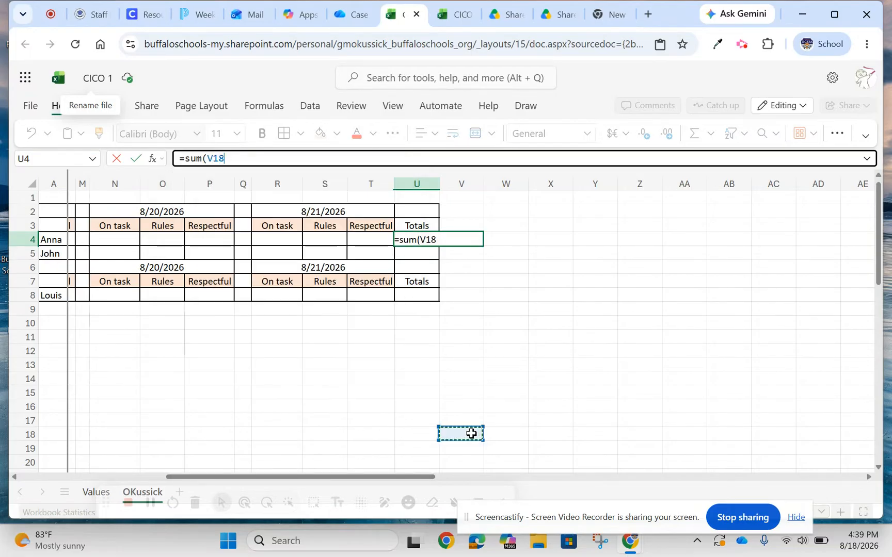
pyautogui.press('BackSpace')
pyautogui.press('BackSpace')
pyautogui.press('BackSpace')
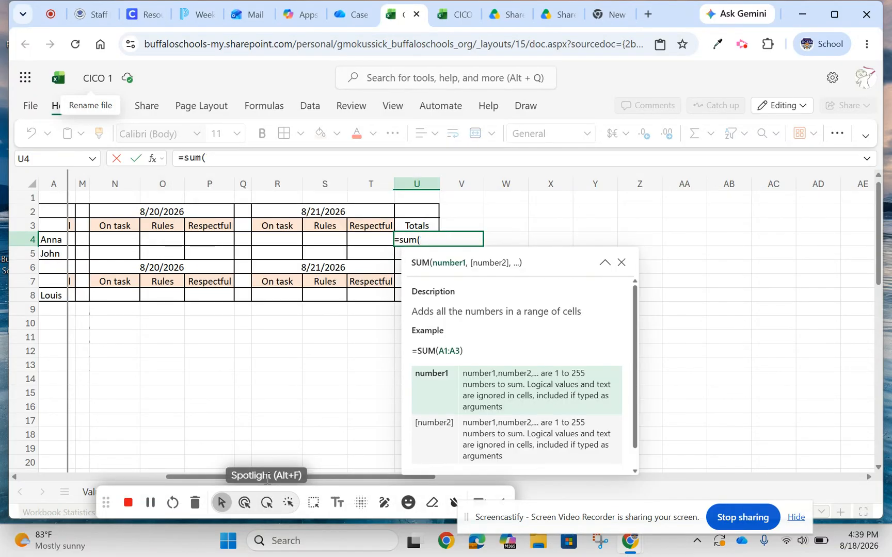
# Complete the U4 formula as =SUM(B4:T4) so it adds the first student's scores for the whole week.
pyautogui.moveTo(179, 476); pyautogui.dragTo(23, 467)
pyautogui.moveTo(87, 240); pyautogui.dragTo(821, 240)
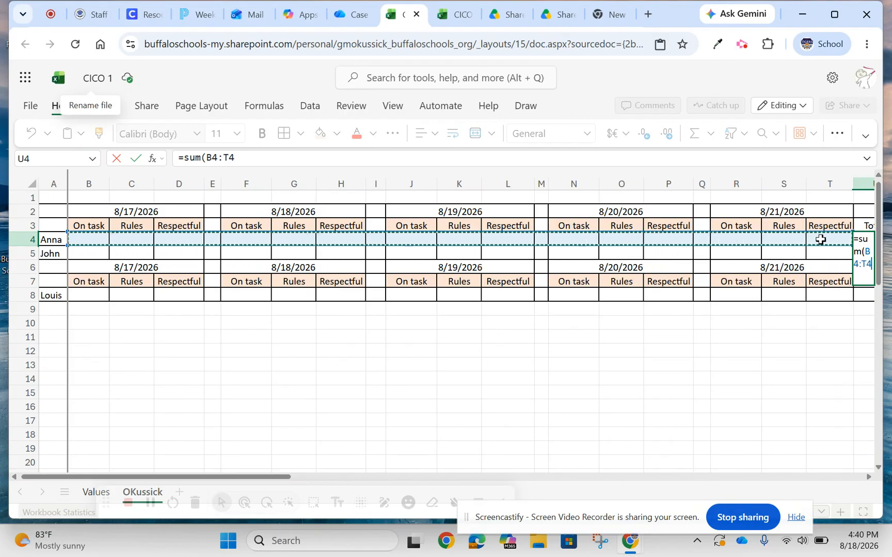
pyautogui.click(238, 157)
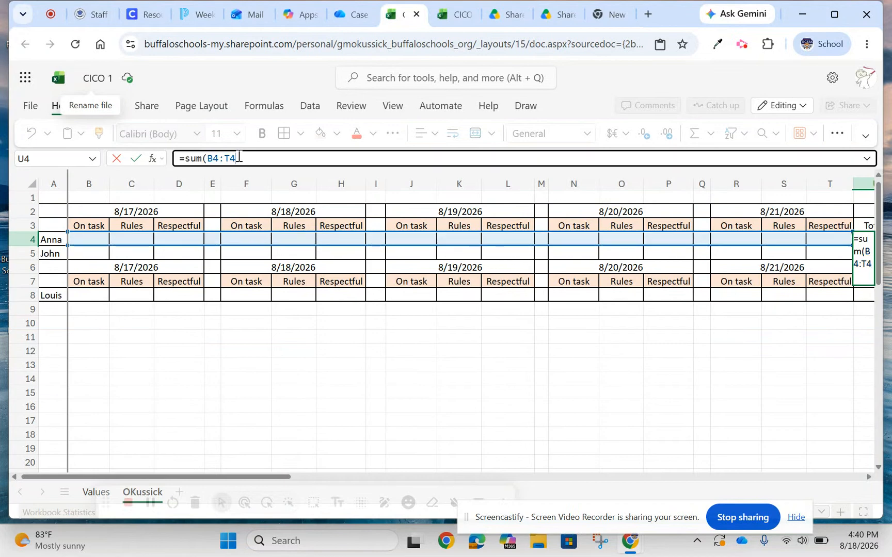
pyautogui.write(')')
pyautogui.press('Return')
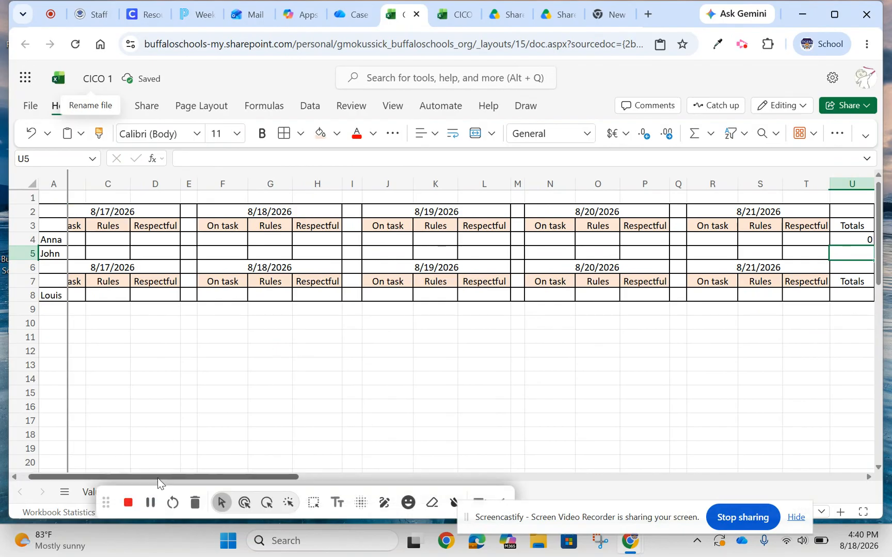
# Copy the total formula from U4 down to the second student's Totals cell U5 only.
pyautogui.moveTo(139, 477); pyautogui.dragTo(214, 475)
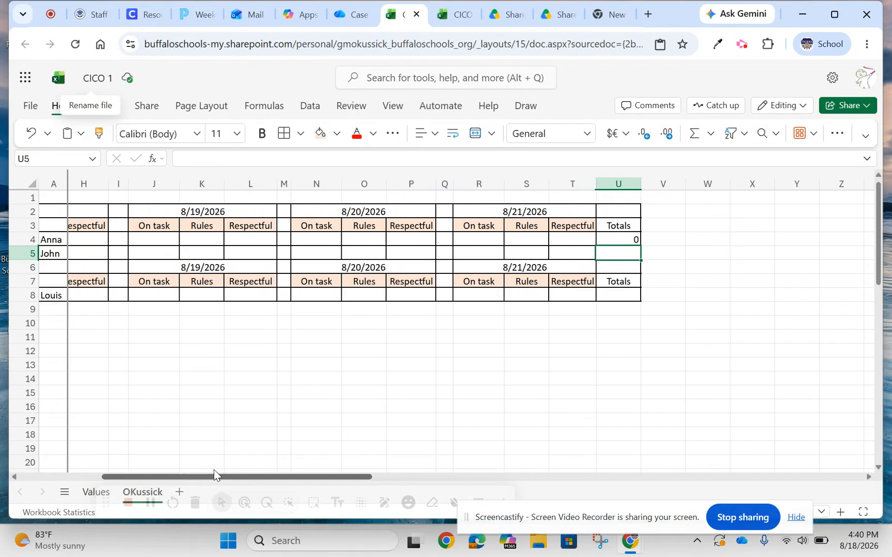
pyautogui.click(611, 239)
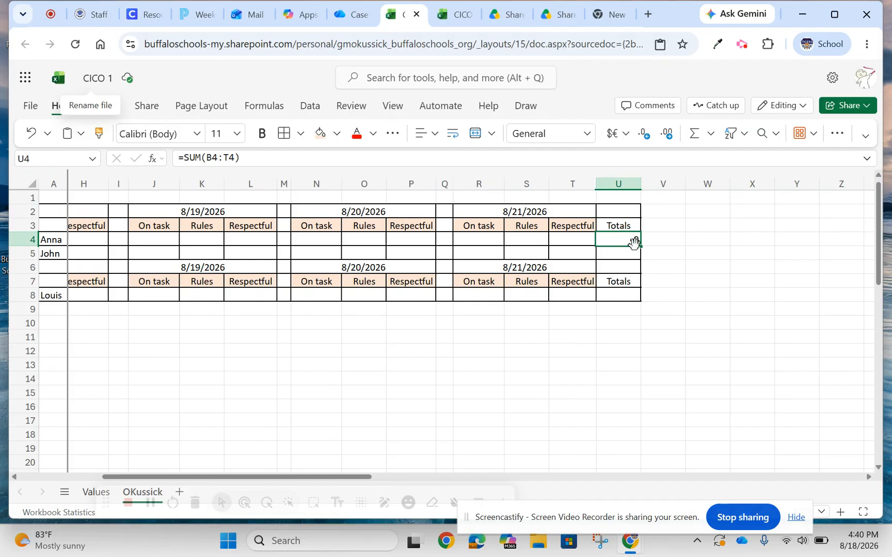
pyautogui.moveTo(641, 247); pyautogui.dragTo(641, 253)
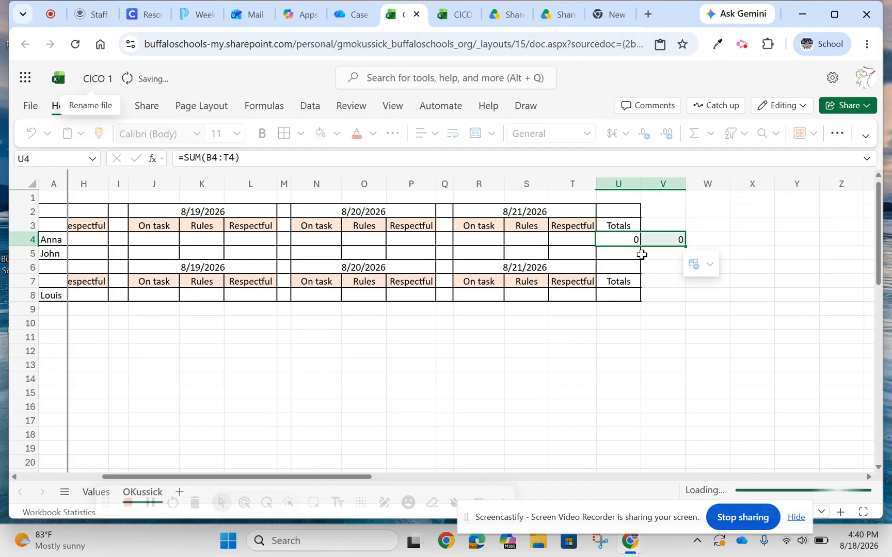
pyautogui.click(32, 134)
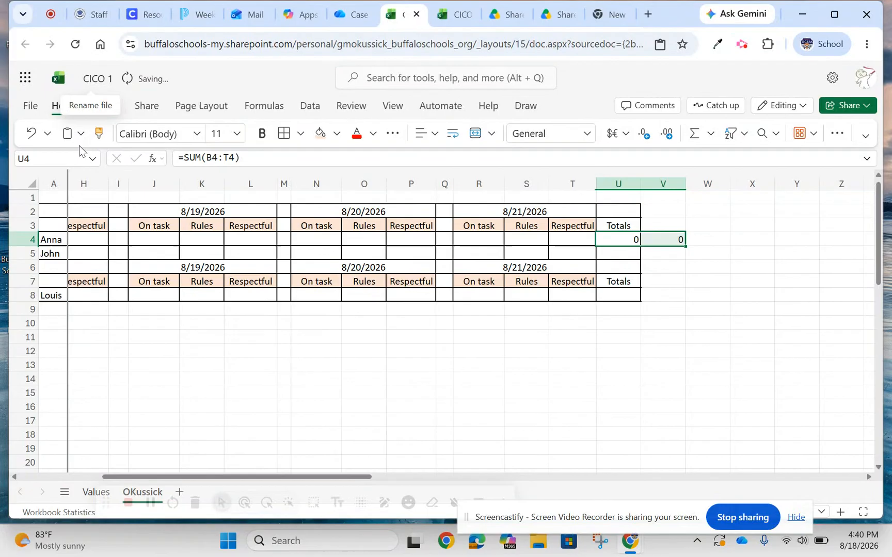
pyautogui.click(609, 253)
pyautogui.click(609, 241)
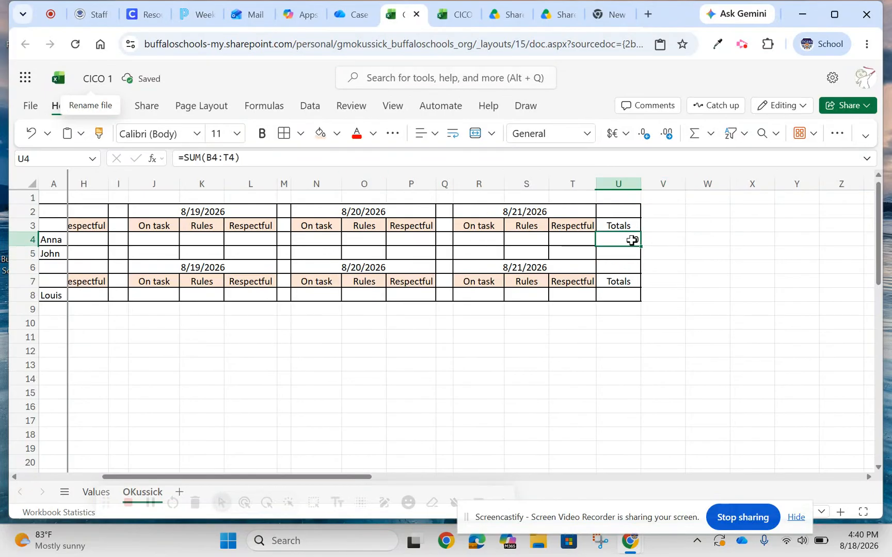
pyautogui.moveTo(640, 246); pyautogui.dragTo(640, 255)
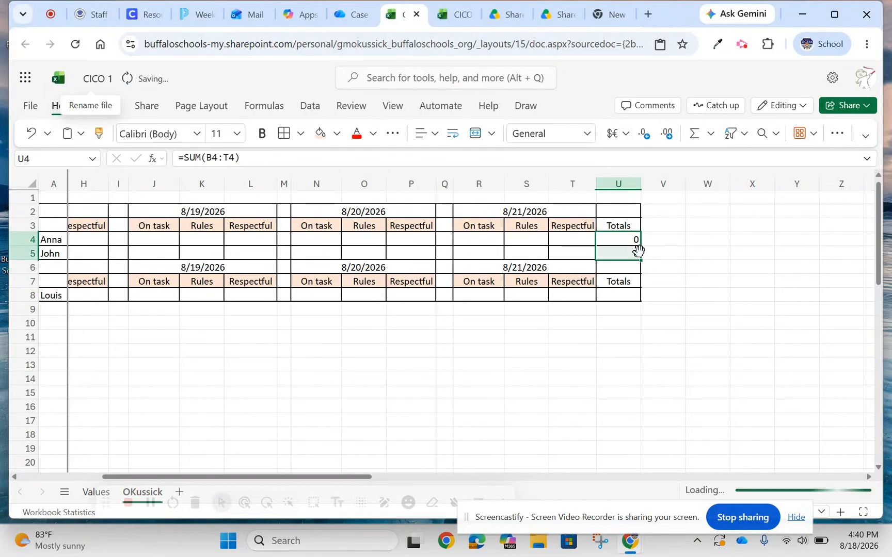
pyautogui.click(711, 238)
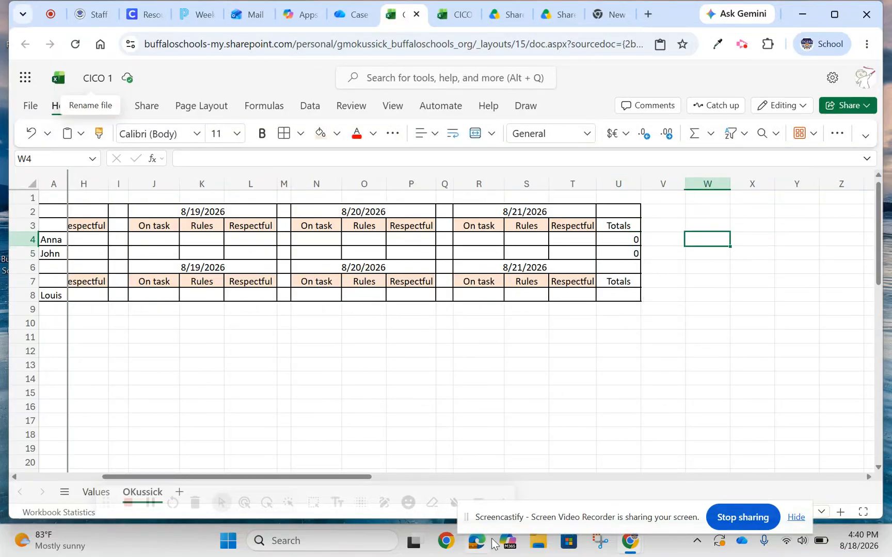
pyautogui.click(742, 43)
pyautogui.click(690, 126)
pyautogui.click(691, 126)
# Check the formula in U5, then enter =SUM(B8:T8) in the third student's Totals cell U8.
pyautogui.click(610, 294)
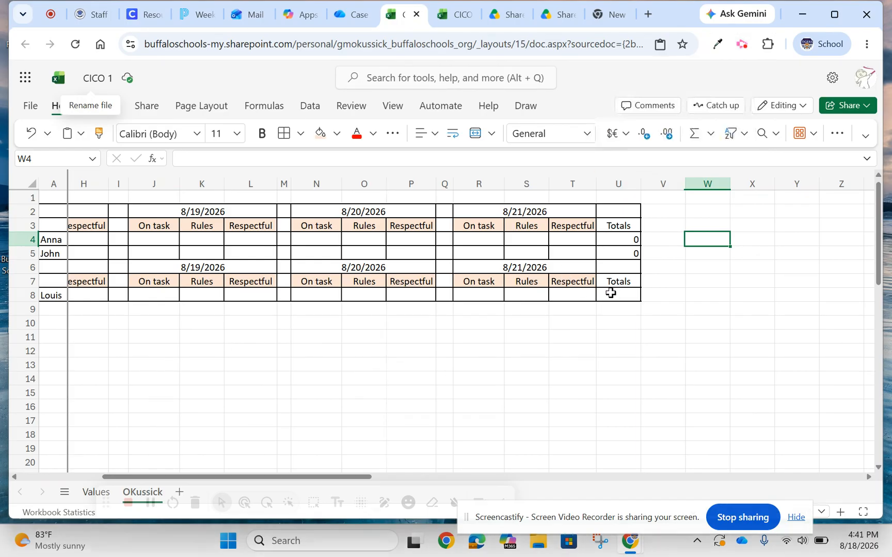
pyautogui.click(608, 253)
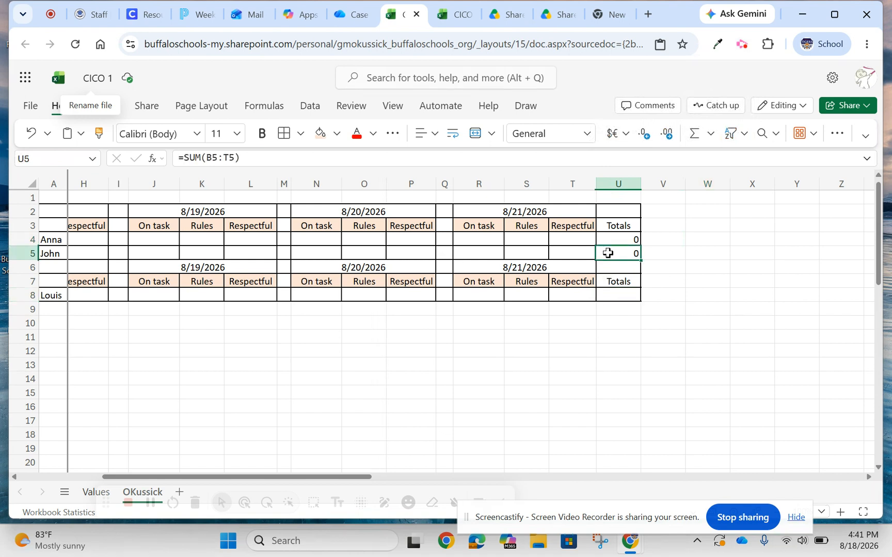
pyautogui.click(614, 295)
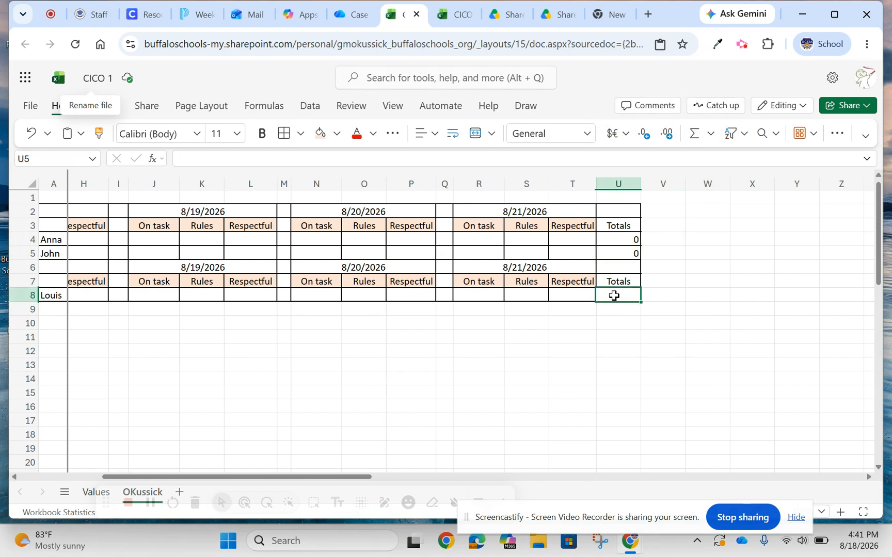
pyautogui.click(250, 156)
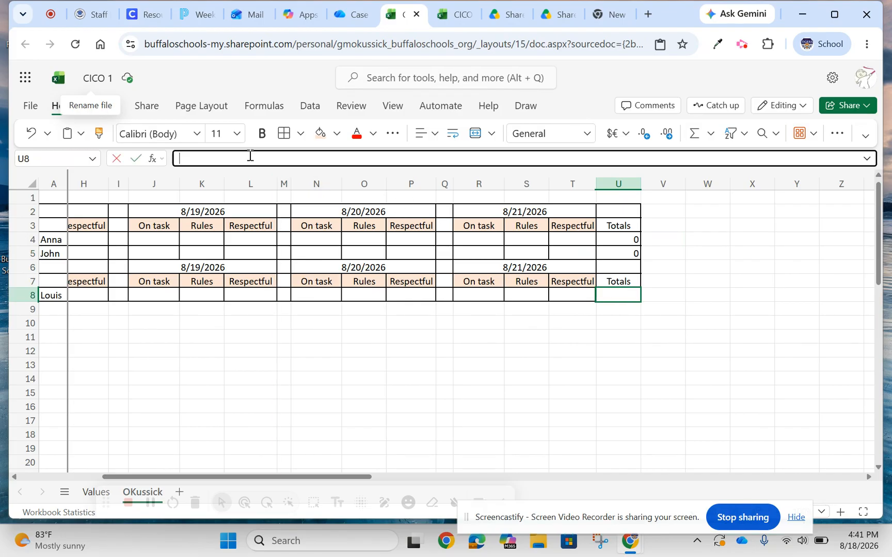
pyautogui.write('=')
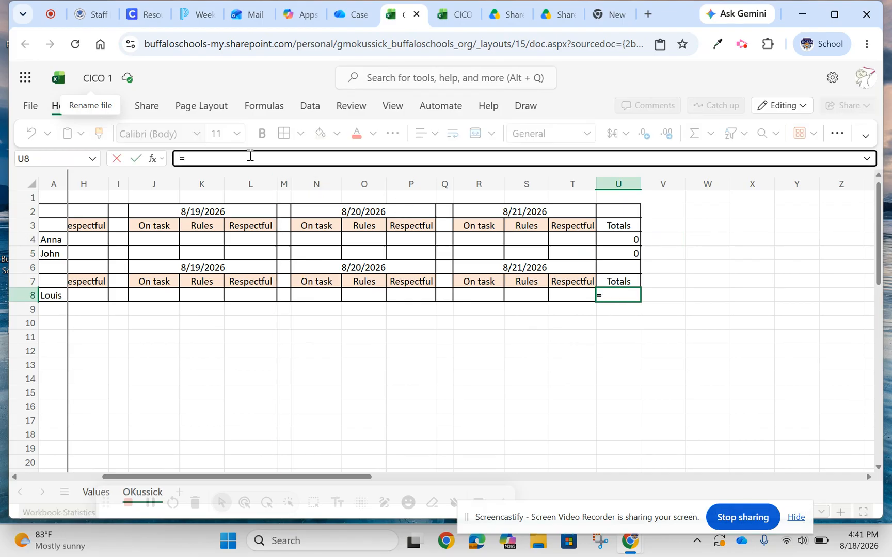
pyautogui.write('sum(')
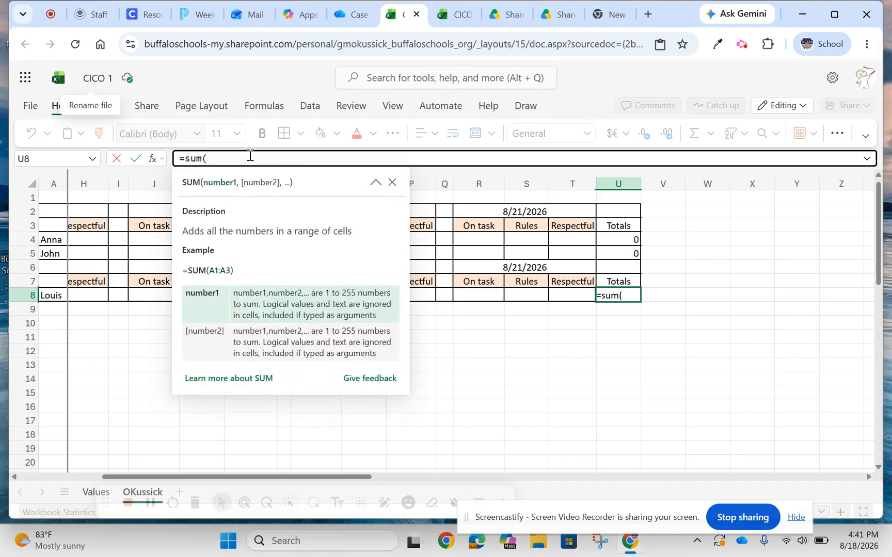
pyautogui.write('b8:')
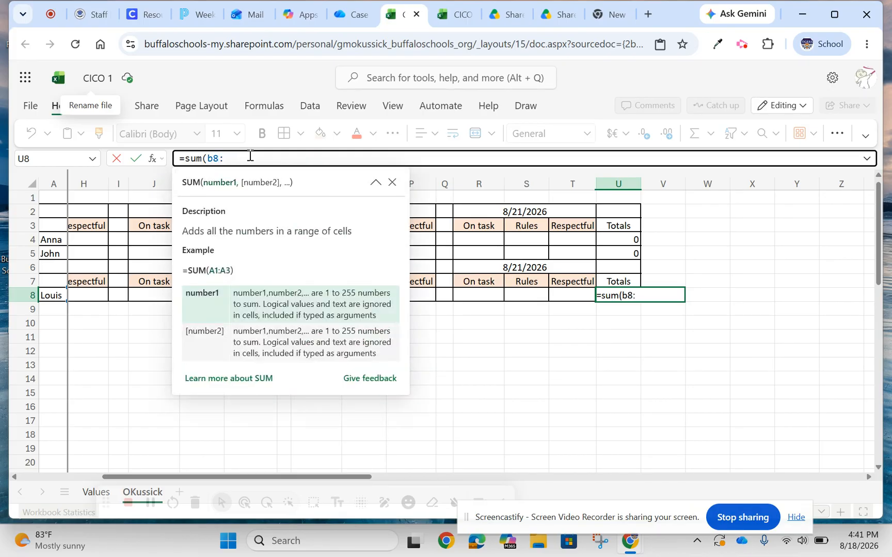
pyautogui.write('t')
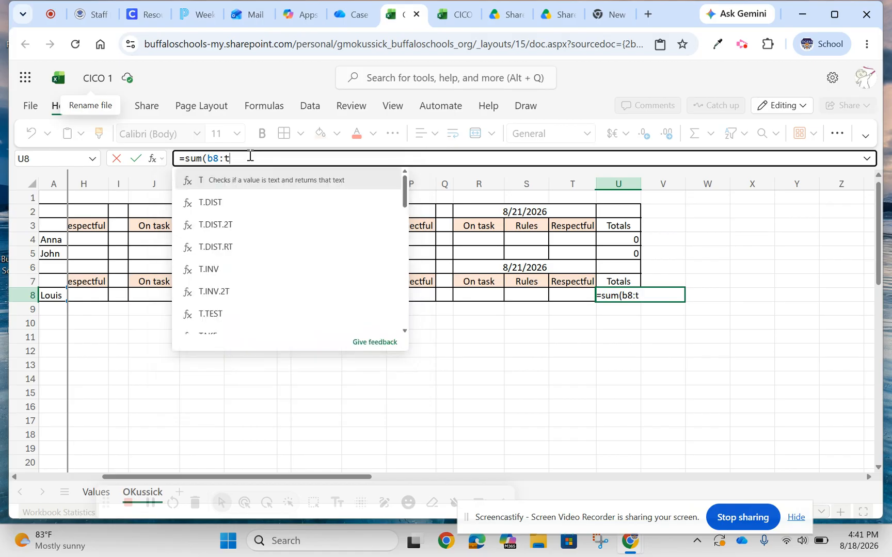
pyautogui.write('8)')
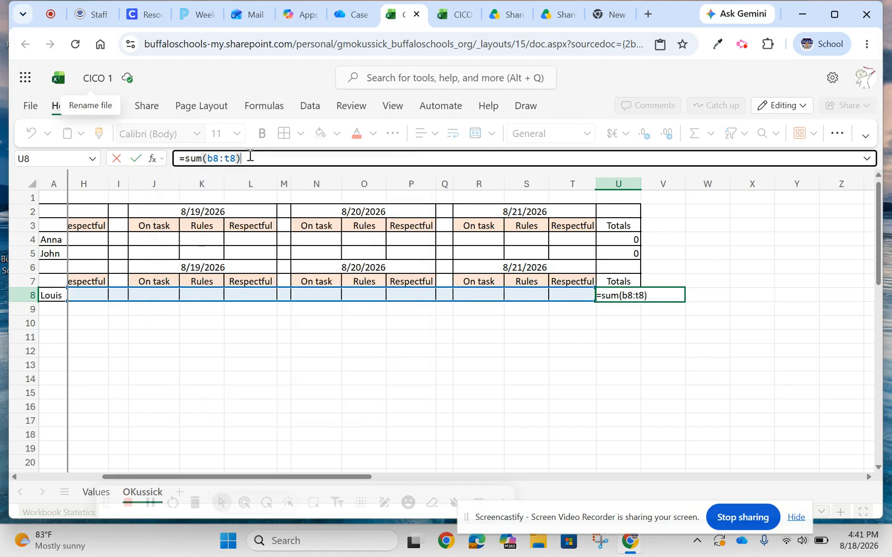
pyautogui.press('Return')
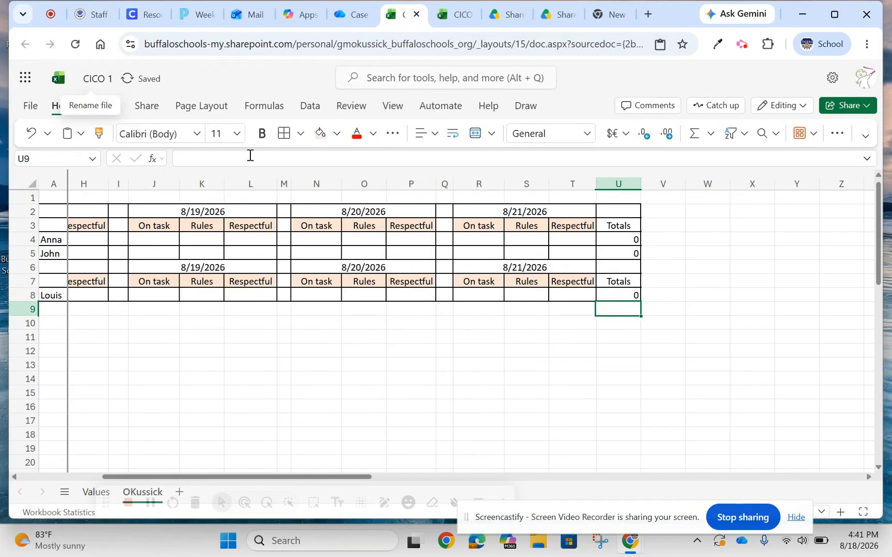
# Duplicate the finished teacher sheet within the workbook.
pyautogui.moveTo(209, 478); pyautogui.dragTo(117, 471)
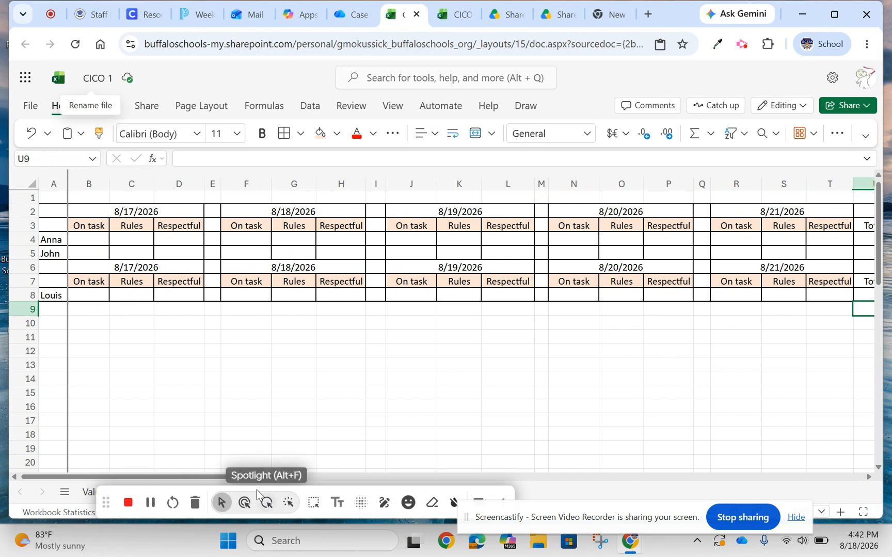
pyautogui.moveTo(134, 496); pyautogui.dragTo(383, 463)
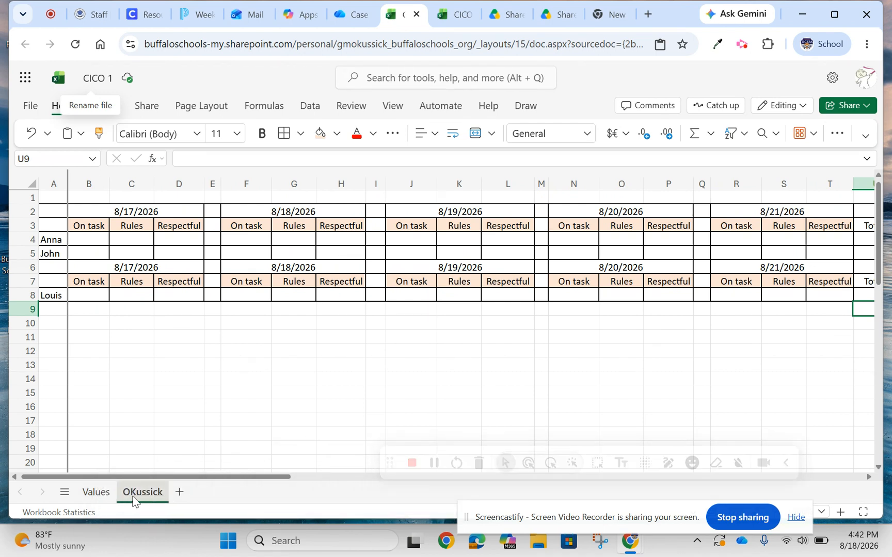
pyautogui.rightClick(133, 500)
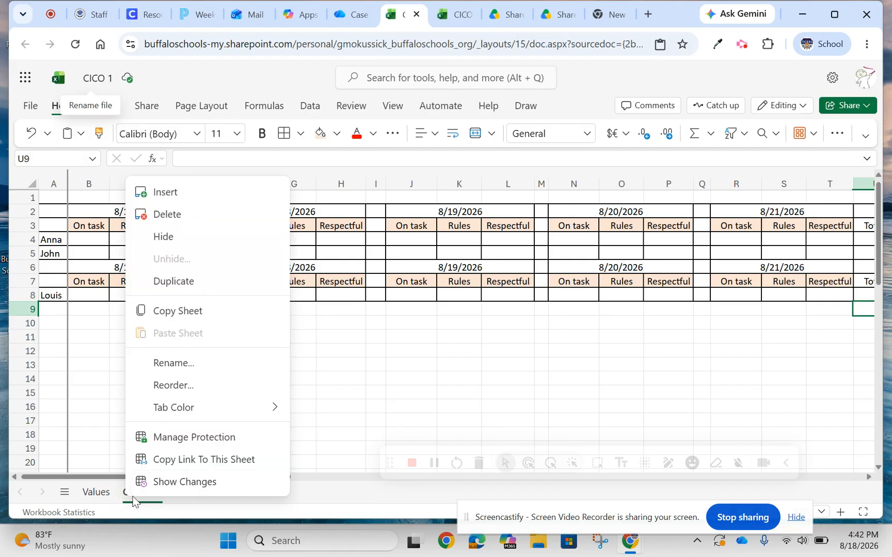
pyautogui.click(186, 283)
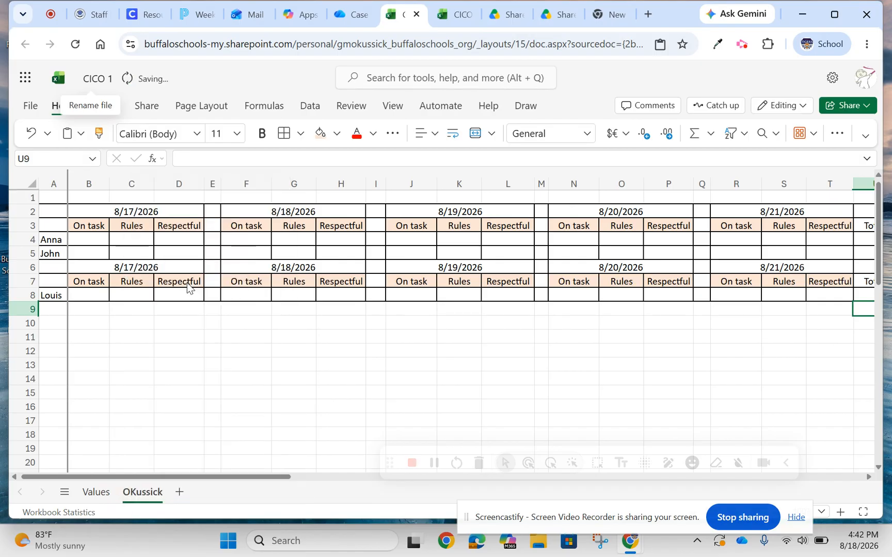
# Rename the duplicated teacher sheet with the second teacher's surname.
pyautogui.rightClick(146, 492)
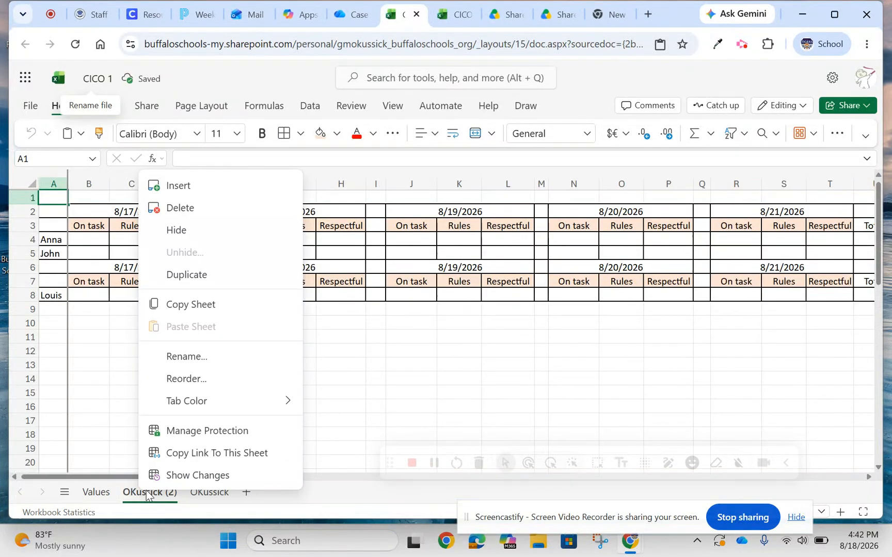
pyautogui.click(185, 357)
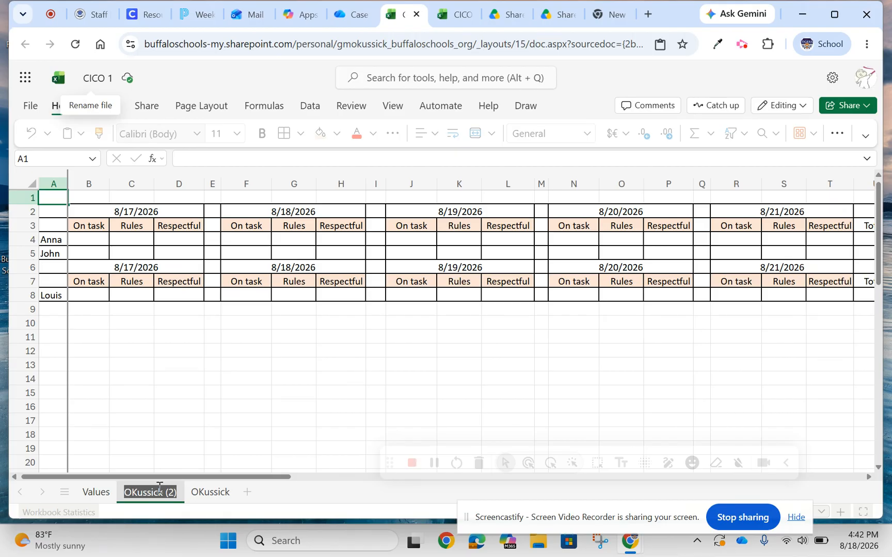
pyautogui.write('Munster')
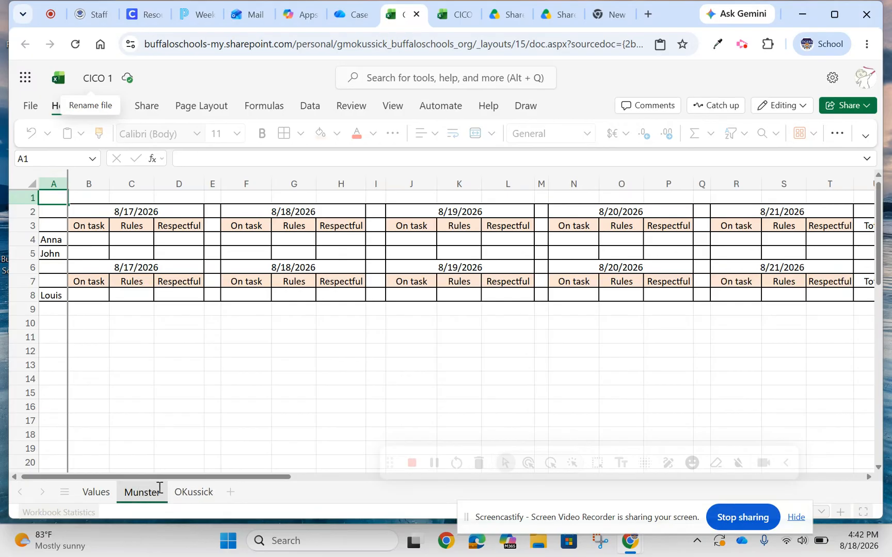
pyautogui.click(181, 382)
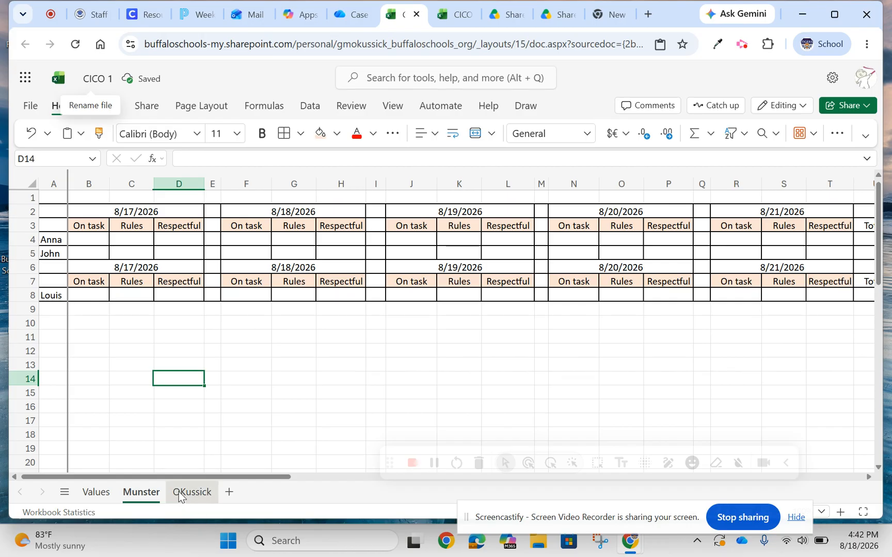
# Choose score 1 in the first student's 8/17/2026 Rules cell C4 and score 2 in the 8/19/2026 On task cell J4.
pyautogui.doubleClick(127, 241)
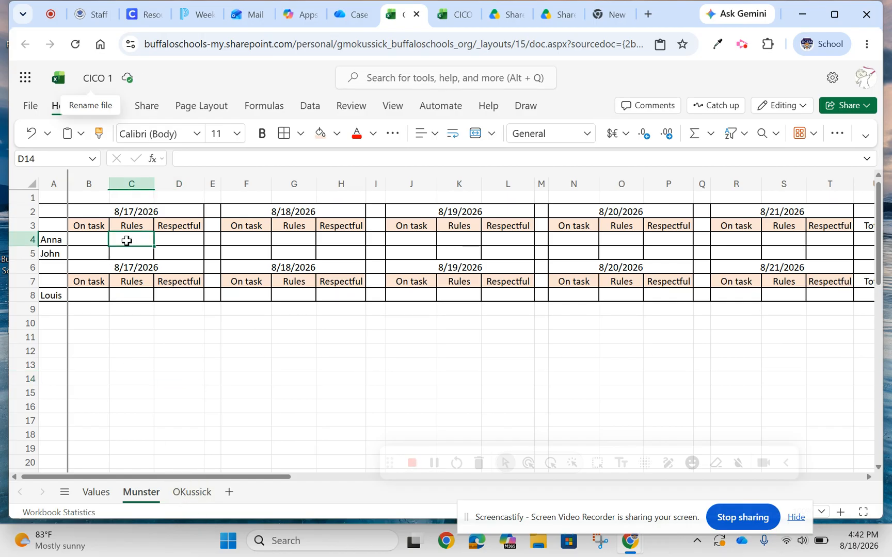
pyautogui.click(121, 272)
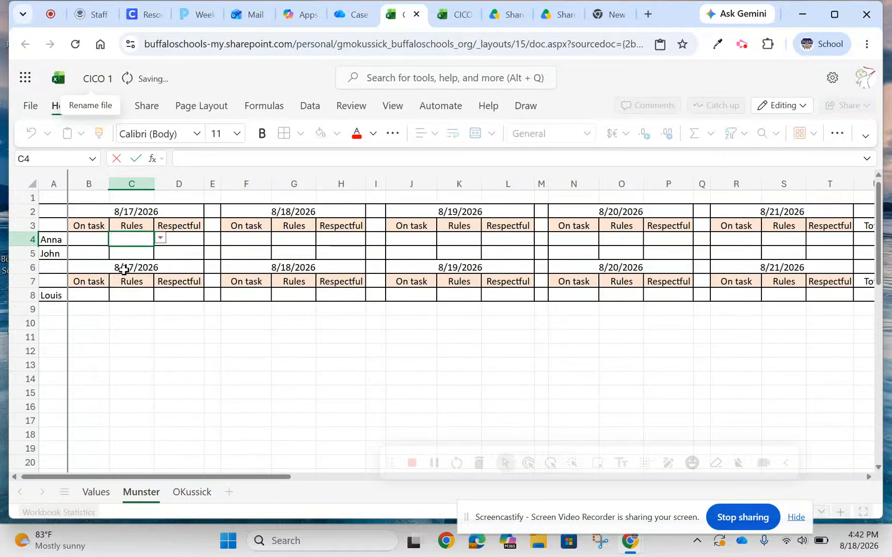
pyautogui.click(302, 237)
pyautogui.click(134, 235)
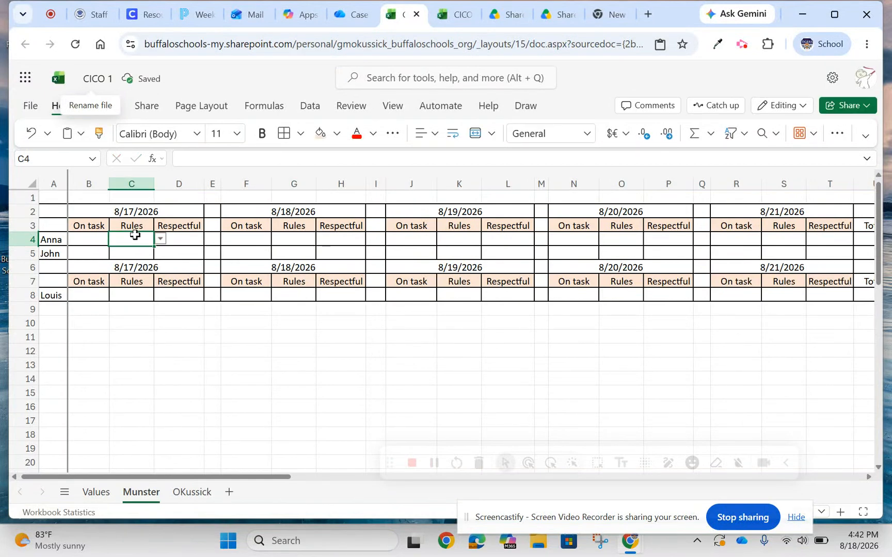
pyautogui.click(161, 239)
pyautogui.click(124, 274)
pyautogui.click(410, 237)
pyautogui.click(443, 239)
pyautogui.click(399, 288)
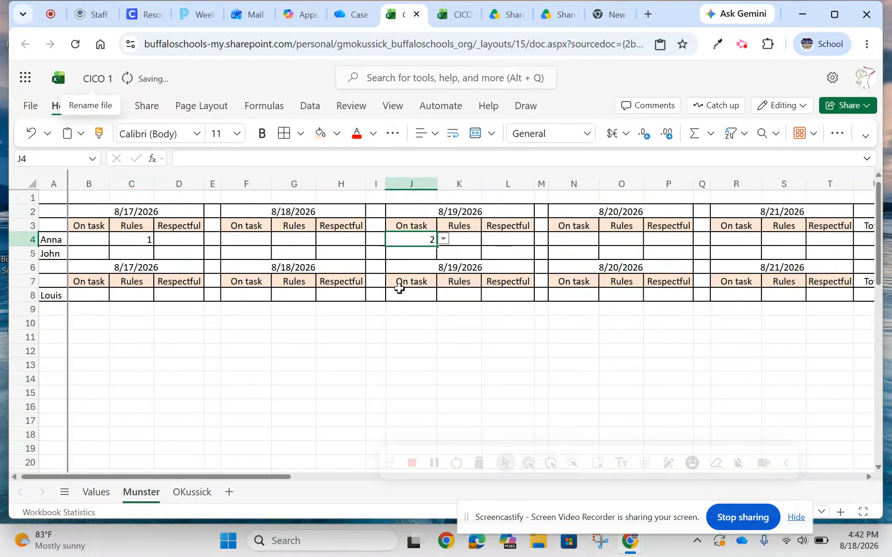
# Check whether the second student's 8/18/2026 On task cell F5 offers drop-down scores.
pyautogui.click(244, 254)
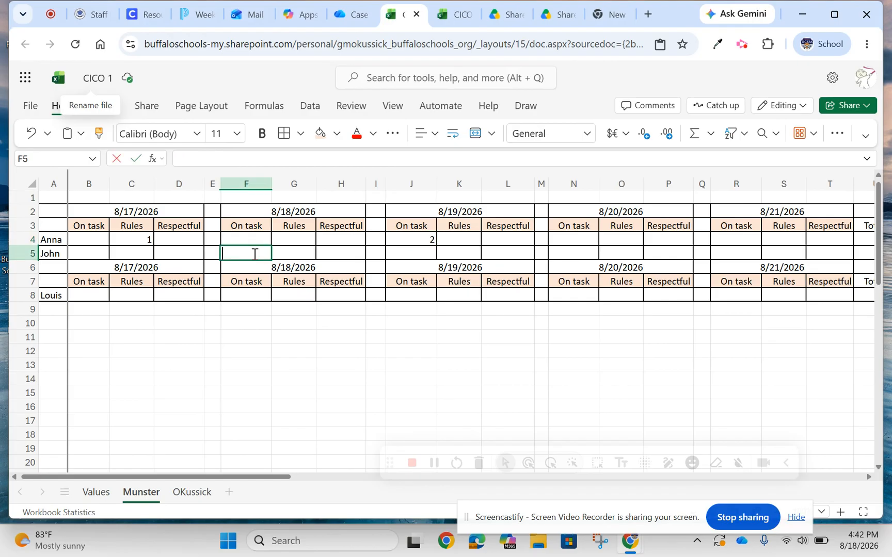
pyautogui.doubleClick(262, 253)
pyautogui.press('Escape')
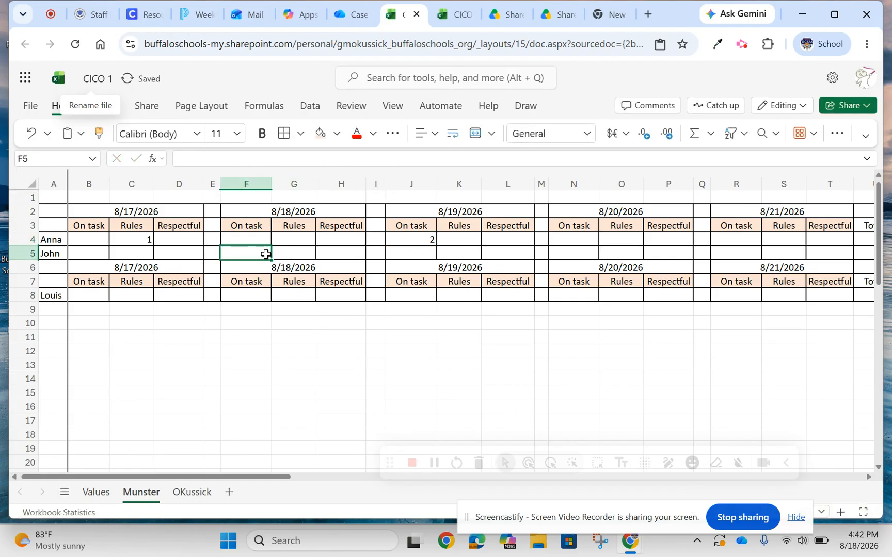
pyautogui.click(100, 242)
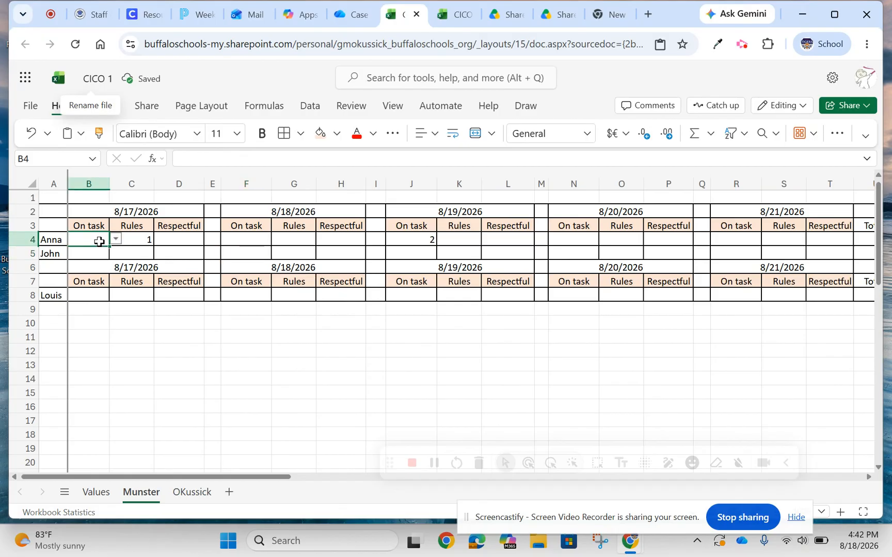
pyautogui.click(174, 252)
pyautogui.write('1')
pyautogui.press('BackSpace')
pyautogui.click(269, 371)
pyautogui.click(89, 240)
pyautogui.moveTo(103, 241); pyautogui.dragTo(129, 240)
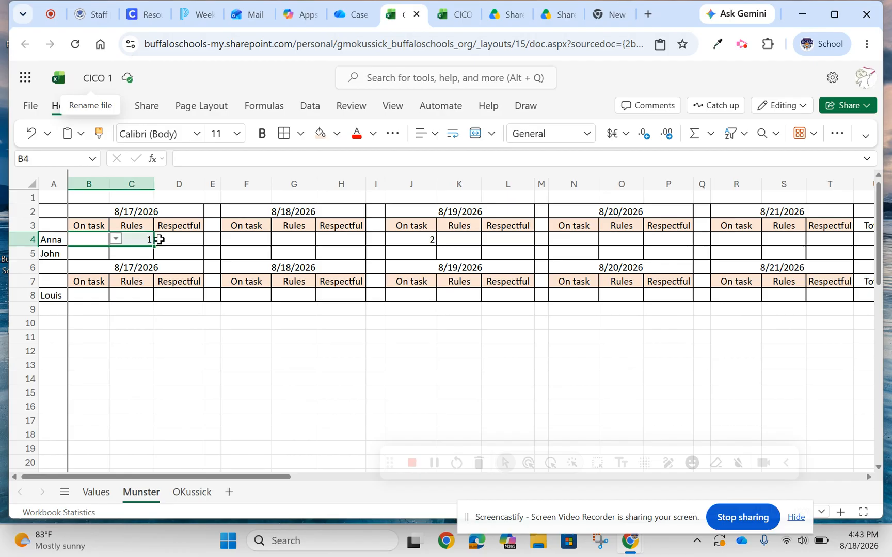
pyautogui.click(146, 240)
pyautogui.write('1')
pyautogui.click(212, 323)
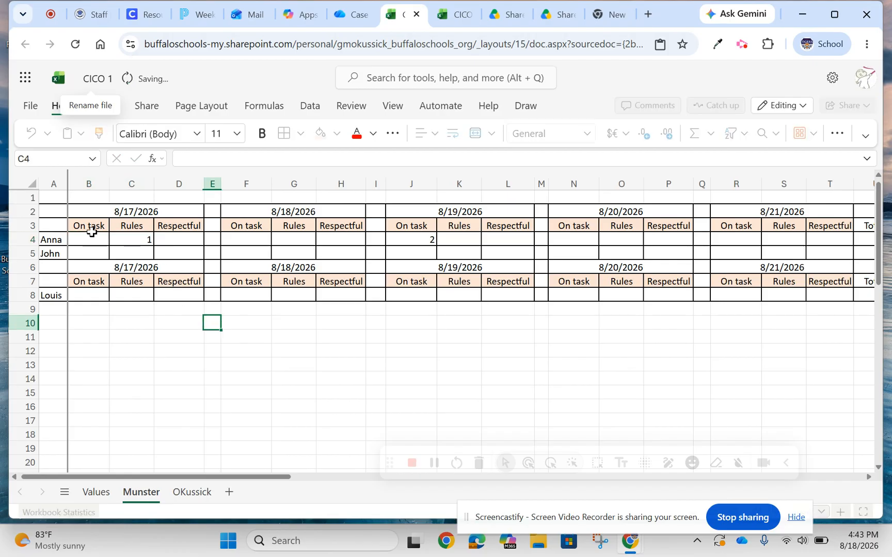
# Copy the drop-down cells B4:D4 to the second student's score cells in row 5 for all five dates.
pyautogui.moveTo(90, 239); pyautogui.dragTo(170, 238)
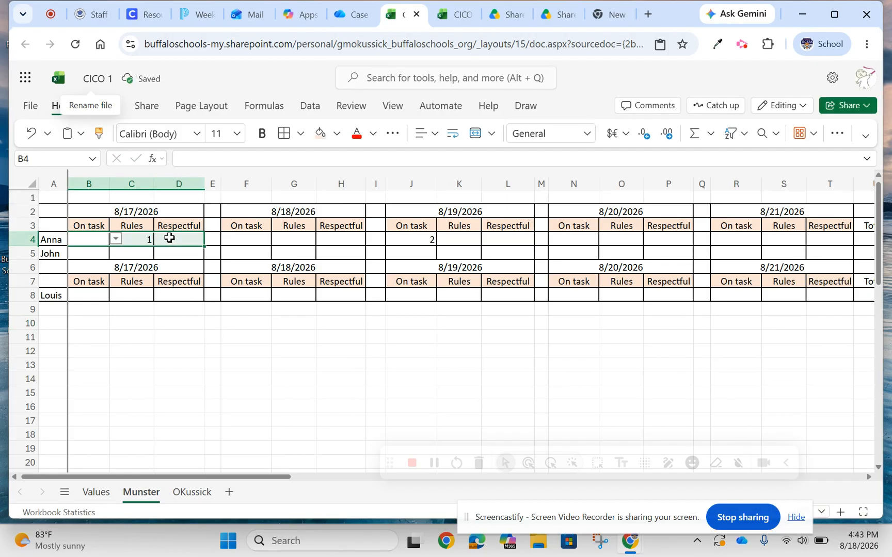
pyautogui.click(95, 256)
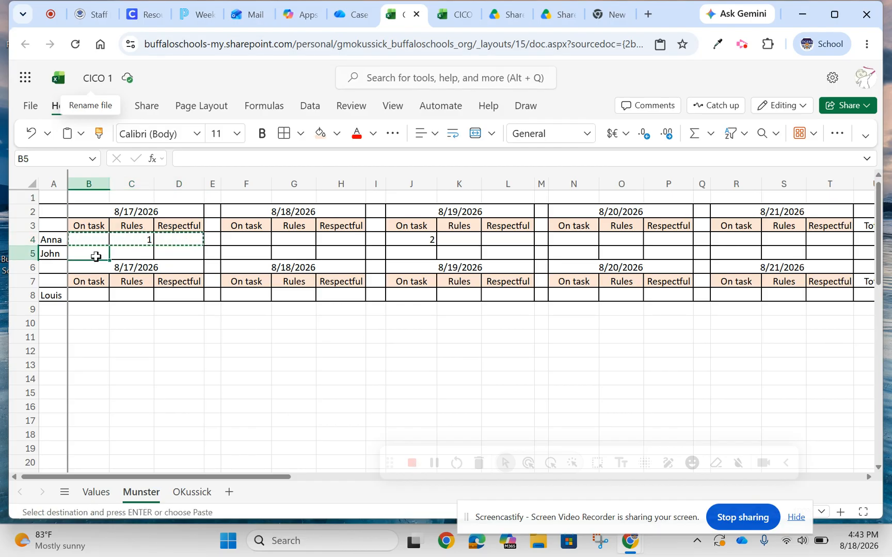
pyautogui.hotkey('ctrl', 'v')
pyautogui.moveTo(256, 256); pyautogui.dragTo(328, 254)
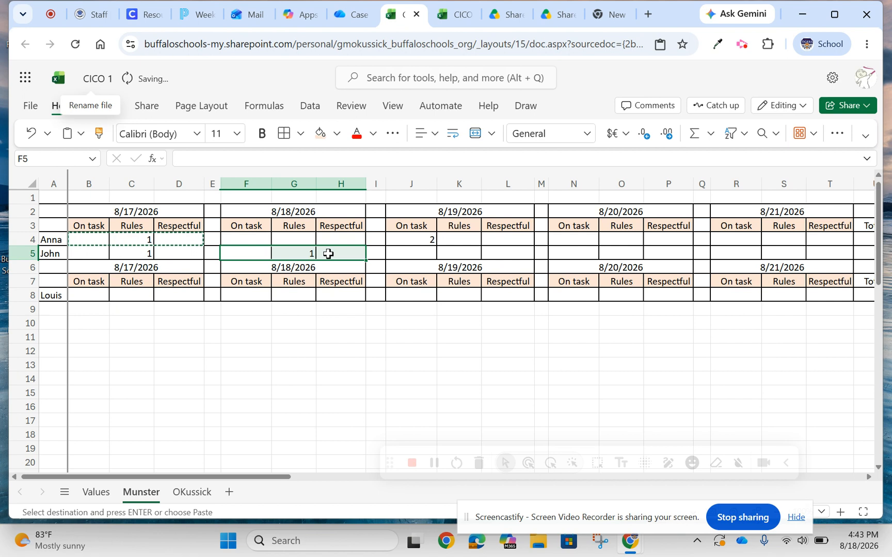
pyautogui.hotkey('ctrl', 'v')
pyautogui.moveTo(395, 253); pyautogui.dragTo(507, 253)
pyautogui.hotkey('ctrl', 'v')
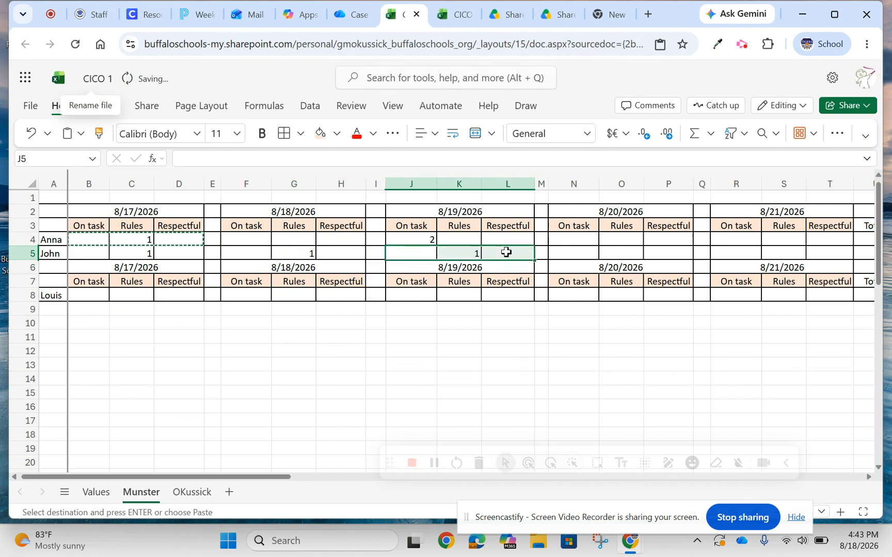
pyautogui.moveTo(575, 253); pyautogui.dragTo(666, 253)
pyautogui.hotkey('ctrl', 'v')
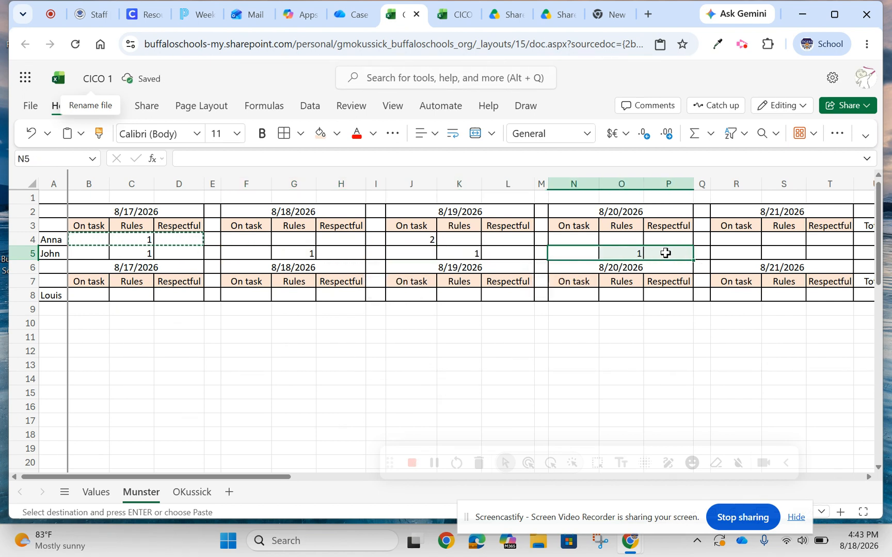
pyautogui.moveTo(741, 253); pyautogui.dragTo(824, 253)
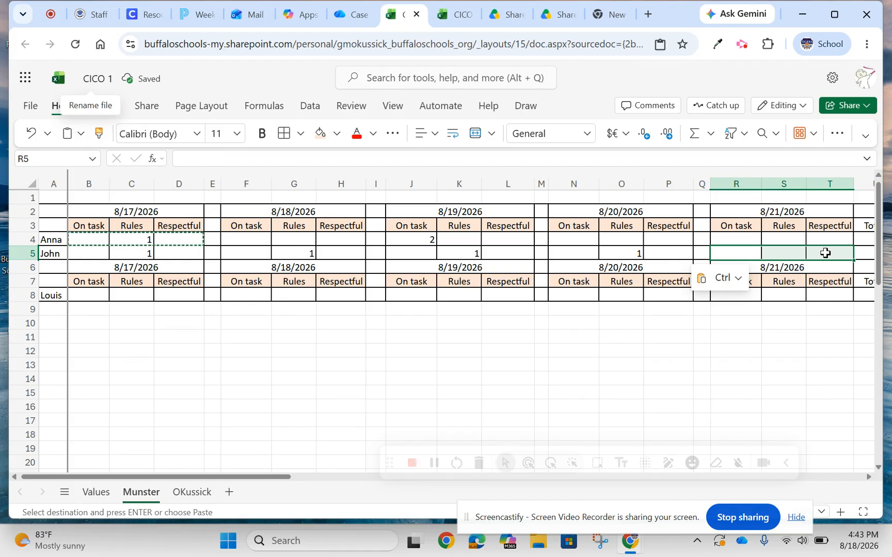
pyautogui.hotkey('ctrl', 'v')
# Check the drop-down scores in the second student's 8/21/2026 On task cell R5.
pyautogui.click(738, 351)
pyautogui.click(740, 255)
pyautogui.doubleClick(739, 255)
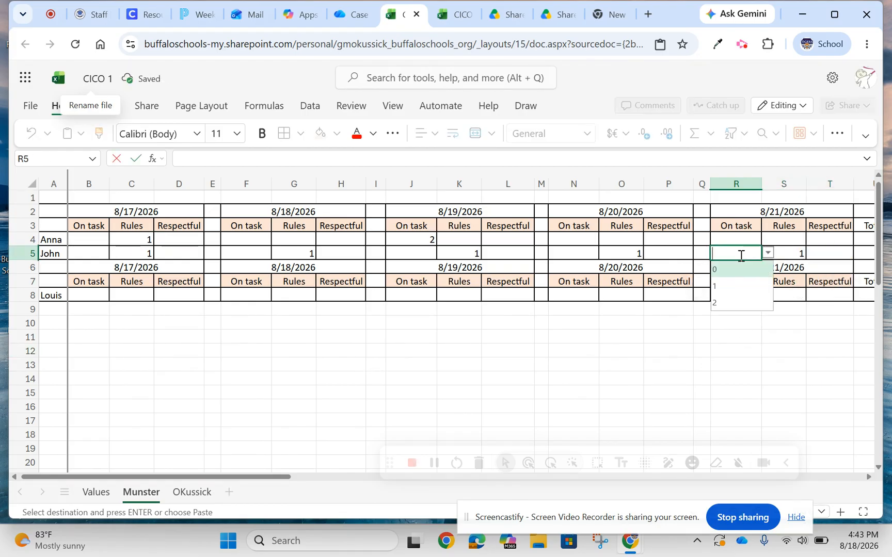
pyautogui.click(411, 363)
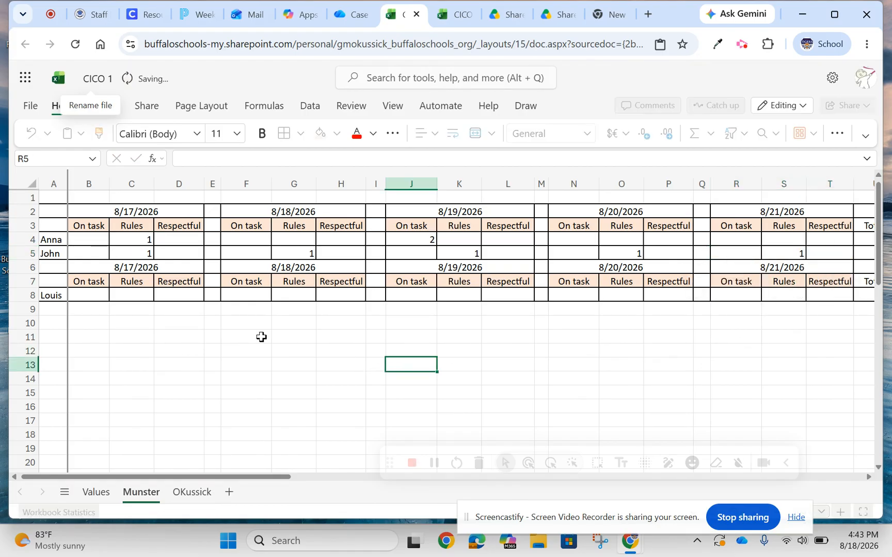
# Choose score 2 in the third student's On task cells F8 and N8, and check the weekly Totals column.
pyautogui.doubleClick(243, 295)
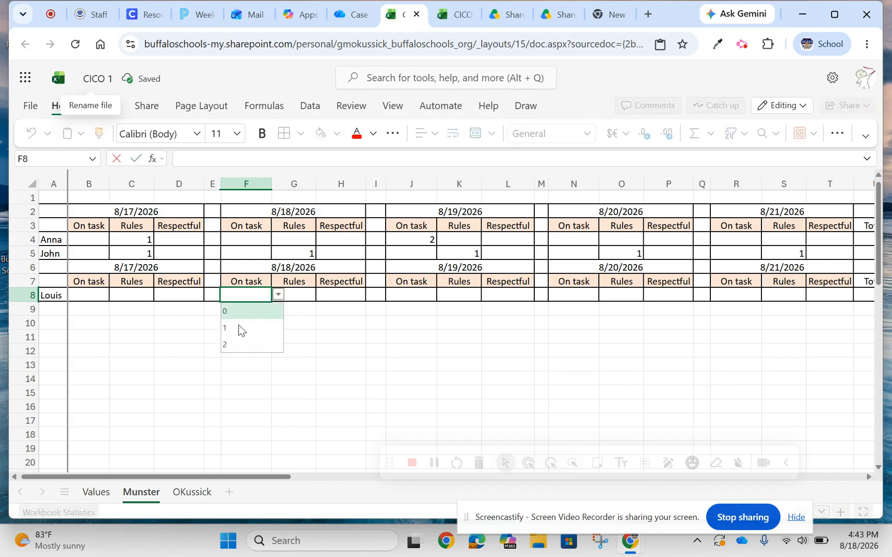
pyautogui.click(241, 344)
pyautogui.click(241, 343)
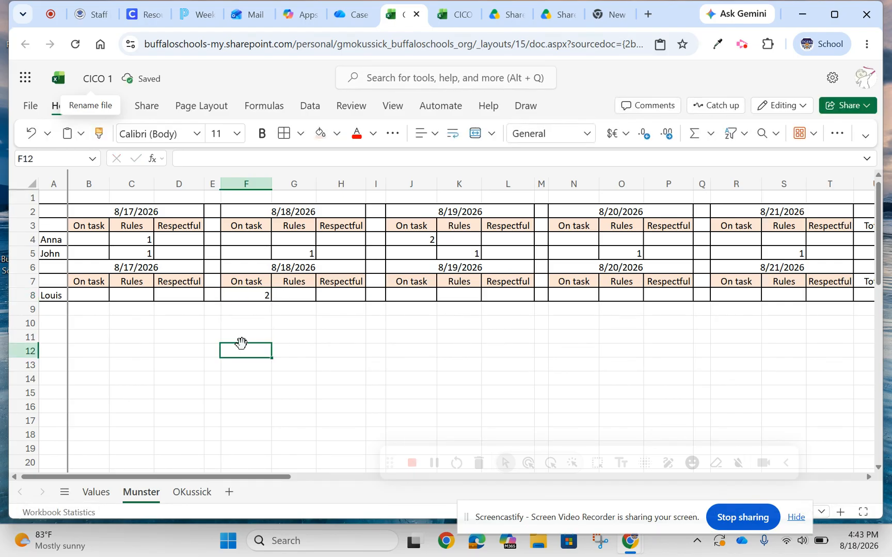
pyautogui.doubleClick(581, 295)
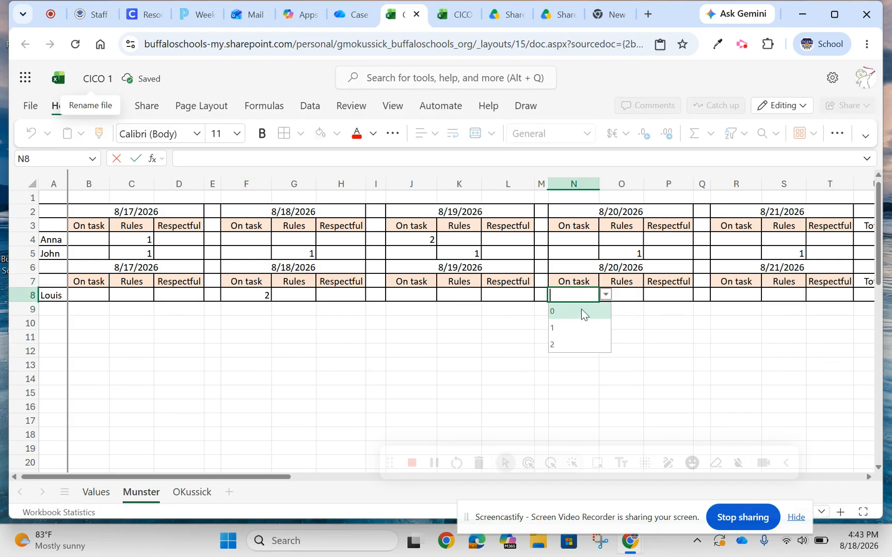
pyautogui.click(573, 342)
pyautogui.click(488, 360)
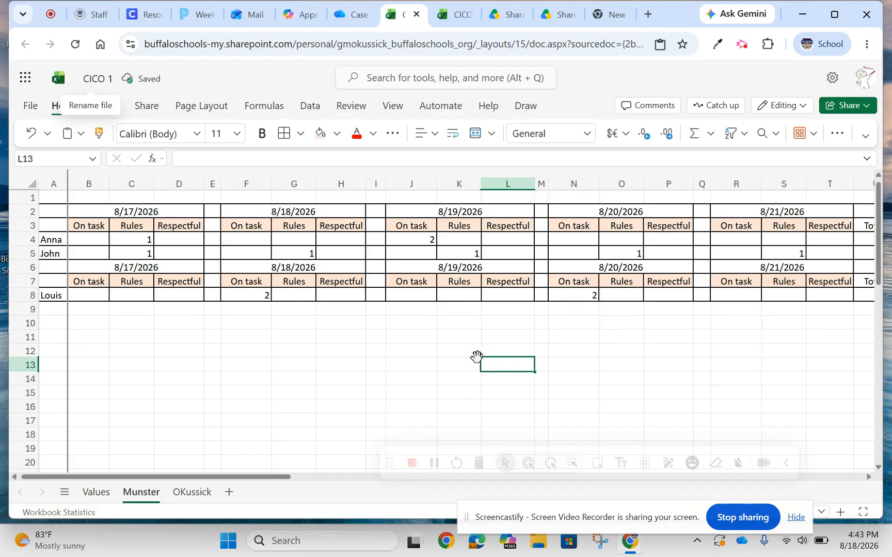
pyautogui.moveTo(172, 474); pyautogui.dragTo(257, 478)
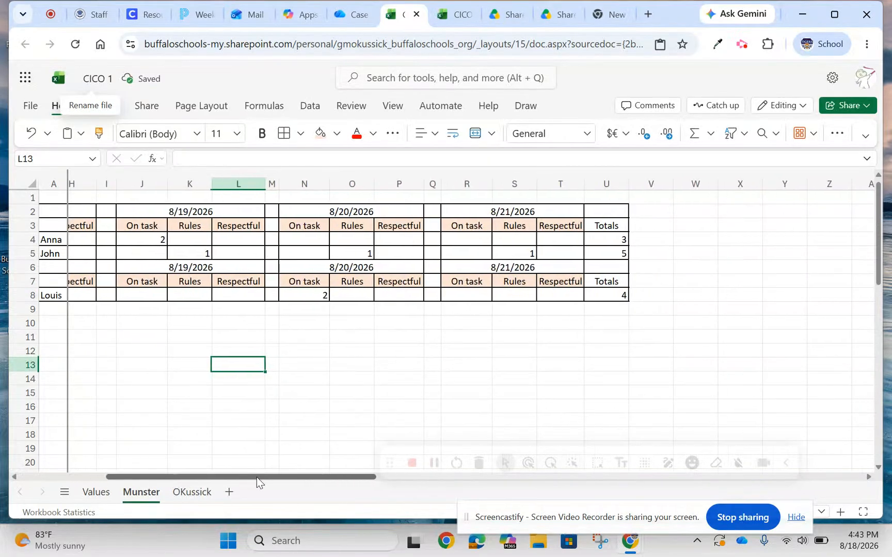
# On the original teacher sheet, choose score 1 in cell C4 and check cell F5 for a drop-down.
pyautogui.click(177, 491)
pyautogui.click(139, 241)
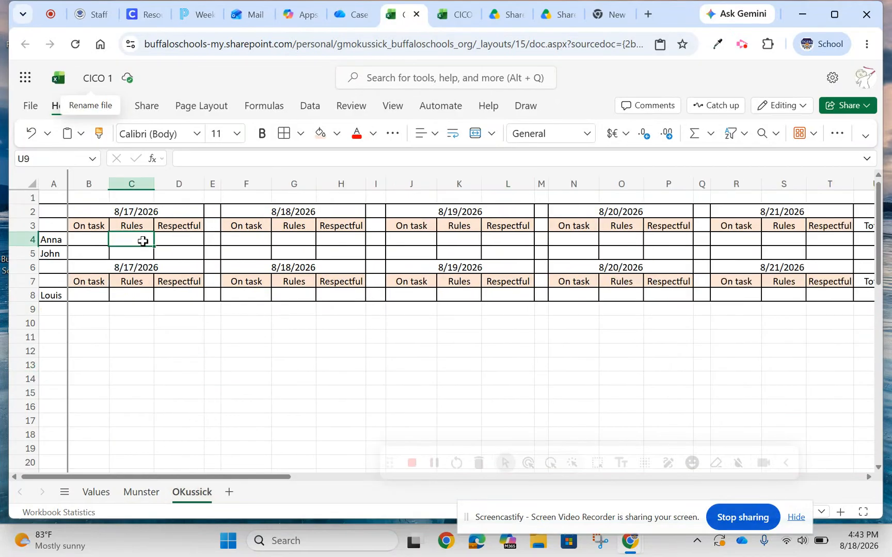
pyautogui.click(160, 239)
pyautogui.click(123, 276)
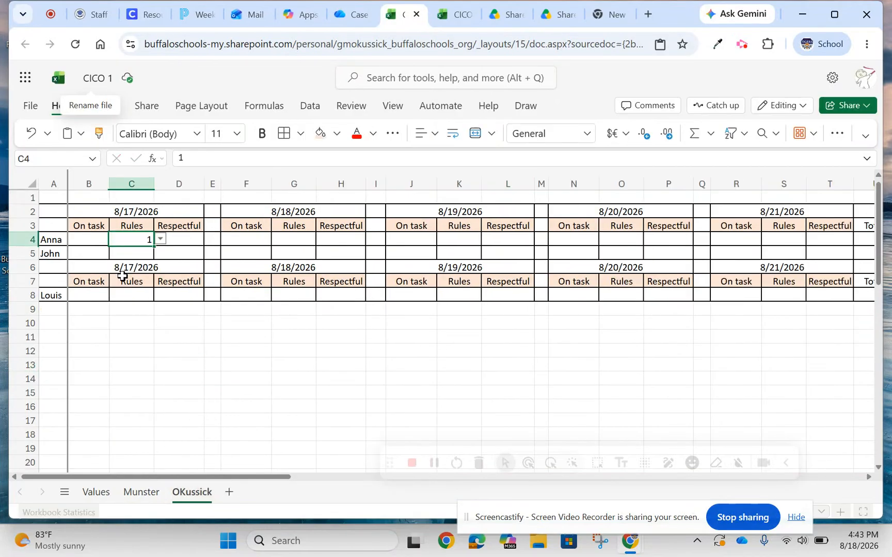
pyautogui.click(255, 254)
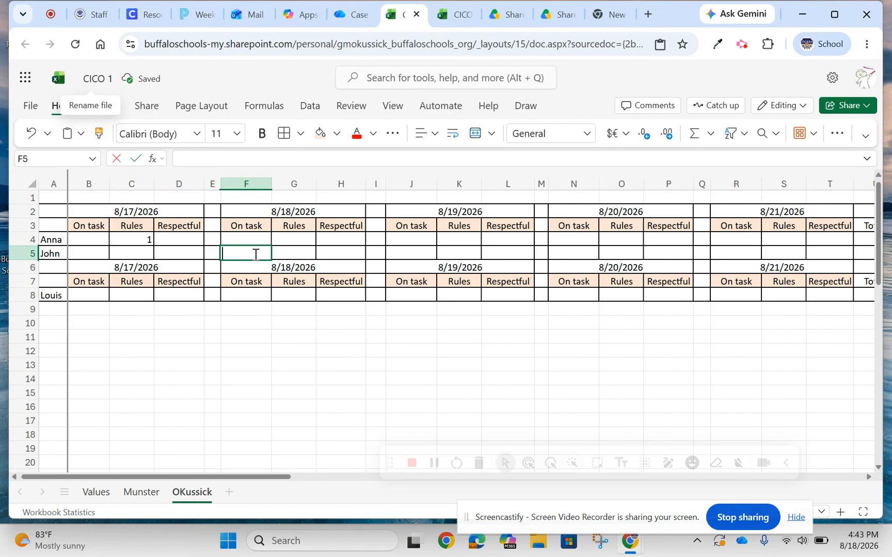
pyautogui.click(209, 352)
# Copy B4:D4 on the original teacher sheet to the second student's row 5 score cells for all five dates.
pyautogui.click(106, 243)
pyautogui.moveTo(111, 242); pyautogui.dragTo(175, 240)
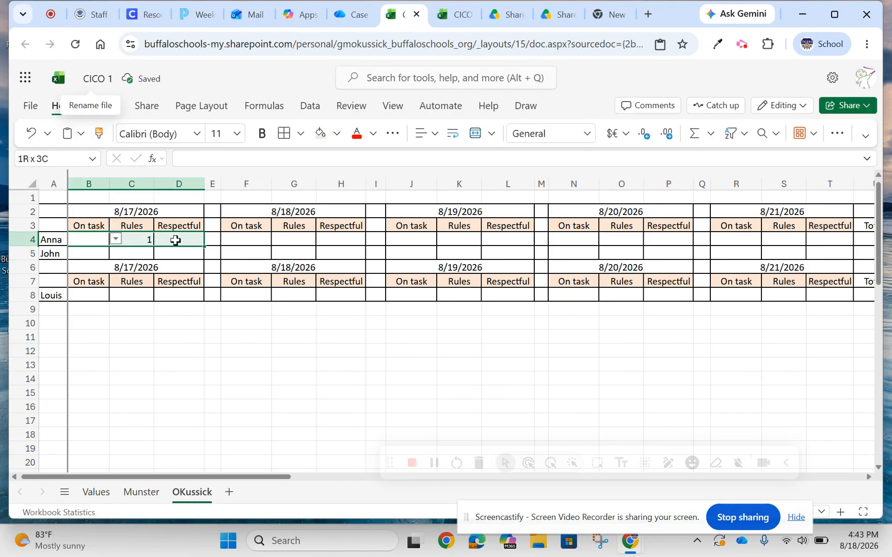
pyautogui.hotkey('ctrl', 'c')
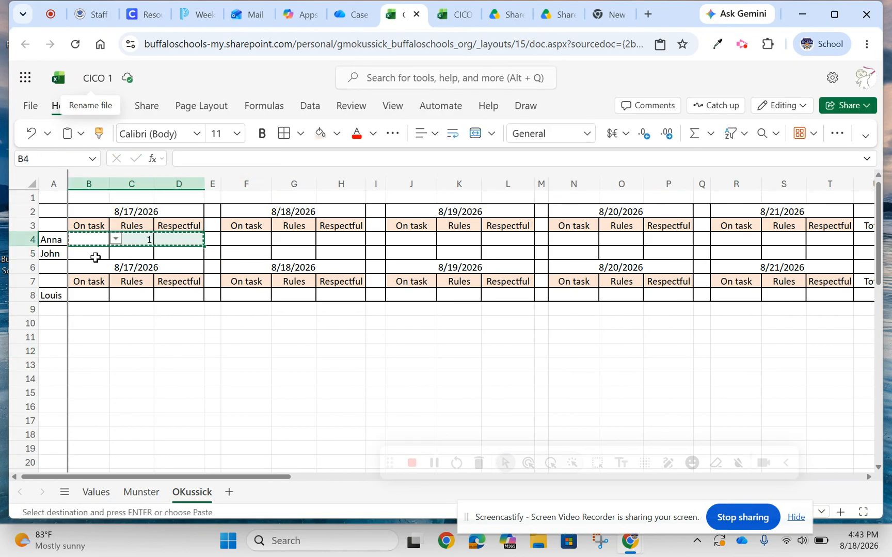
pyautogui.moveTo(93, 256); pyautogui.dragTo(173, 253)
pyautogui.hotkey('ctrl', 'v')
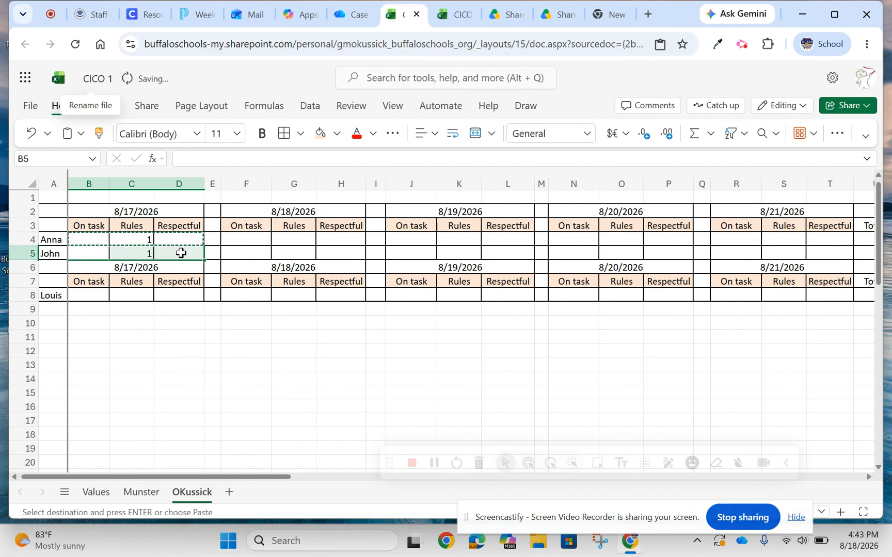
pyautogui.moveTo(243, 254); pyautogui.dragTo(345, 252)
pyautogui.hotkey('ctrl', 'v')
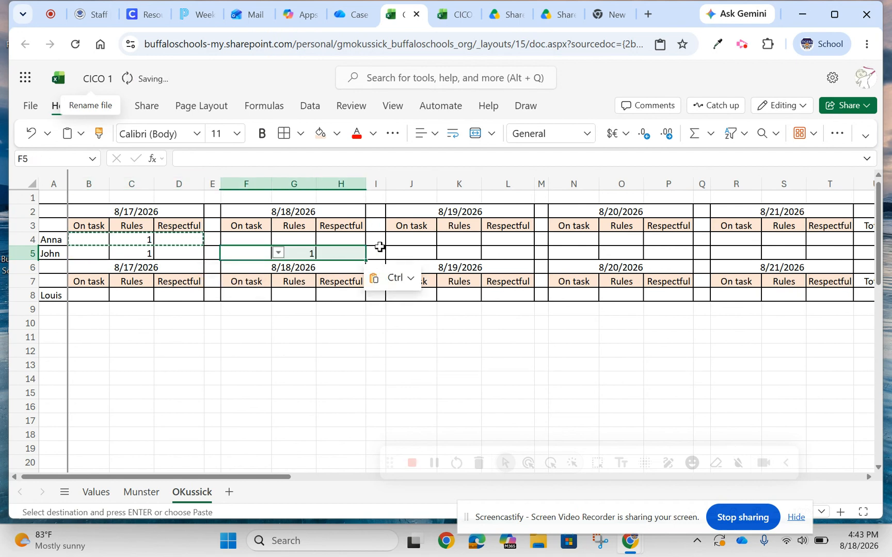
pyautogui.moveTo(416, 253); pyautogui.dragTo(652, 251)
pyautogui.hotkey('ctrl', 'v')
pyautogui.hotkey('ctrl', 'v')
pyautogui.moveTo(733, 253); pyautogui.dragTo(826, 254)
pyautogui.hotkey('ctrl', 'v')
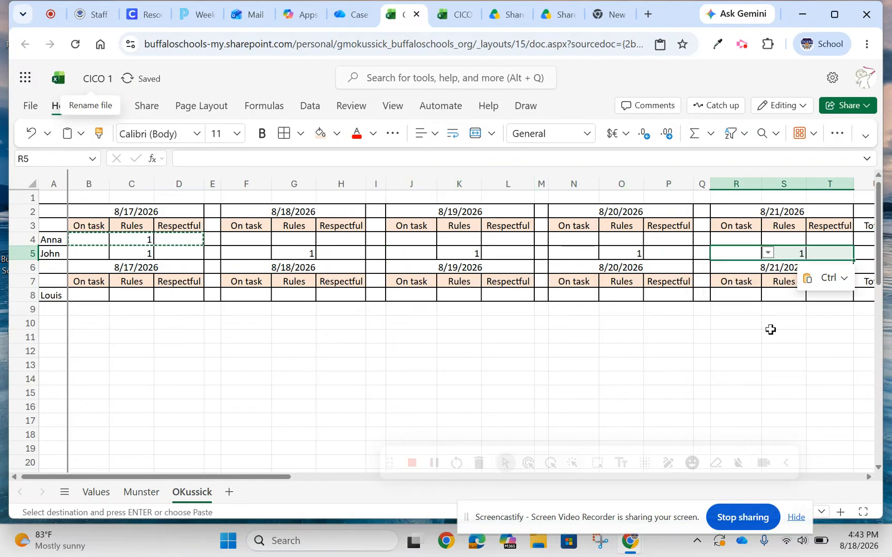
# Enter score 1 in the second student's Rules cell S5 and choose score 2 in the first student's Respectful cell L4.
pyautogui.click(770, 335)
pyautogui.click(792, 254)
pyautogui.write('1')
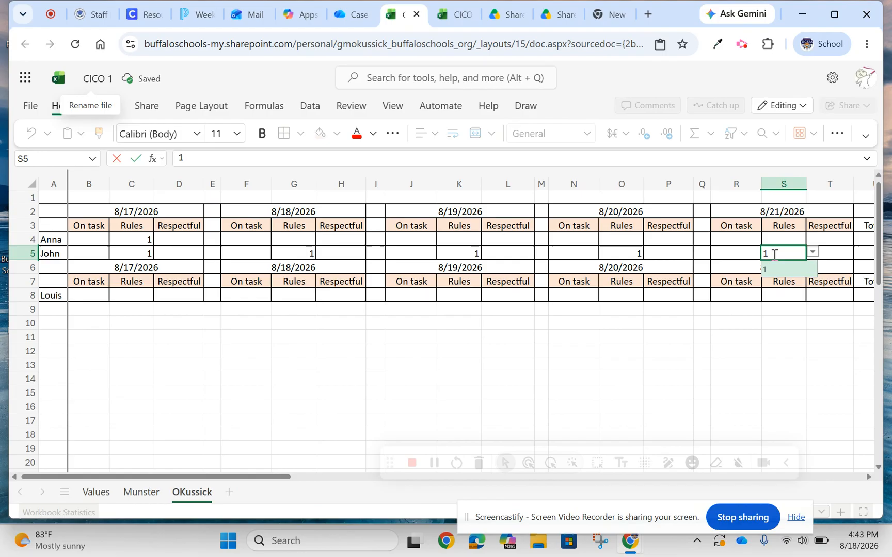
pyautogui.doubleClick(453, 238)
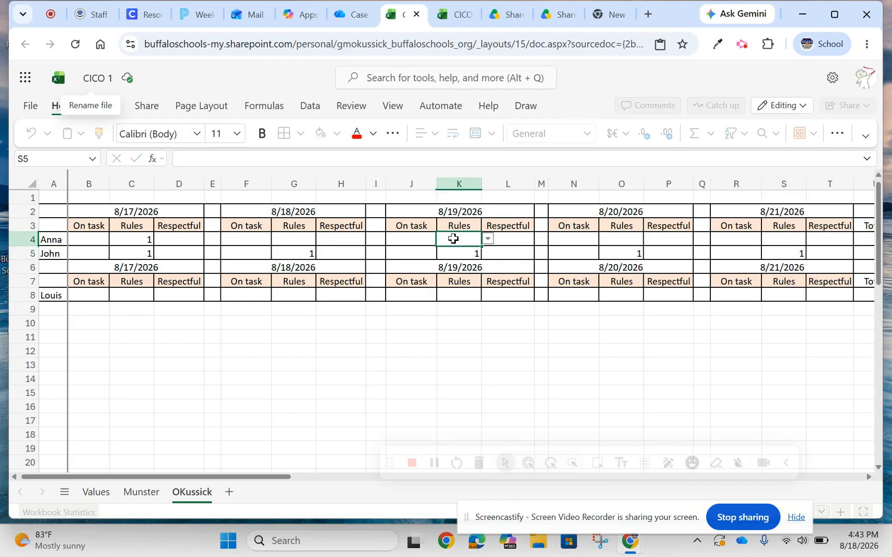
pyautogui.click(512, 240)
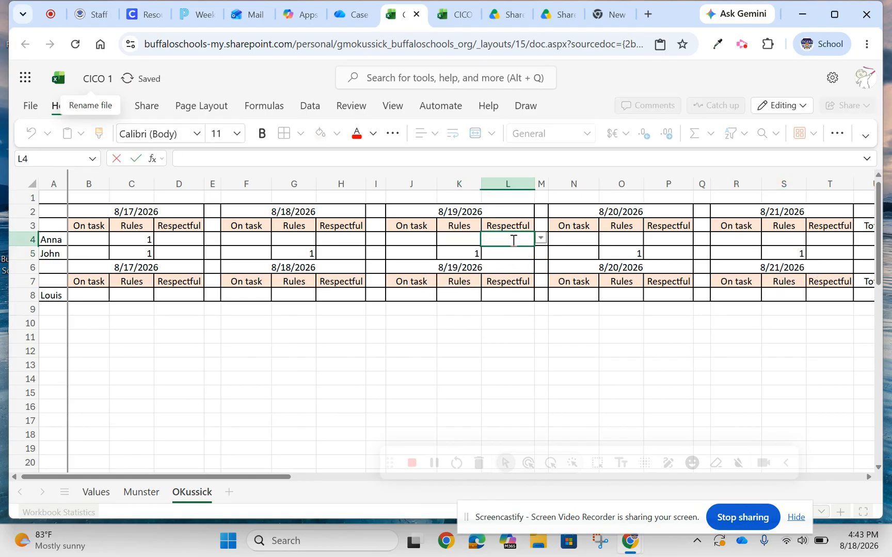
pyautogui.click(540, 240)
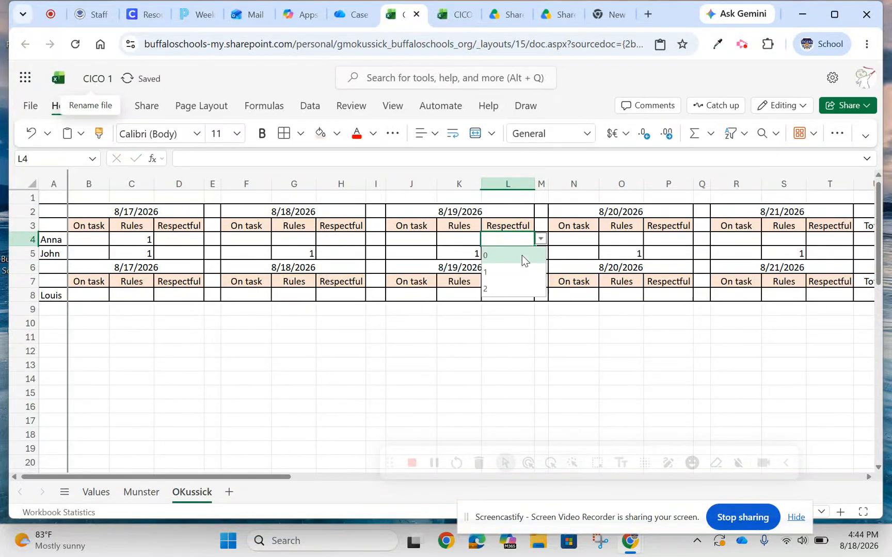
pyautogui.click(508, 293)
# Choose score 2 in the third student's cells J8 and O8, and check the weekly Totals column.
pyautogui.click(414, 296)
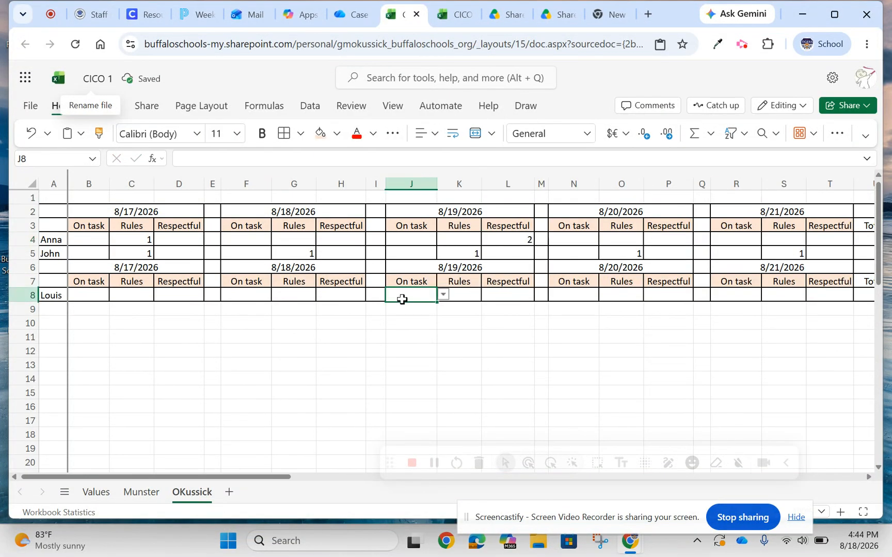
pyautogui.hotkey('alt', 'Down')
pyautogui.click(408, 344)
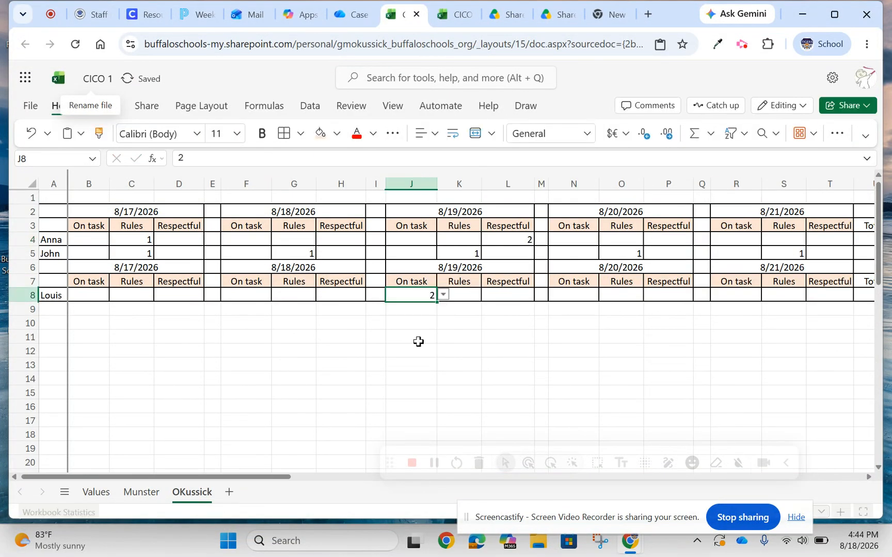
pyautogui.click(623, 295)
pyautogui.hotkey('alt', 'Down')
pyautogui.click(612, 345)
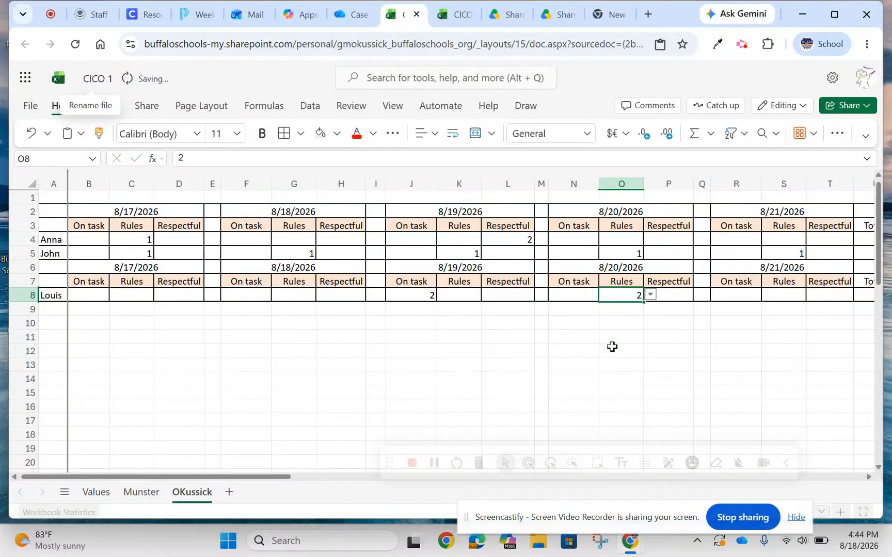
pyautogui.moveTo(249, 477); pyautogui.dragTo(228, 482)
# Add a new worksheet after the teacher sheets and rename it Totals.
pyautogui.click(227, 493)
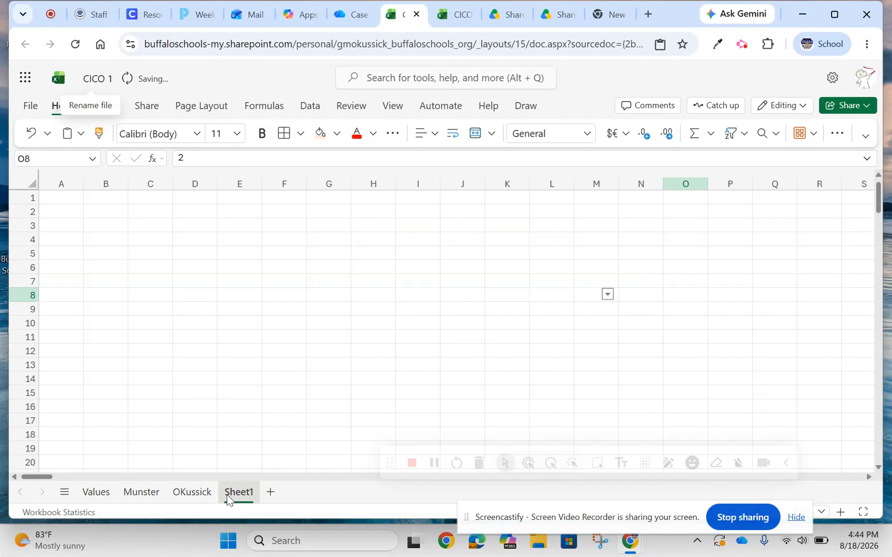
pyautogui.rightClick(238, 492)
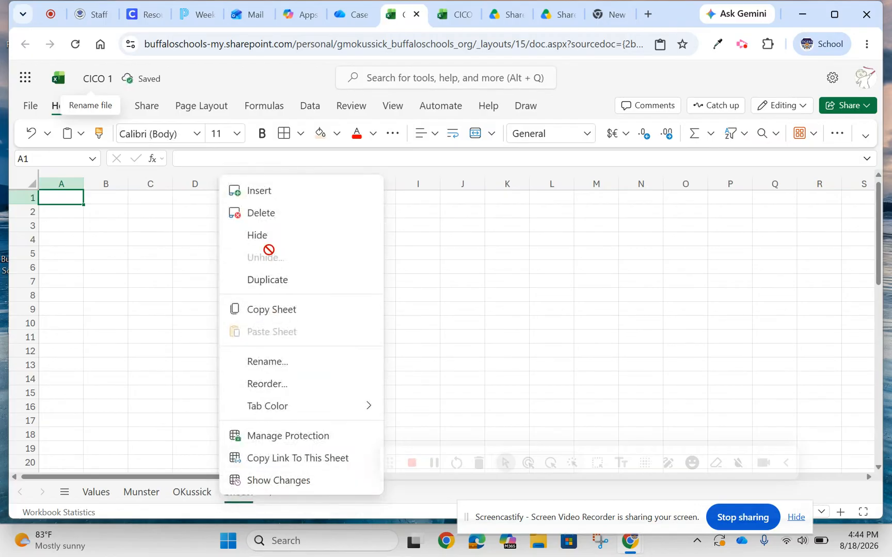
pyautogui.click(263, 362)
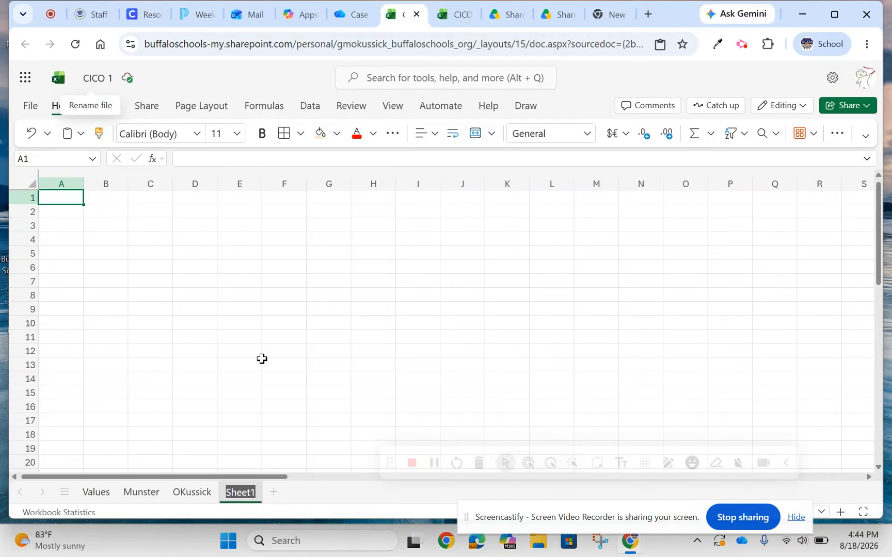
pyautogui.write('Totals')
pyautogui.click(261, 358)
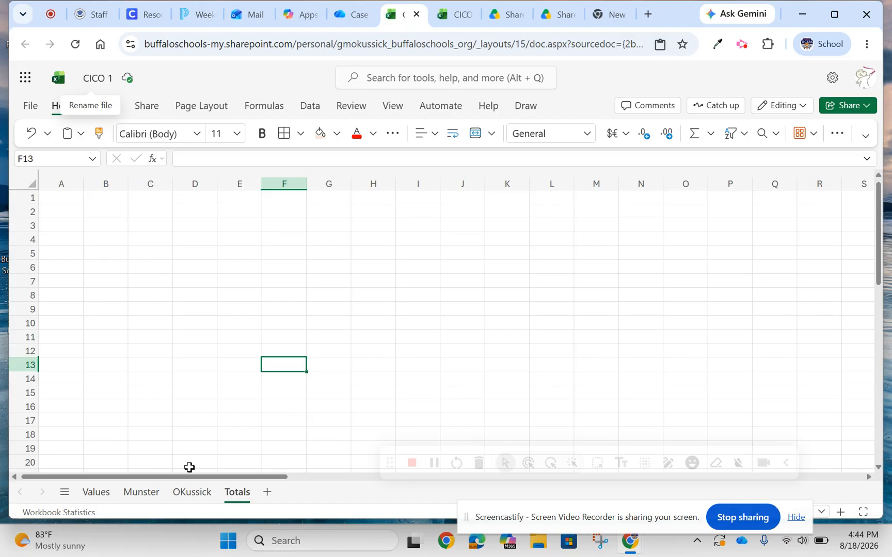
# Try to re-center the merged 8/17/2026 date heading in row 2 of the second teacher sheet.
pyautogui.click(190, 491)
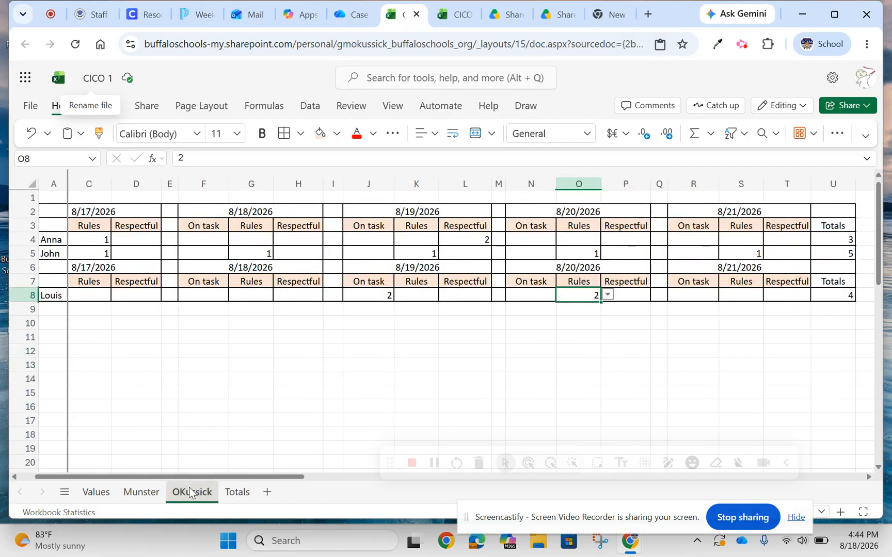
pyautogui.click(96, 211)
pyautogui.click(423, 138)
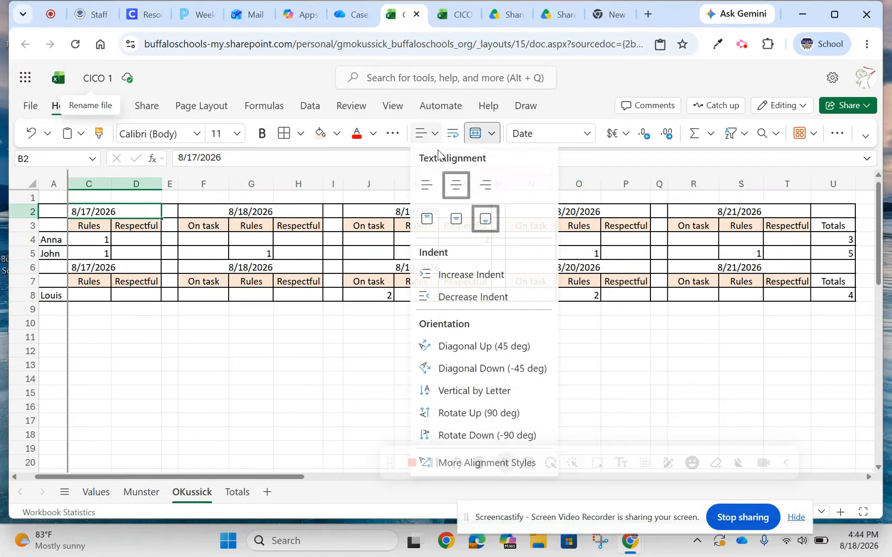
pyautogui.click(455, 188)
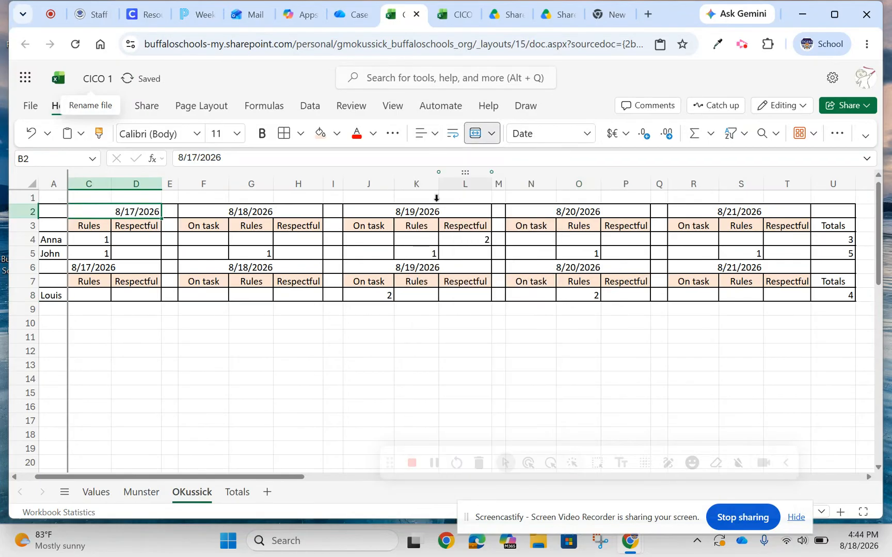
pyautogui.click(432, 135)
pyautogui.click(456, 184)
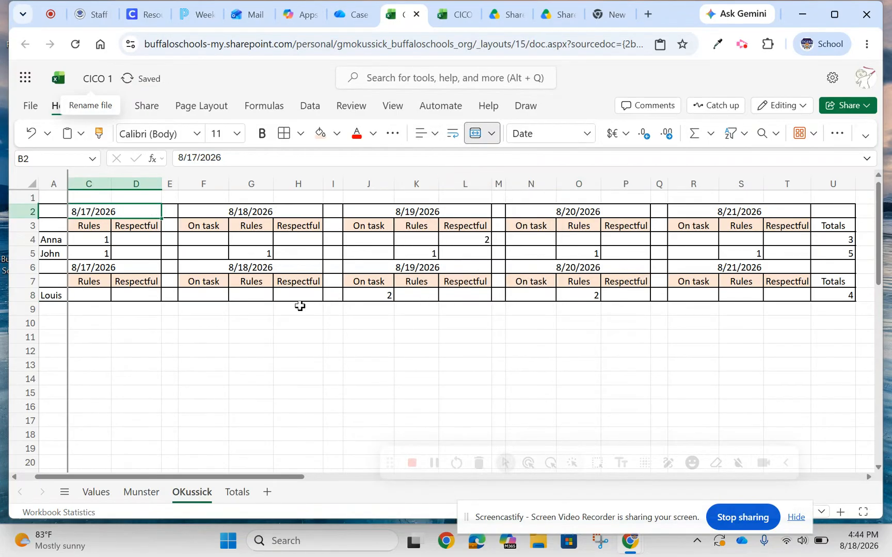
pyautogui.click(255, 365)
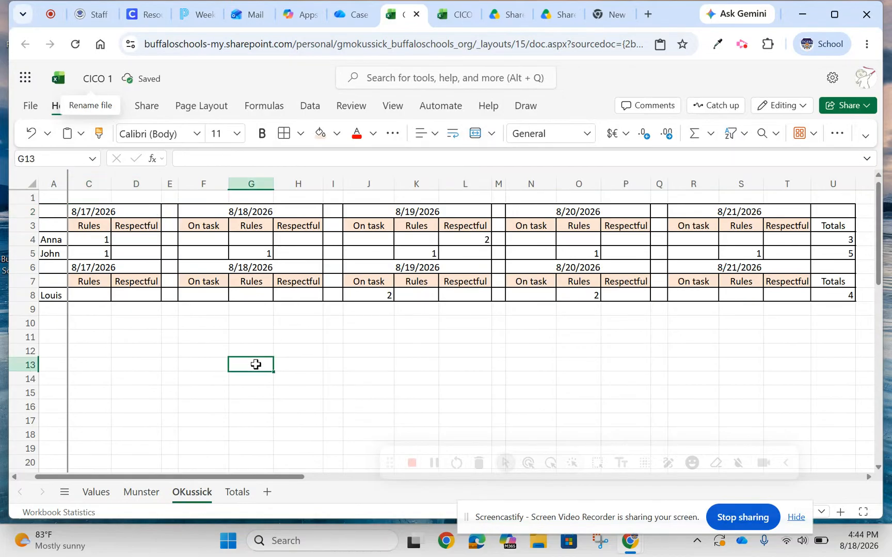
# Enter the three students' first names in cells A2 to A4 of the Totals sheet.
pyautogui.click(232, 500)
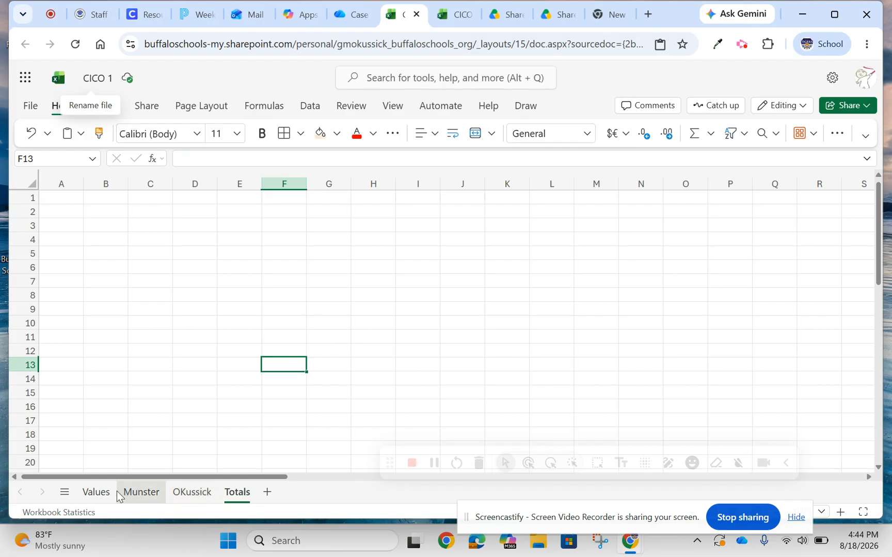
pyautogui.click(173, 492)
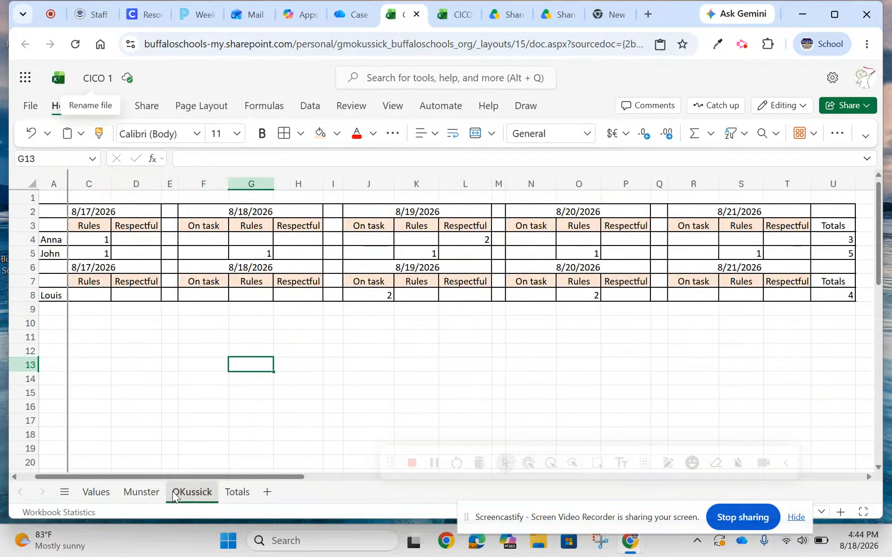
pyautogui.click(236, 492)
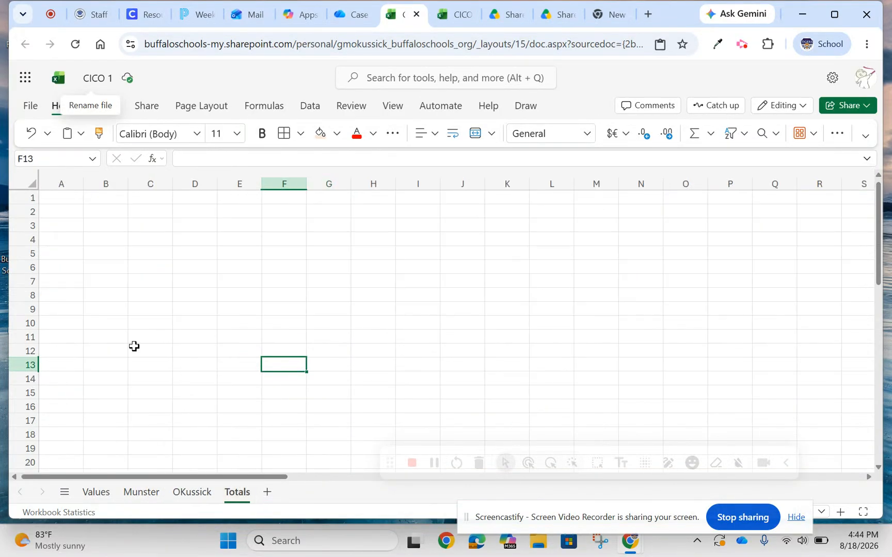
pyautogui.click(58, 215)
pyautogui.write('Anna')
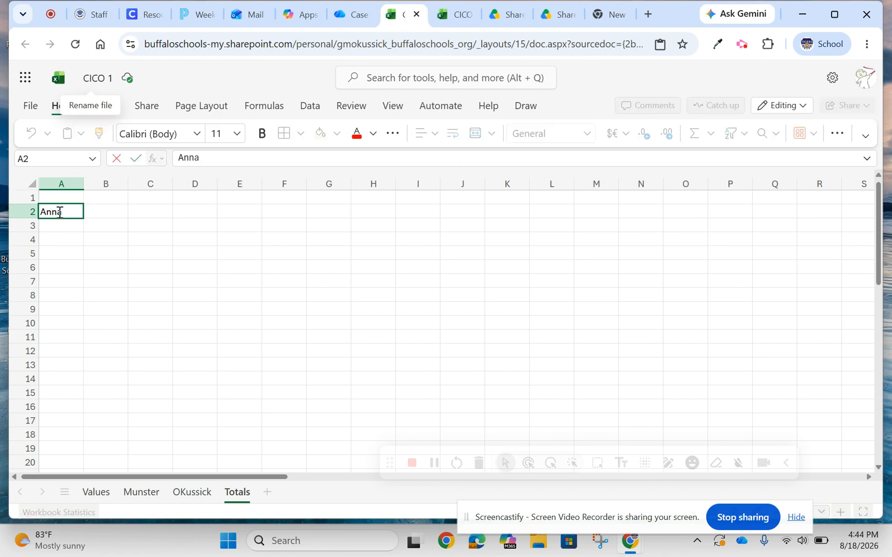
pyautogui.press('Return')
pyautogui.write('J')
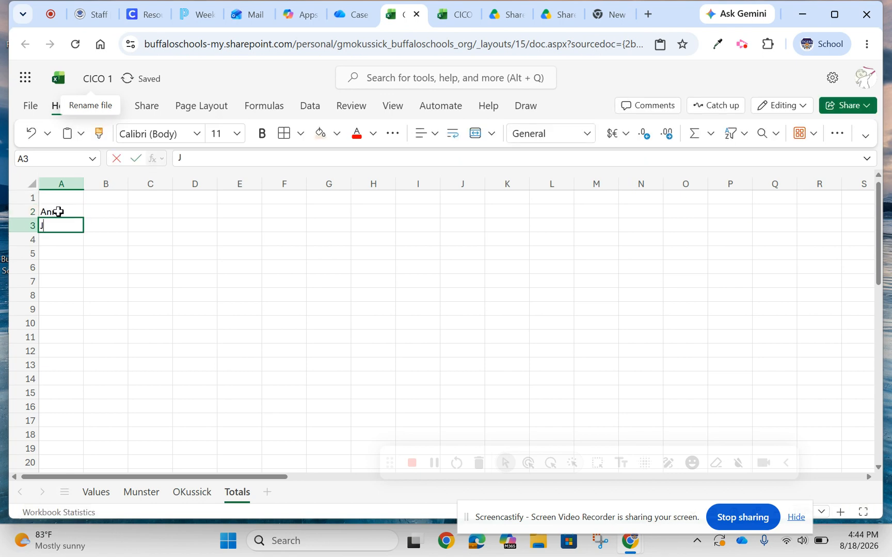
pyautogui.write('ohn')
pyautogui.press('Return')
pyautogui.write('L')
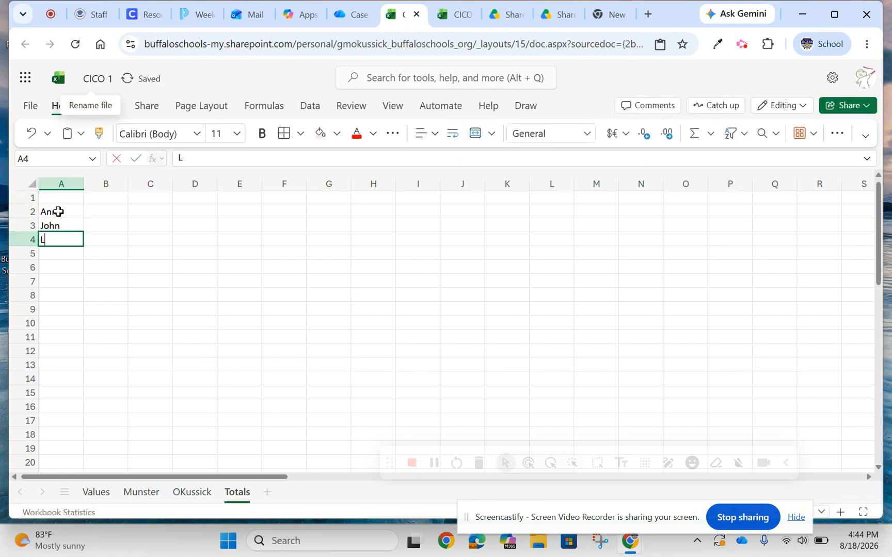
pyautogui.write('ouis')
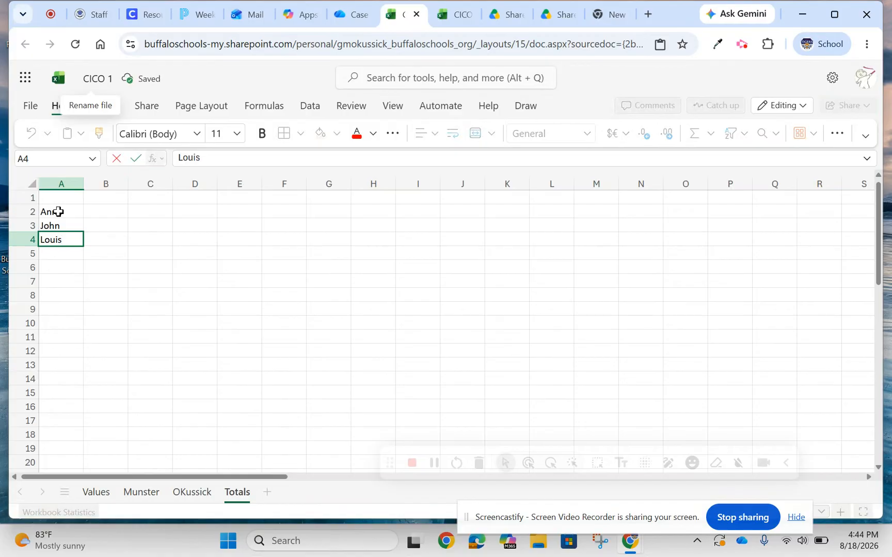
# Add the column heading Totals in cell B1 of the Totals sheet.
pyautogui.click(123, 197)
pyautogui.write('Totals')
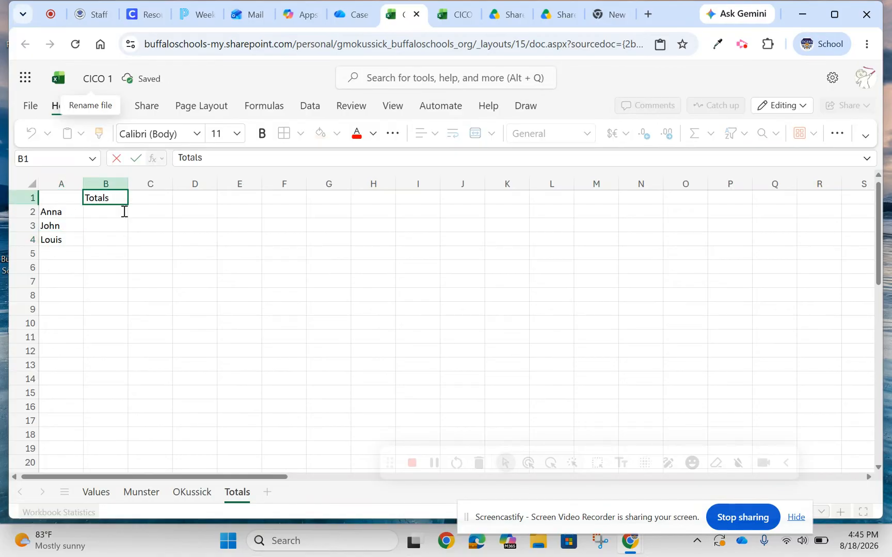
pyautogui.click(133, 266)
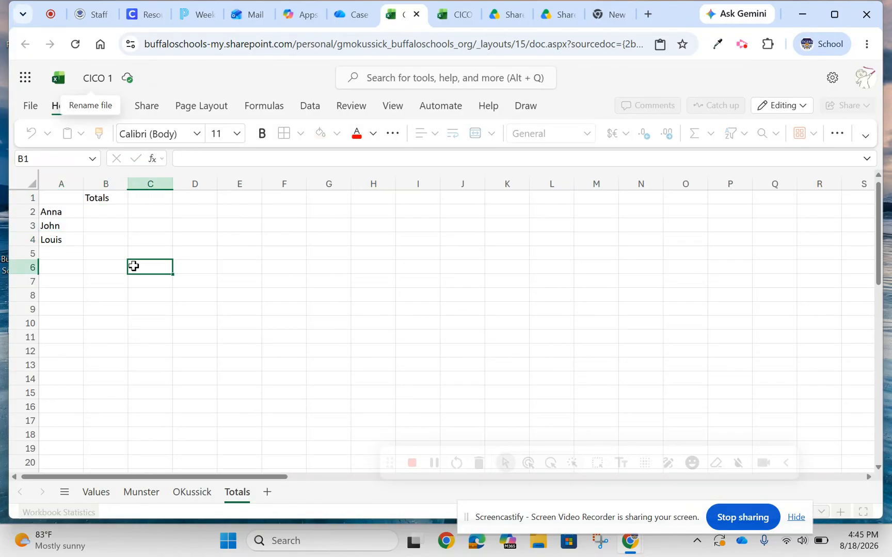
# Switch to the existing CICO workbook and examine the formula in cell B2 of its Totals sheet.
pyautogui.click(137, 494)
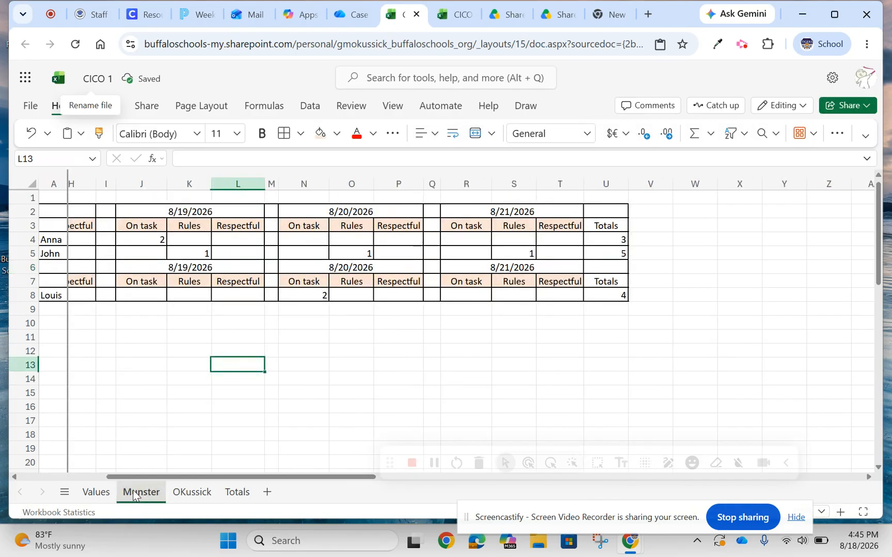
pyautogui.click(237, 492)
pyautogui.click(454, 14)
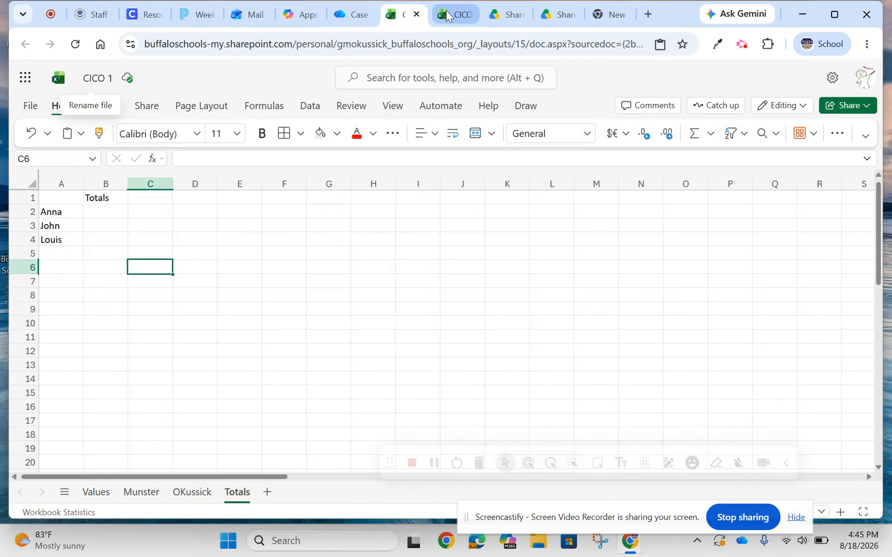
pyautogui.moveTo(35, 480); pyautogui.dragTo(381, 473)
pyautogui.click(233, 493)
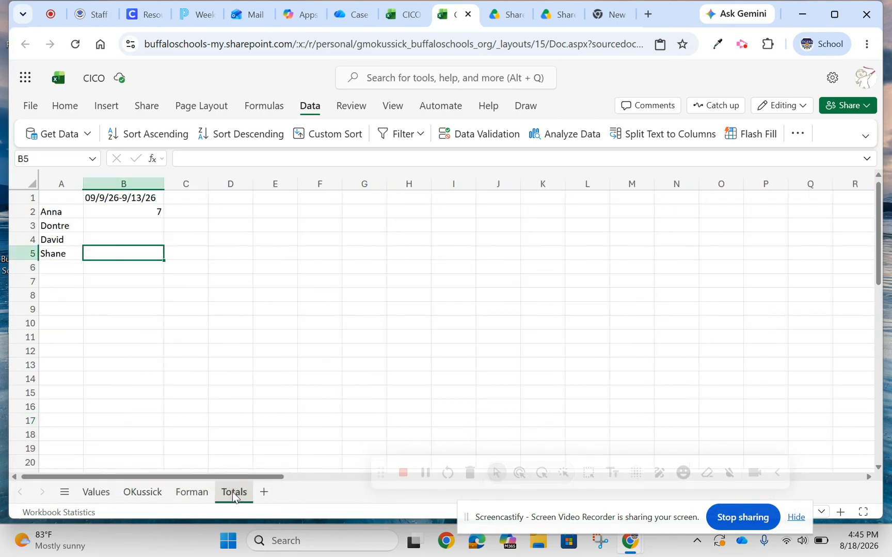
pyautogui.click(94, 213)
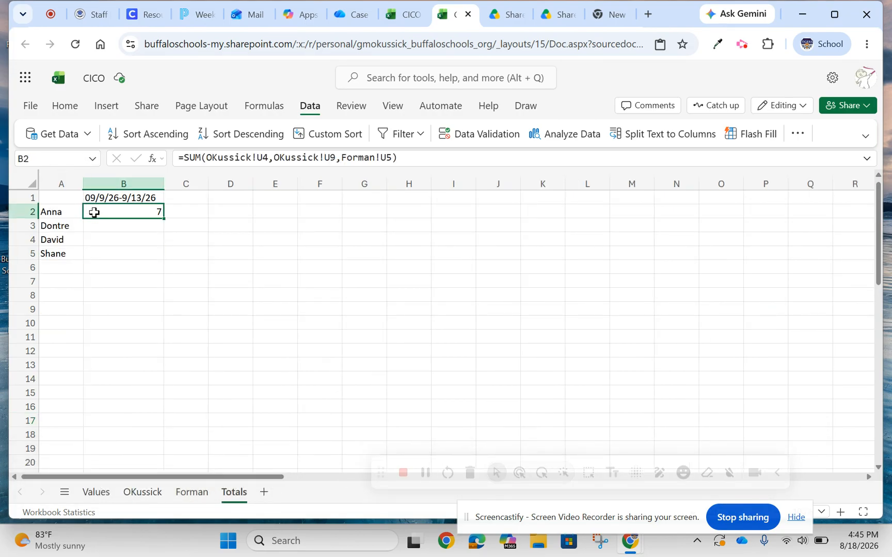
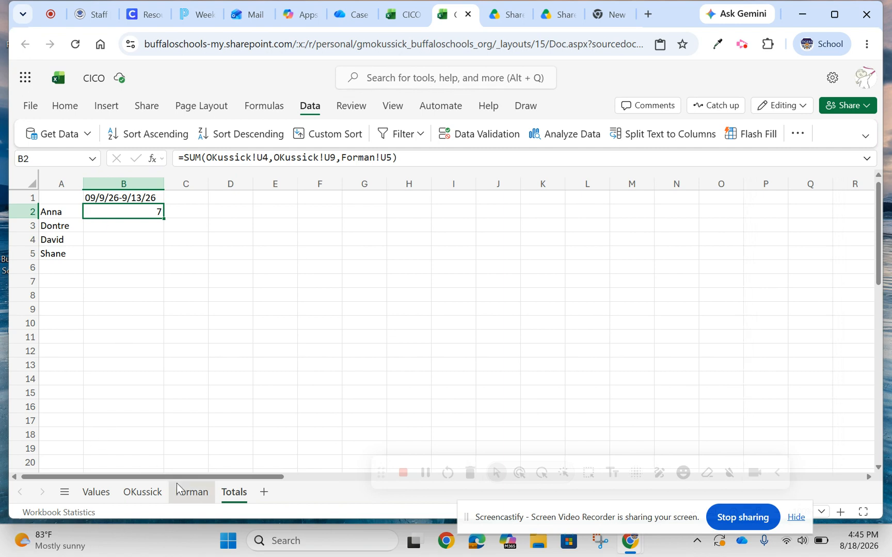
# Switch to the CICO 1 workbook and begin a SUM formula in Totals cell B2 referencing column U of the first teacher sheet.
pyautogui.click(412, 18)
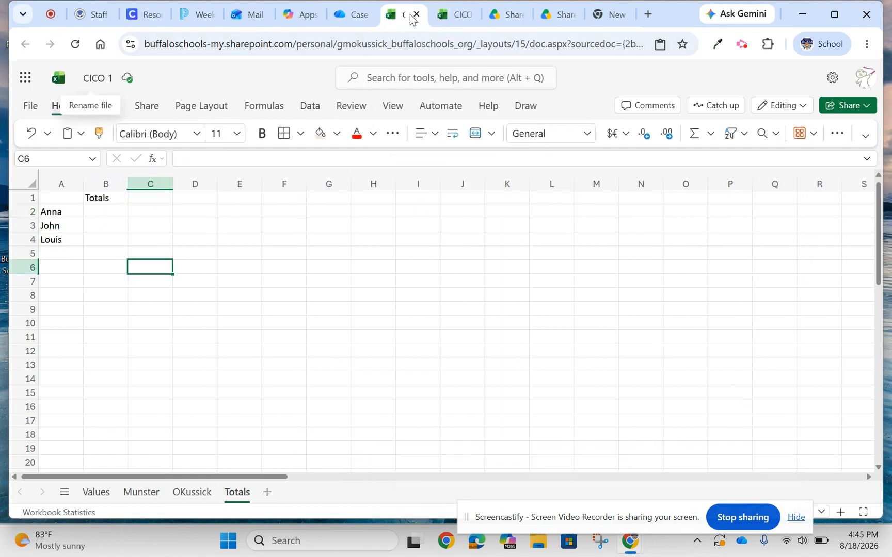
pyautogui.click(98, 213)
pyautogui.click(179, 157)
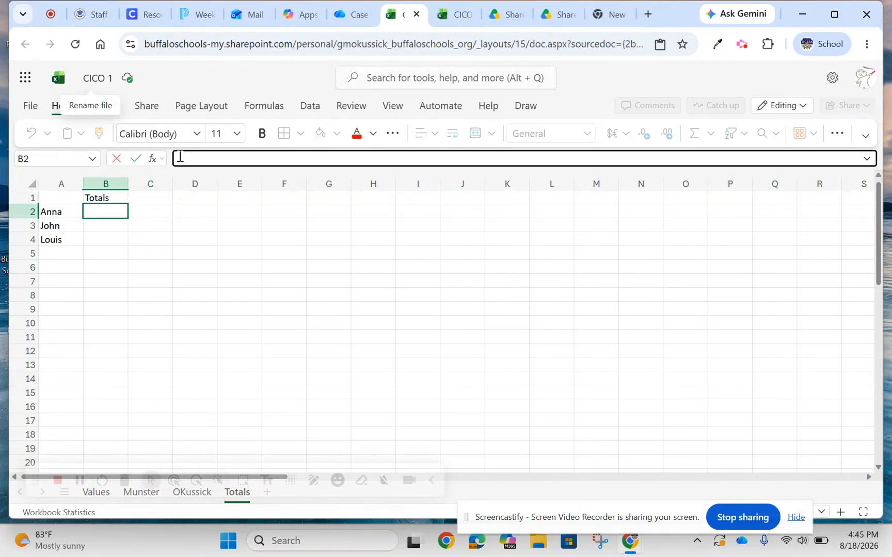
pyautogui.write('=s')
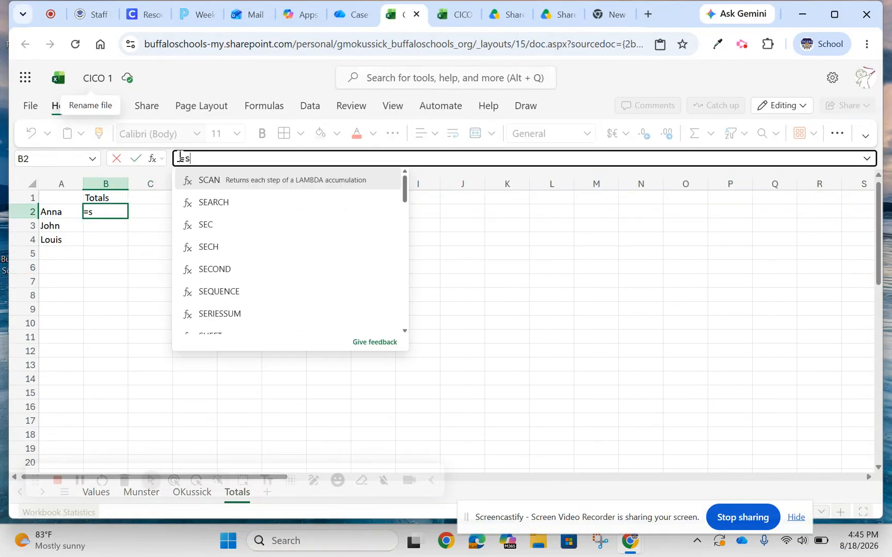
pyautogui.write('um(')
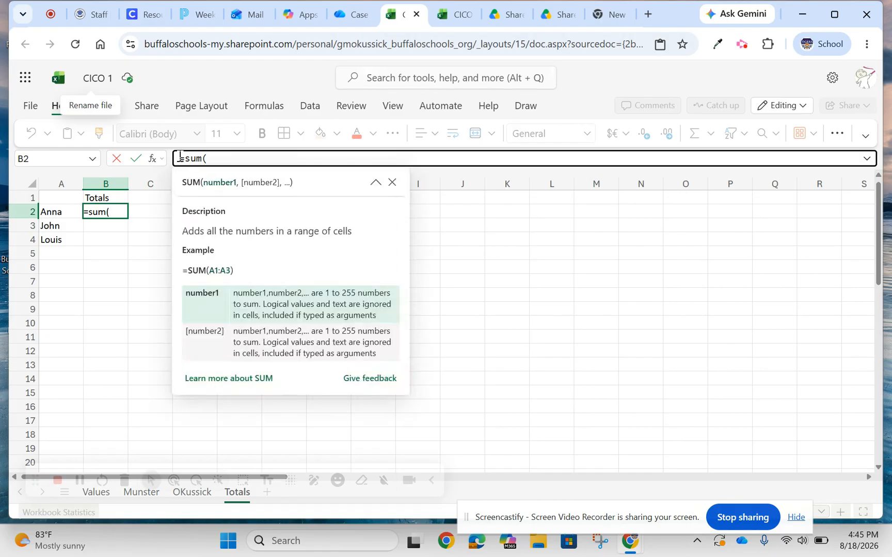
pyautogui.write('Muns')
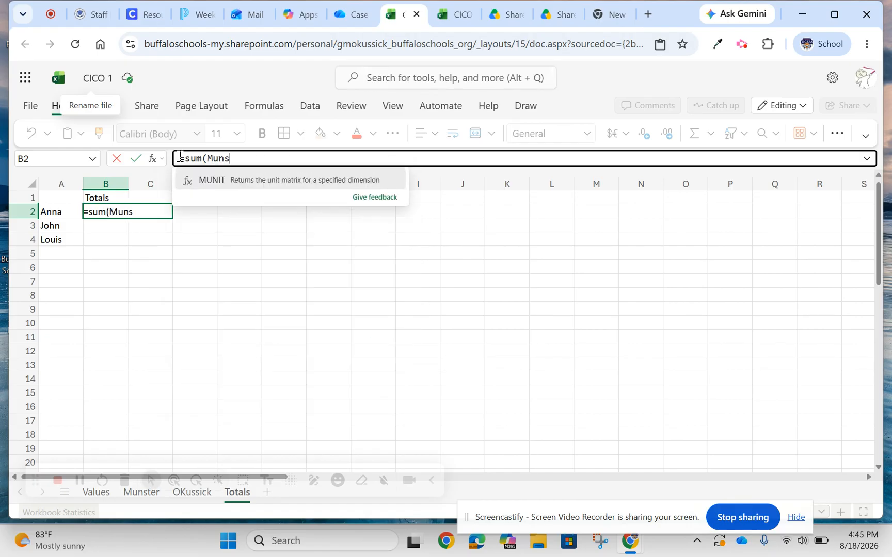
pyautogui.write('ter')
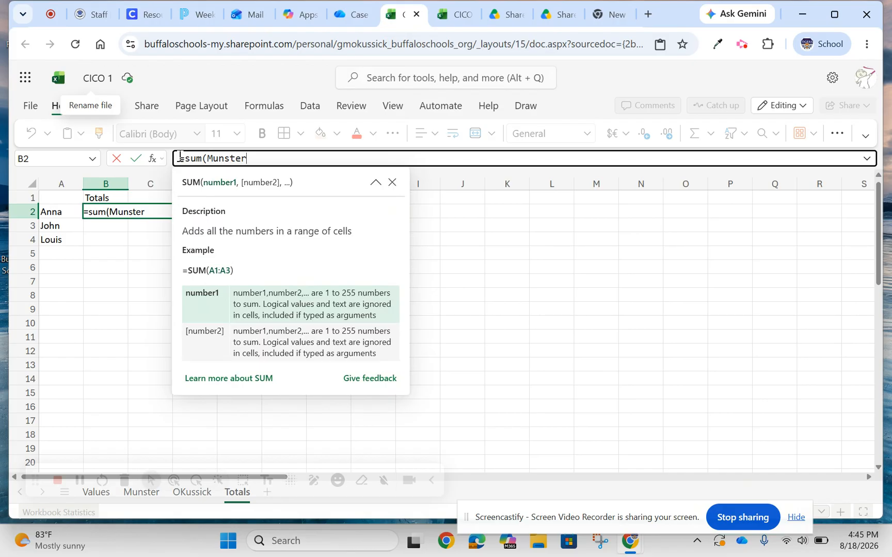
pyautogui.write('u')
pyautogui.press('BackSpace')
pyautogui.write('U')
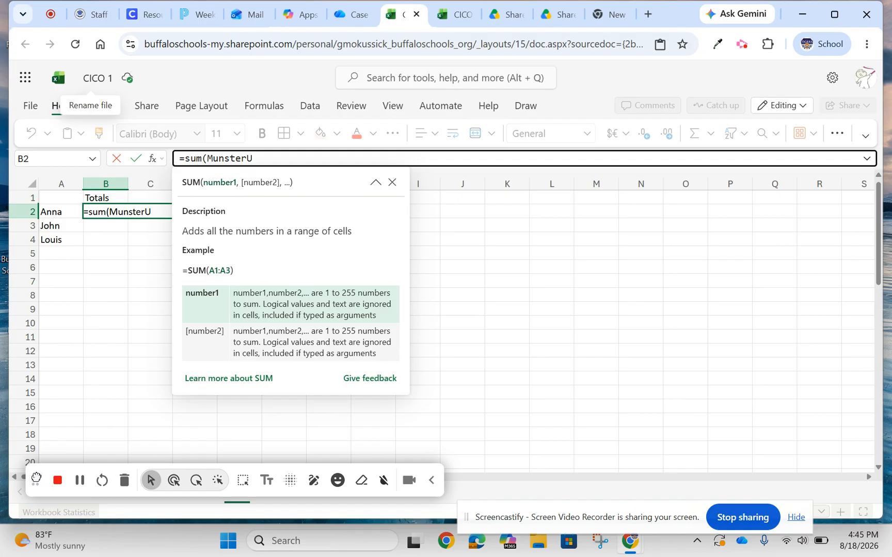
# Check the first student's total on the first teacher sheet and complete B2's SUM with U4! after each teacher sheet's name, separated by a comma.
pyautogui.moveTo(35, 478); pyautogui.dragTo(348, 457)
pyautogui.click(143, 496)
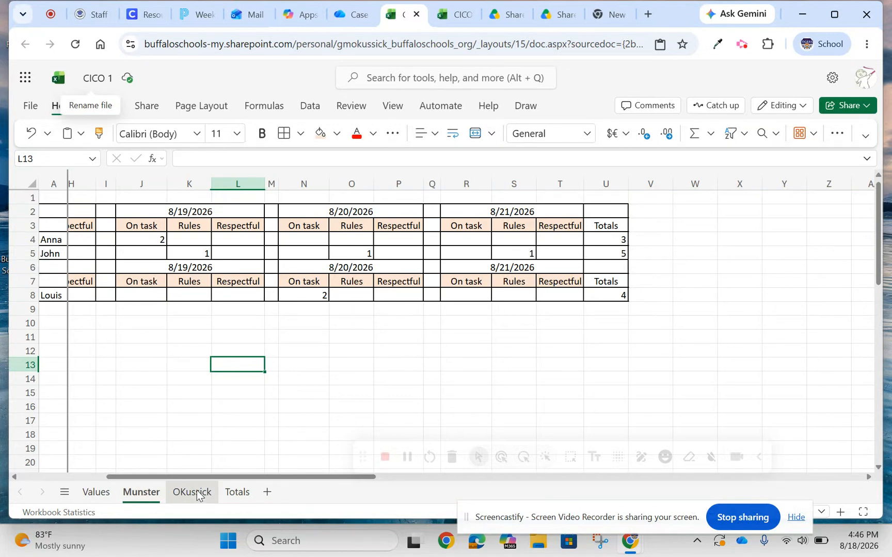
pyautogui.click(239, 494)
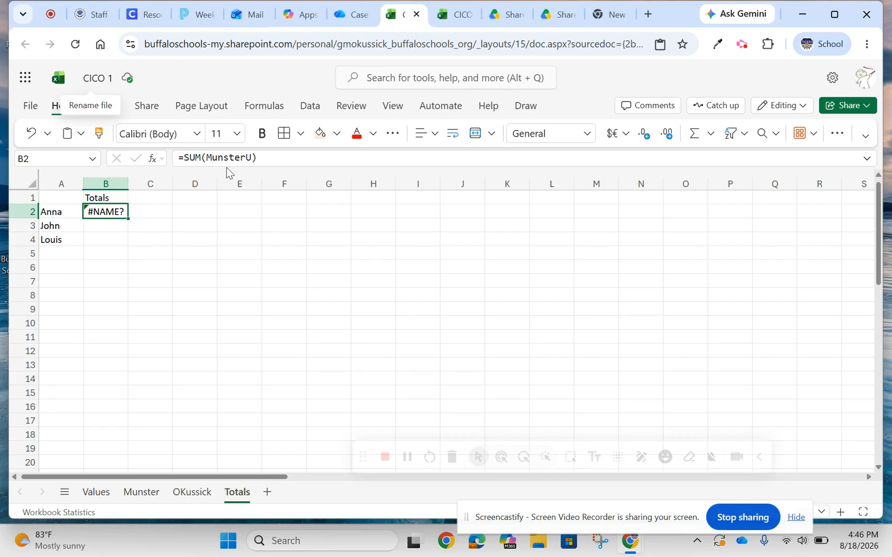
pyautogui.click(251, 158)
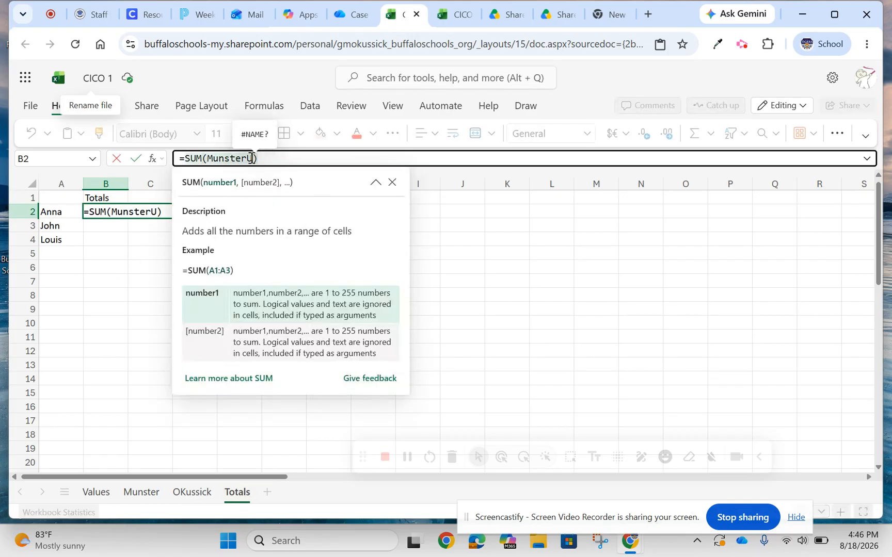
pyautogui.write('4')
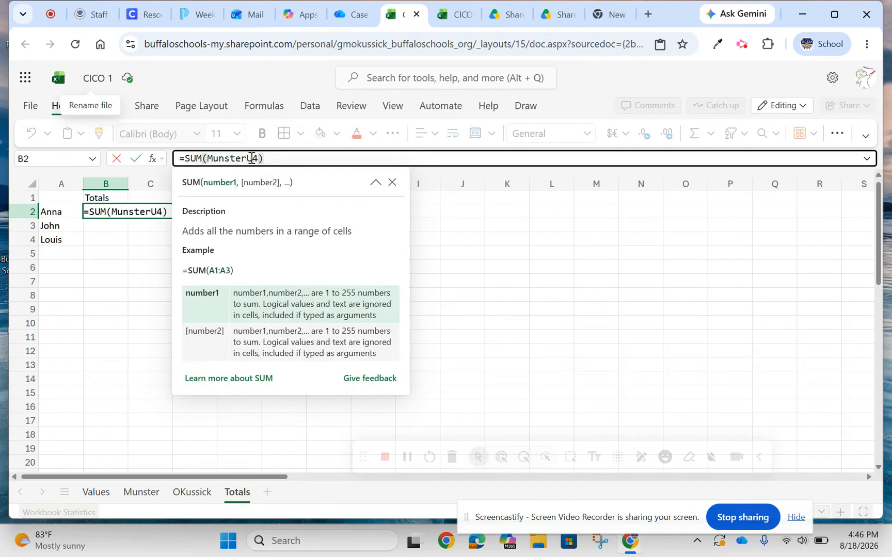
pyautogui.write('!')
pyautogui.write(',')
pyautogui.write('OKussi')
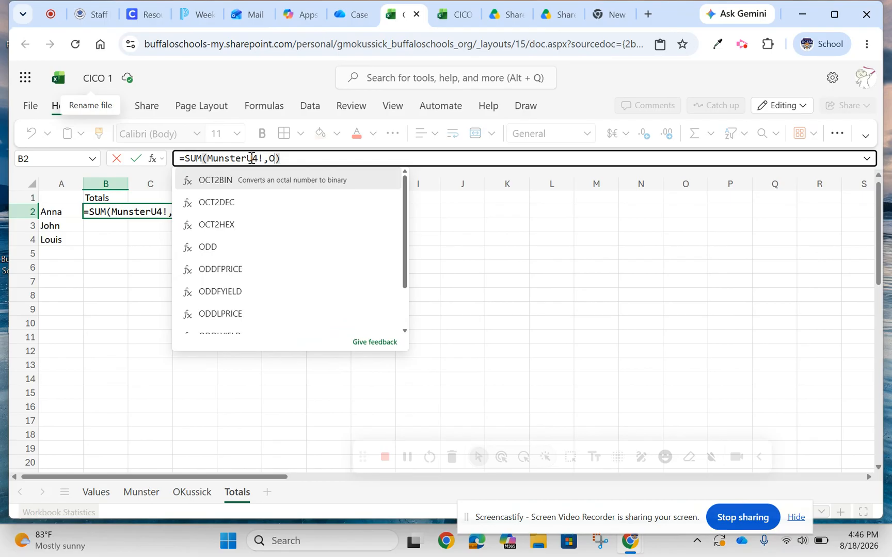
pyautogui.write('ck')
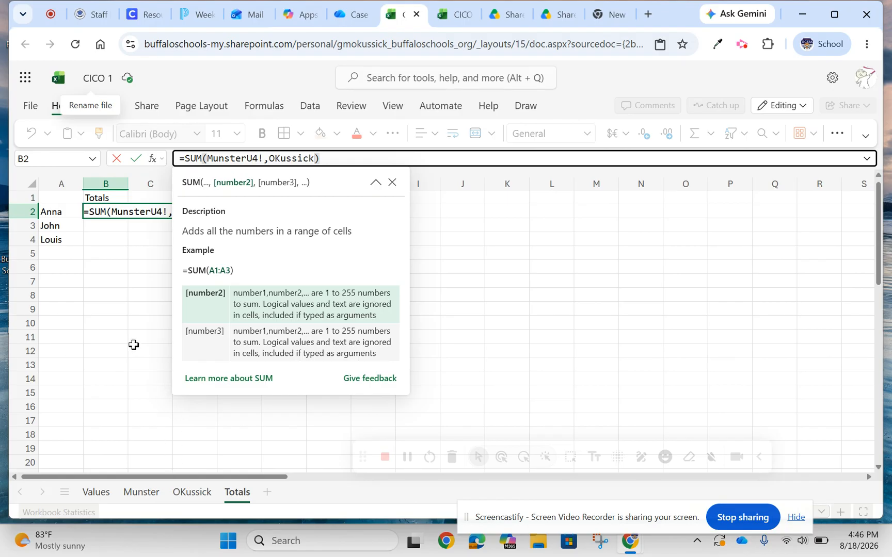
pyautogui.write('U4!)')
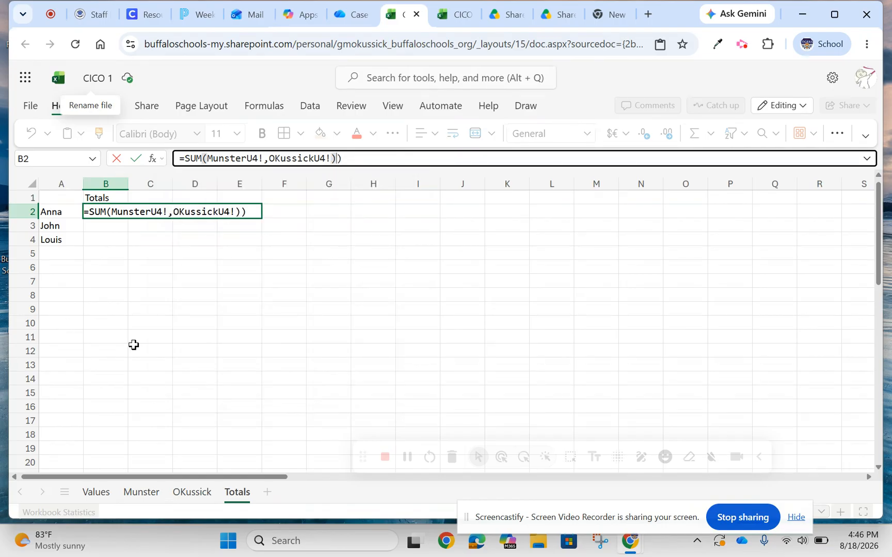
pyautogui.press('BackSpace')
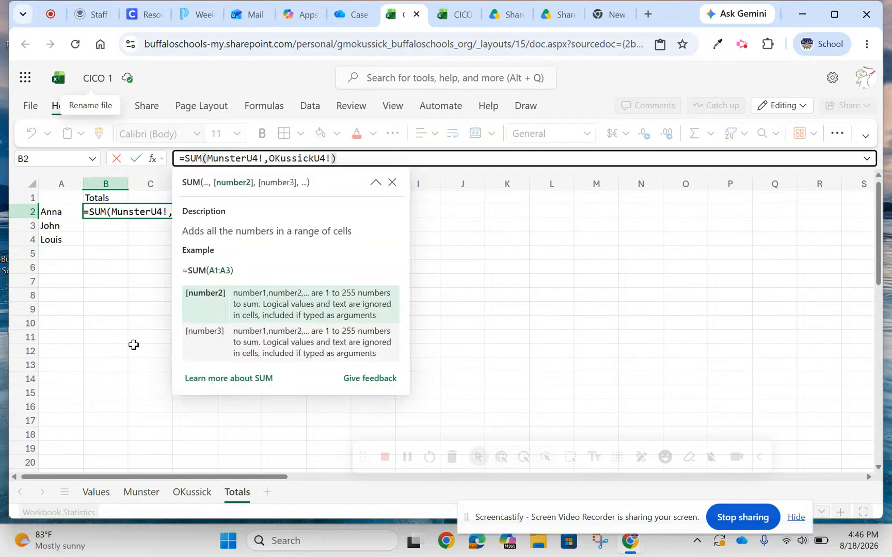
pyautogui.press('Return')
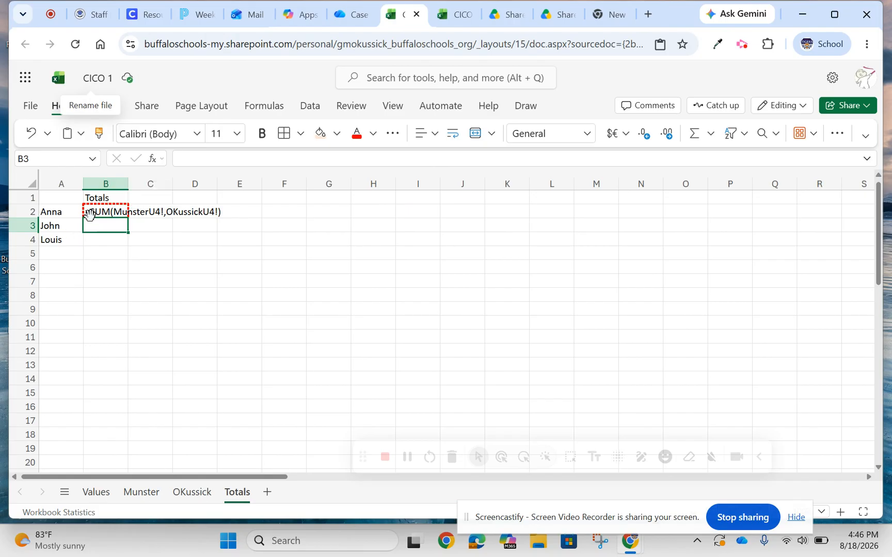
# Switch to the existing CICO workbook and examine how its Totals formula references cells on the teacher sheets.
pyautogui.doubleClick(89, 214)
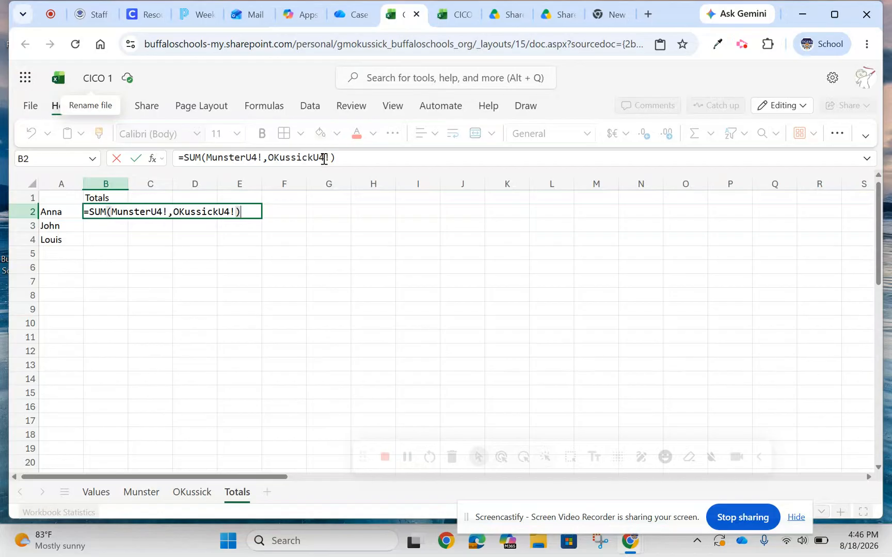
pyautogui.click(462, 16)
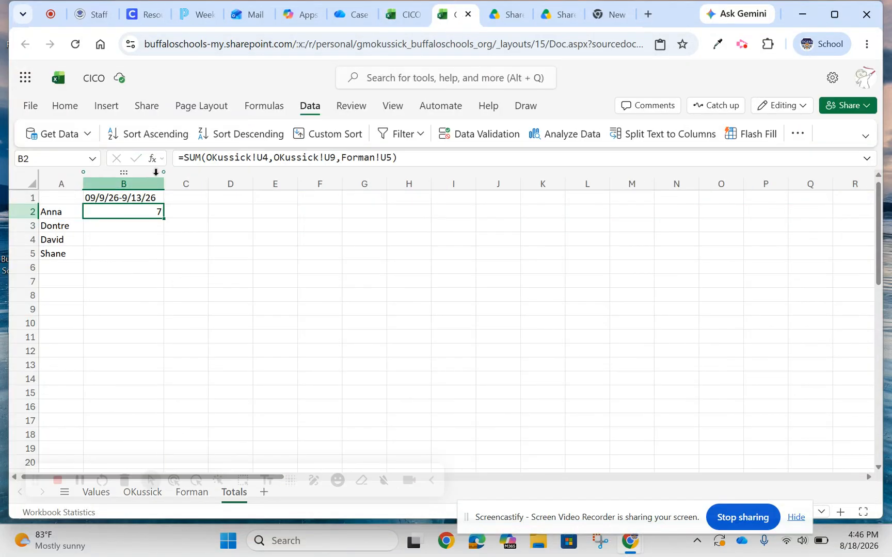
pyautogui.moveTo(204, 158); pyautogui.dragTo(258, 157)
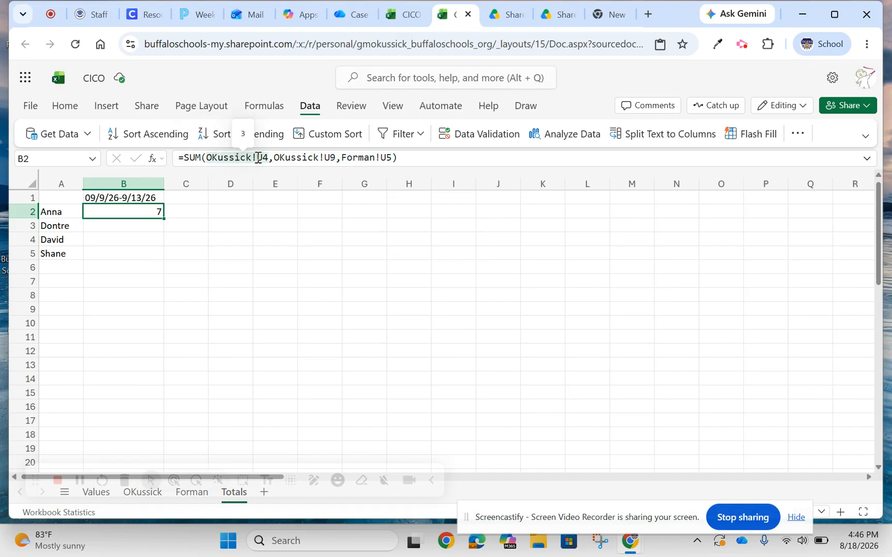
pyautogui.click(334, 154)
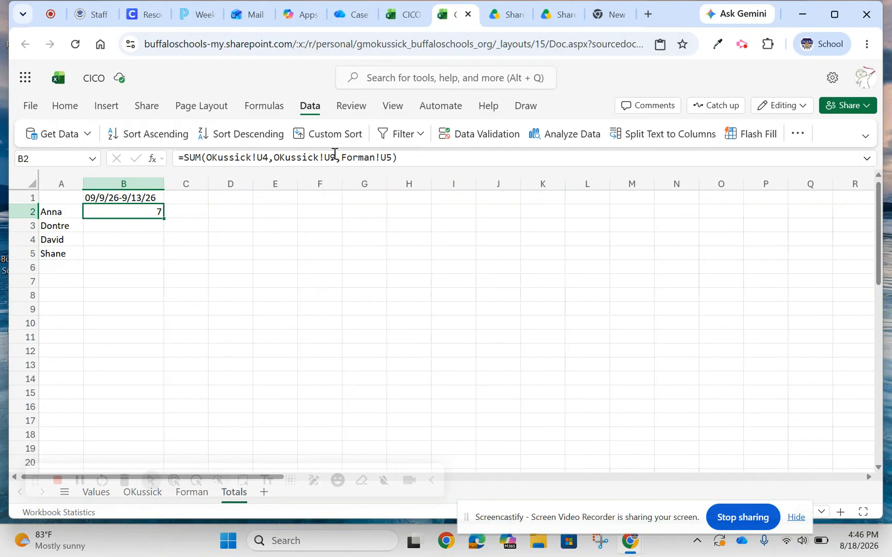
pyautogui.moveTo(32, 477); pyautogui.dragTo(257, 429)
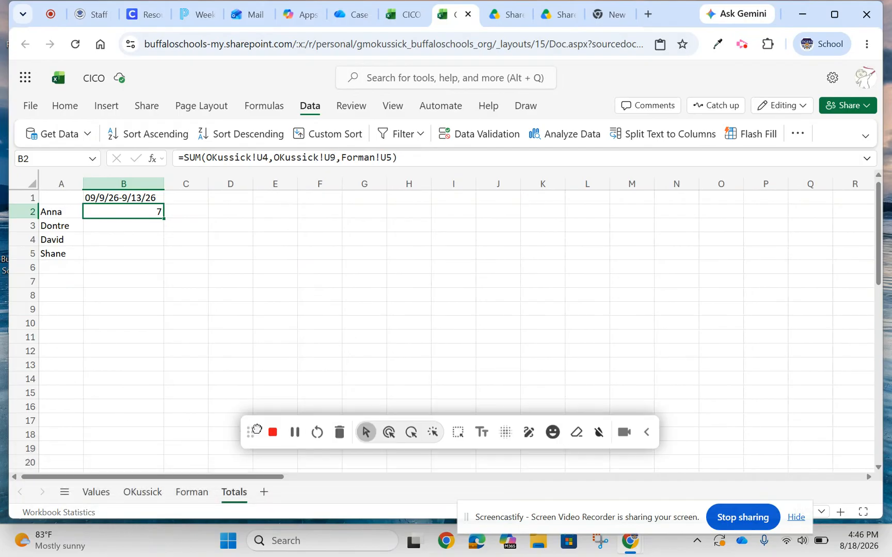
pyautogui.click(186, 492)
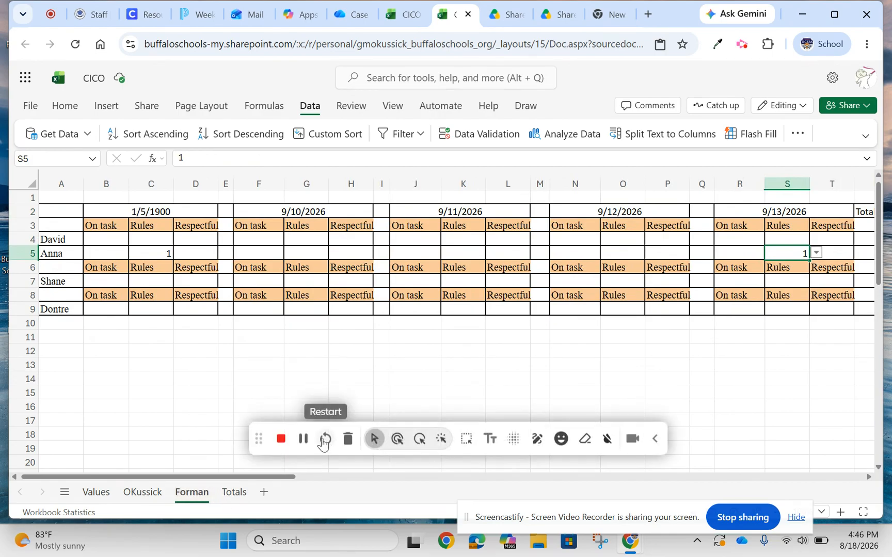
pyautogui.click(304, 439)
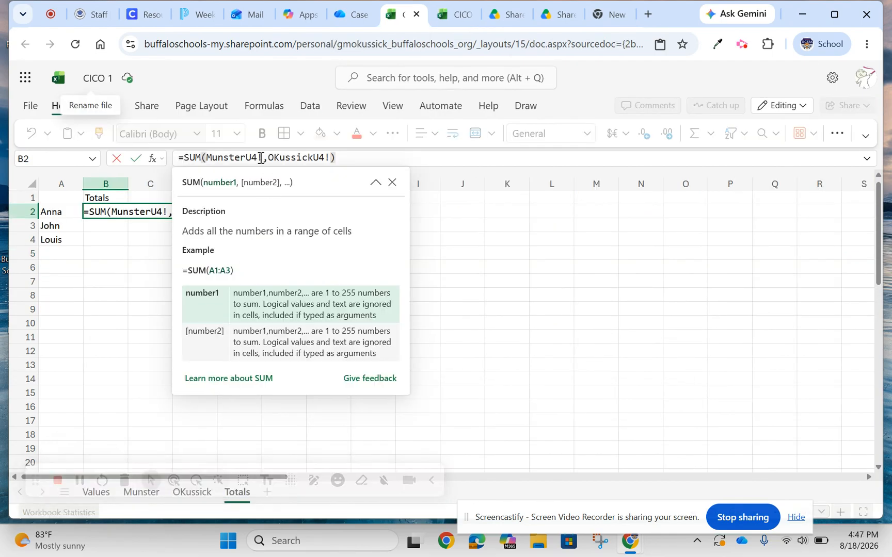
# Correct the SUM formula in B2 of the CICO 1 Totals sheet by moving each exclamation mark between the sheet name and U4.
pyautogui.click(261, 158)
pyautogui.press('BackSpace')
pyautogui.click(248, 158)
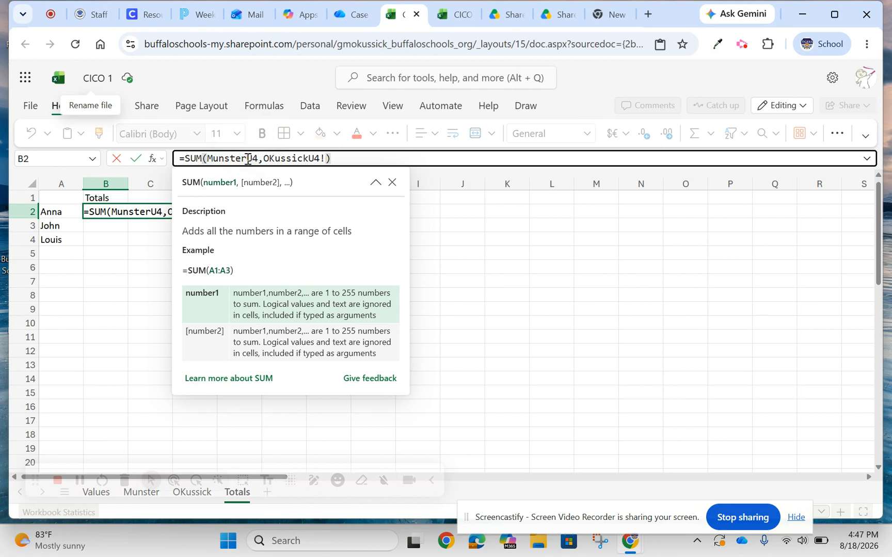
pyautogui.write('!')
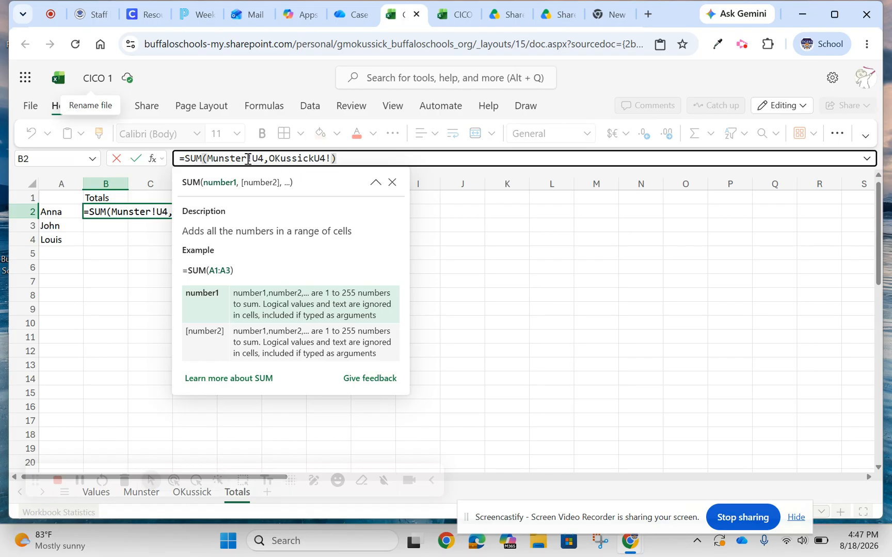
pyautogui.click(330, 158)
pyautogui.press('BackSpace')
pyautogui.click(314, 159)
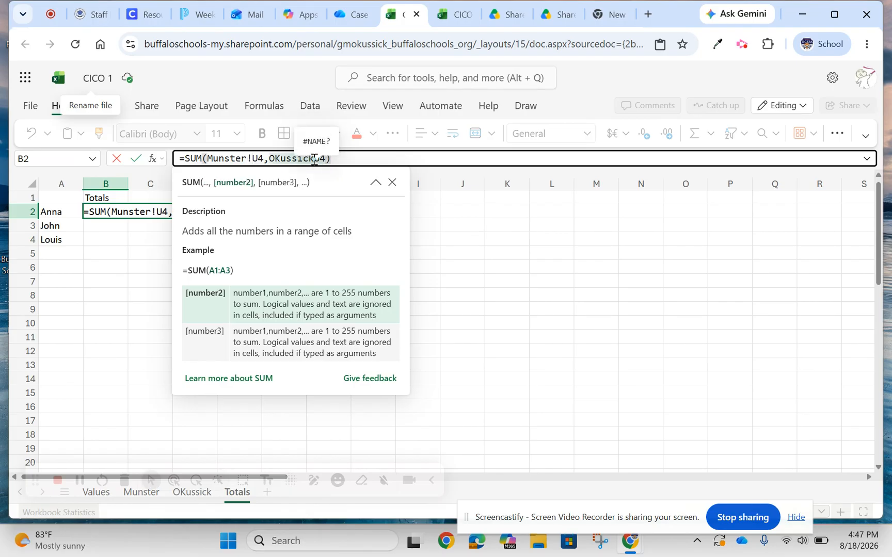
pyautogui.write('!J5')
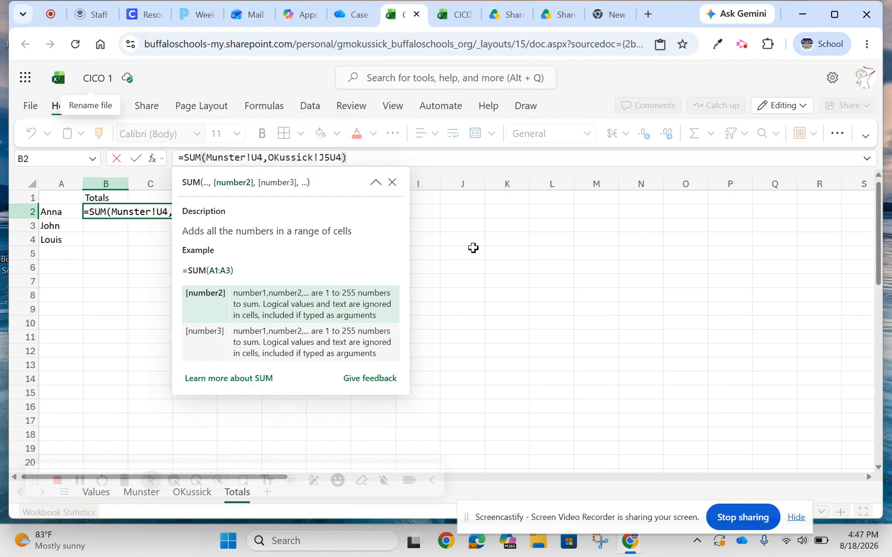
pyautogui.click(473, 249)
pyautogui.press('Return')
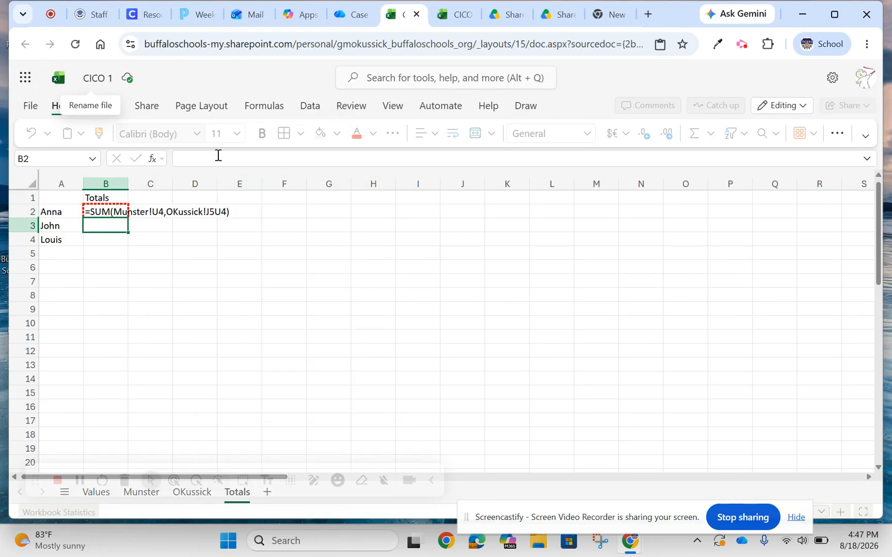
# Remove the stray J5 from the second reference in B2 so the formula sums U4 from both teacher sheets.
pyautogui.click(113, 212)
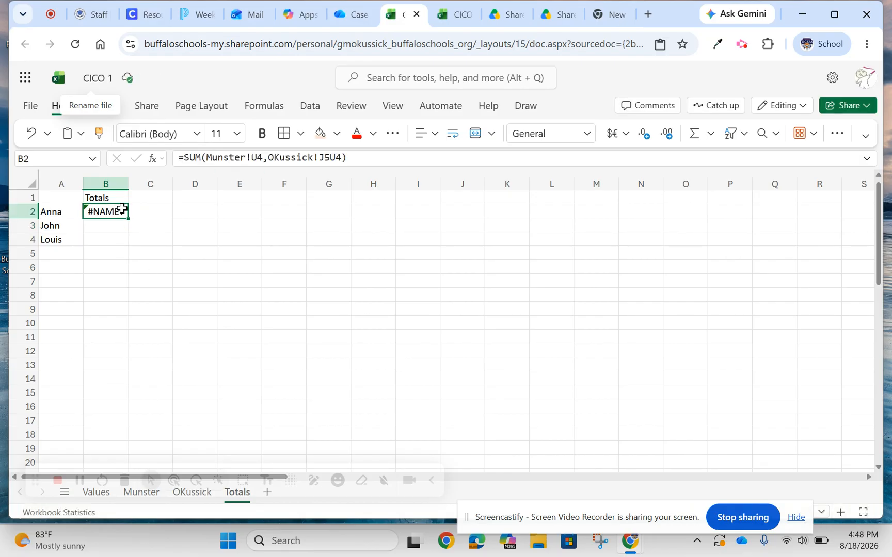
pyautogui.moveTo(331, 162)
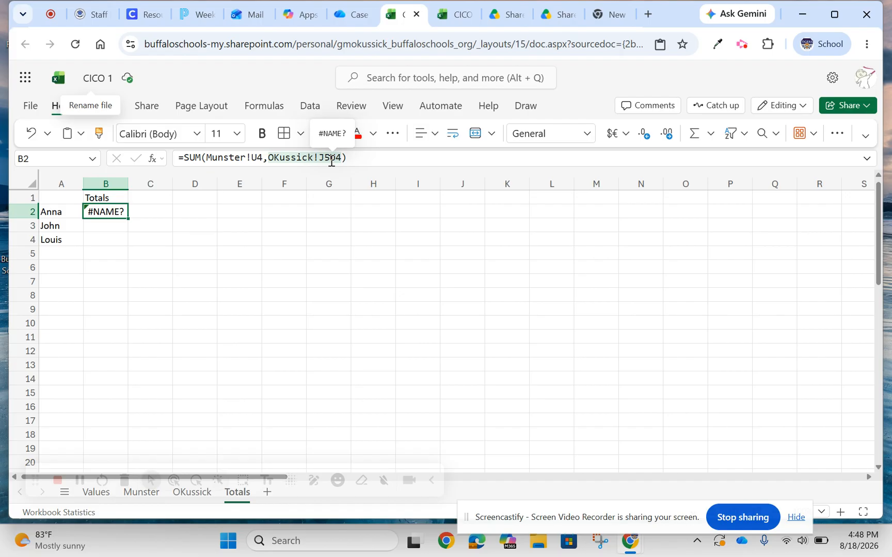
pyautogui.click(331, 161)
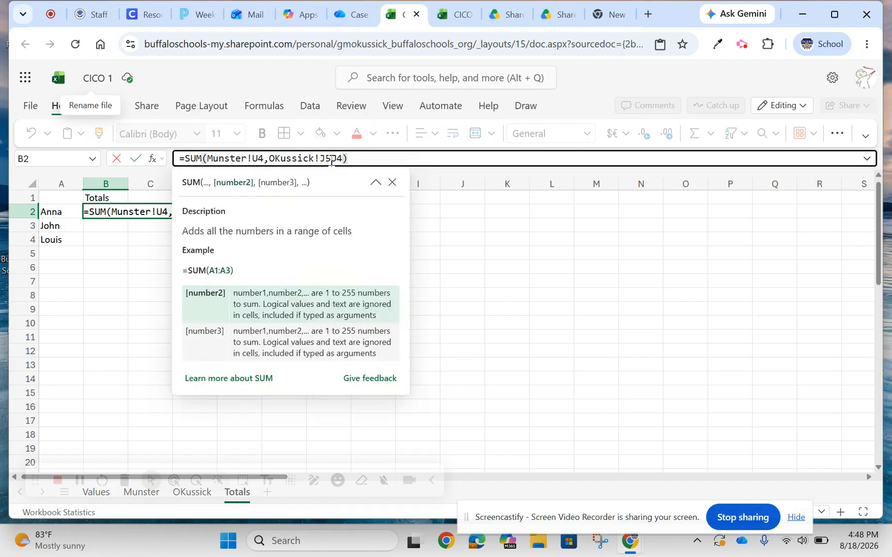
pyautogui.press('BackSpace')
pyautogui.press('BackSpace')
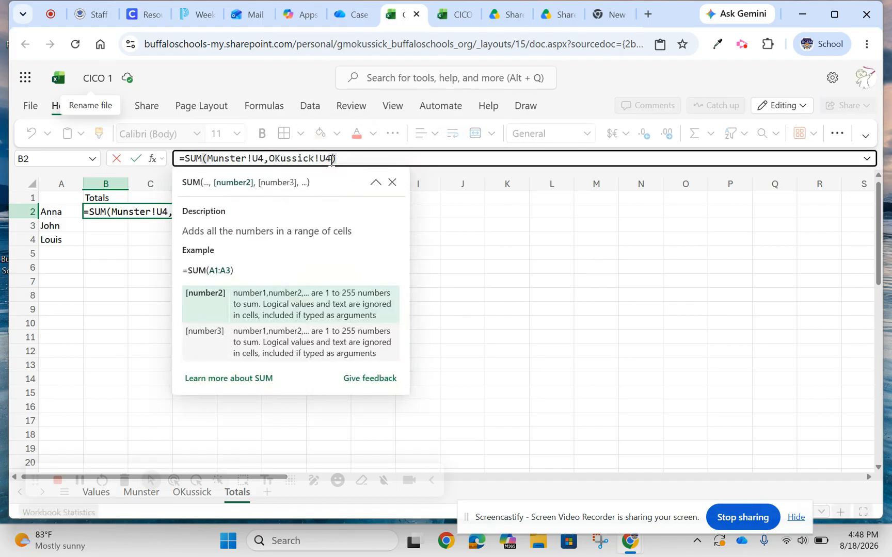
pyautogui.click(339, 160)
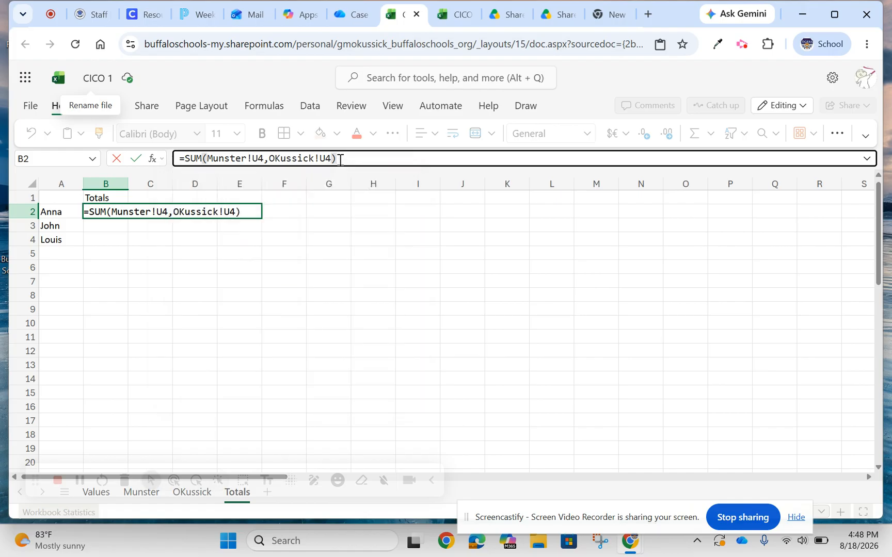
pyautogui.press('Return')
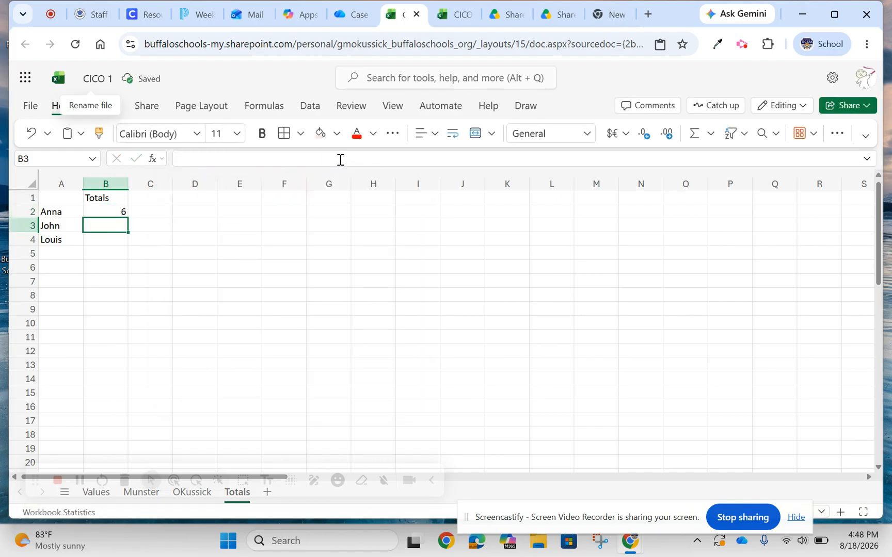
pyautogui.click(114, 210)
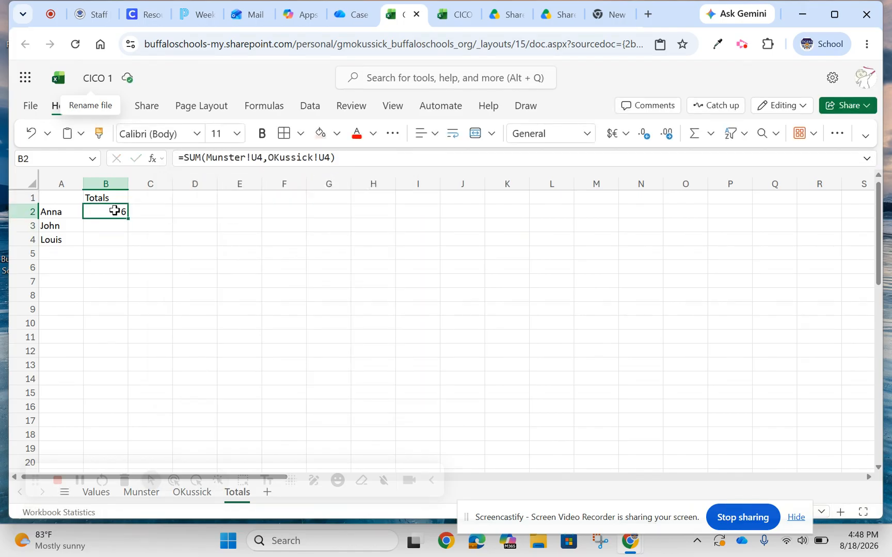
# Fill the SUM formula from B2 down through B4 on the Totals sheet and check the formula for each student.
pyautogui.moveTo(255, 156)
pyautogui.moveTo(326, 158)
pyautogui.moveTo(128, 218); pyautogui.dragTo(127, 237)
pyautogui.click(94, 224)
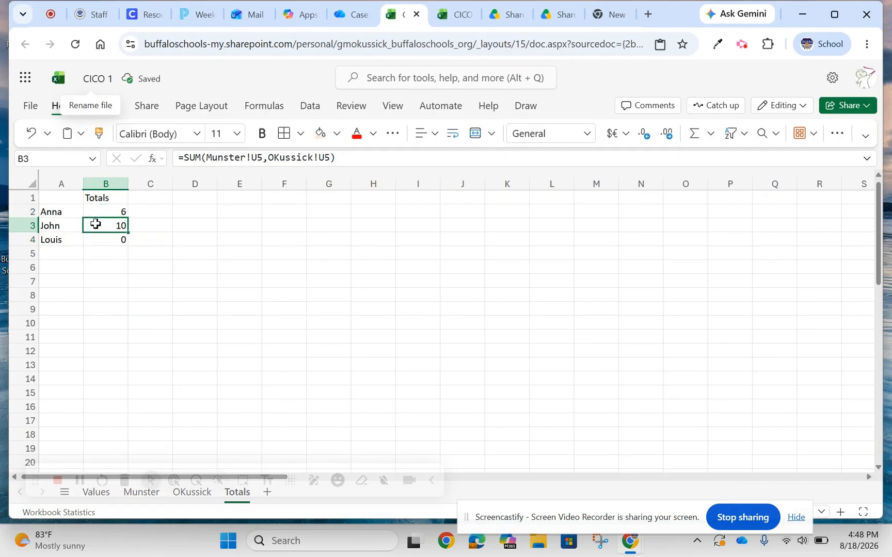
pyautogui.click(98, 239)
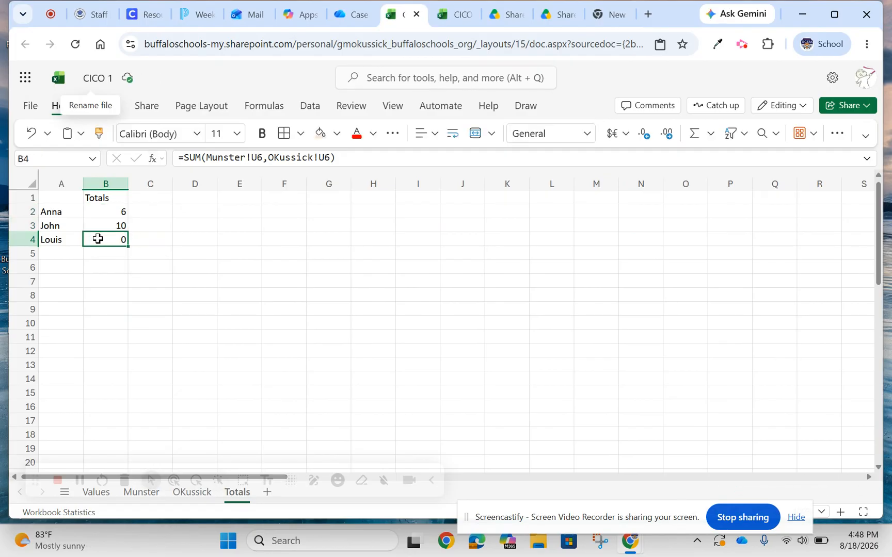
pyautogui.click(111, 211)
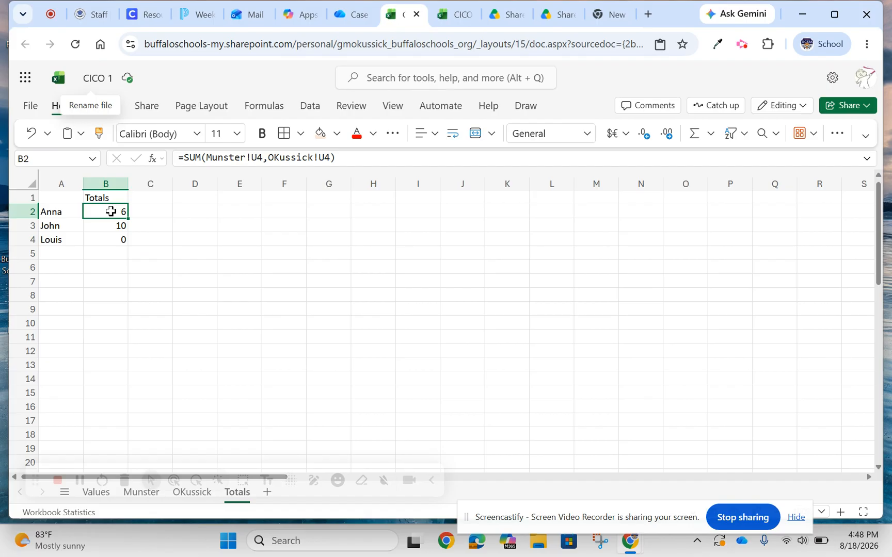
# Switch to the first teacher sheet and examine the students' dated scores against the Totals column.
pyautogui.moveTo(35, 473); pyautogui.dragTo(76, 461)
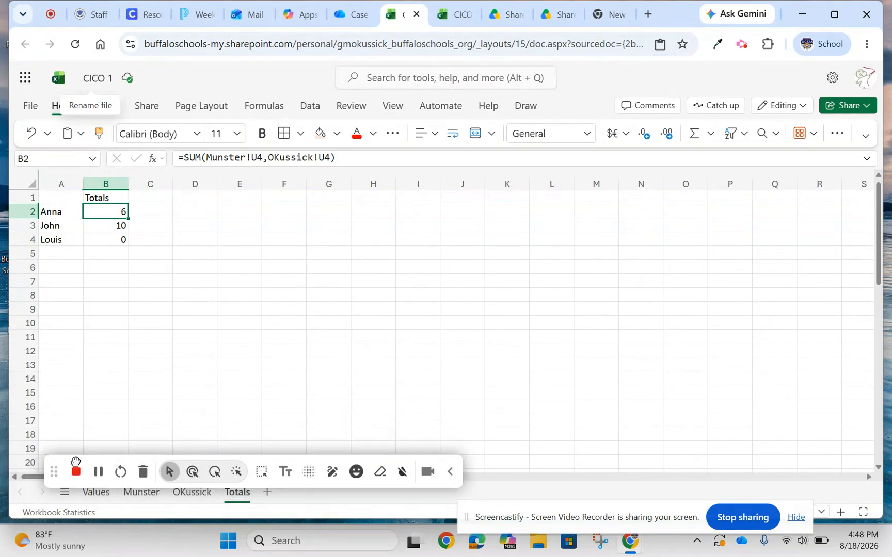
pyautogui.click(119, 497)
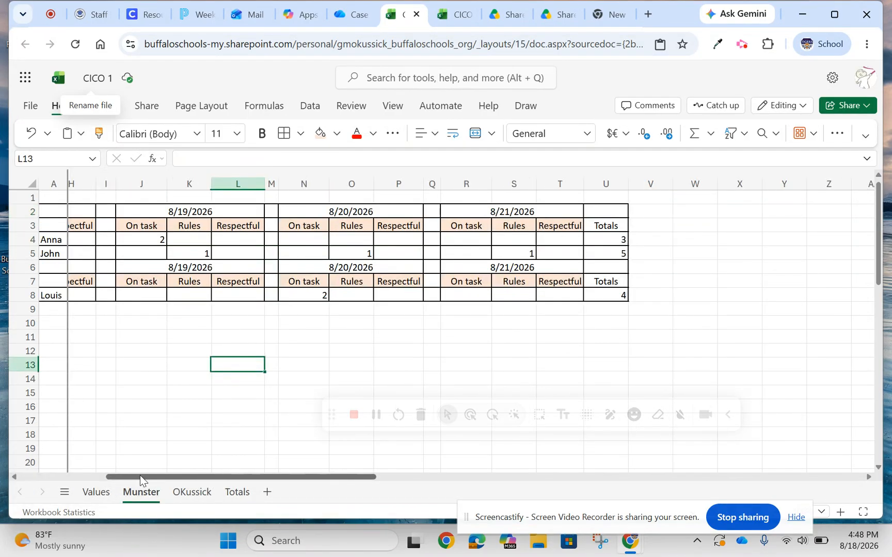
pyautogui.moveTo(140, 476); pyautogui.dragTo(103, 472)
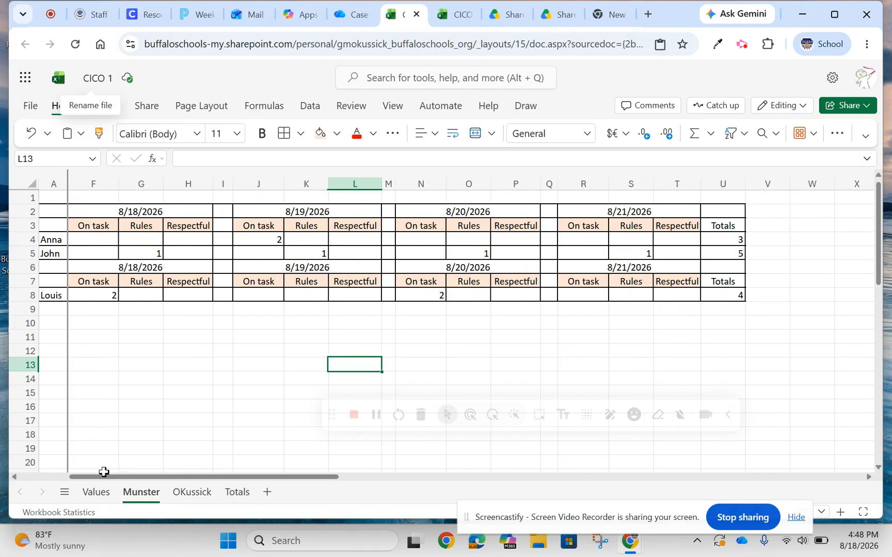